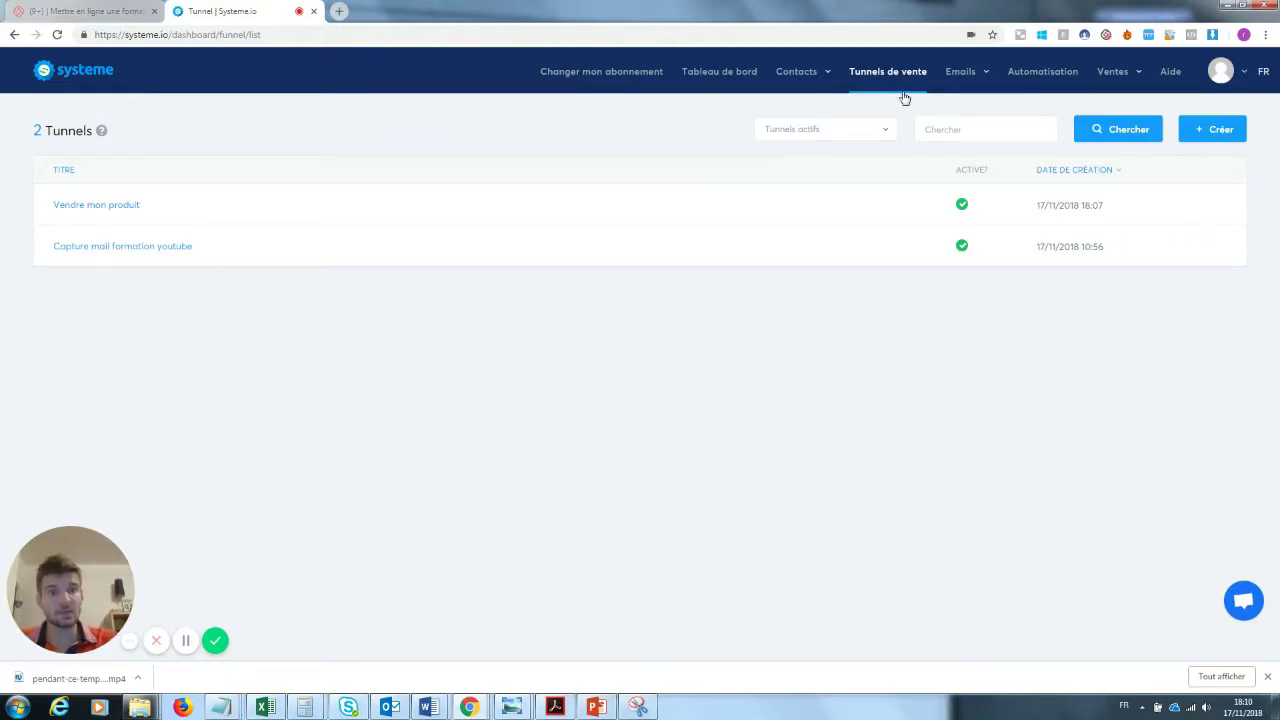
Step: Create a sales funnel named "Vendre mon produit" of the type Vendez vos produits
left_click(1214, 130)
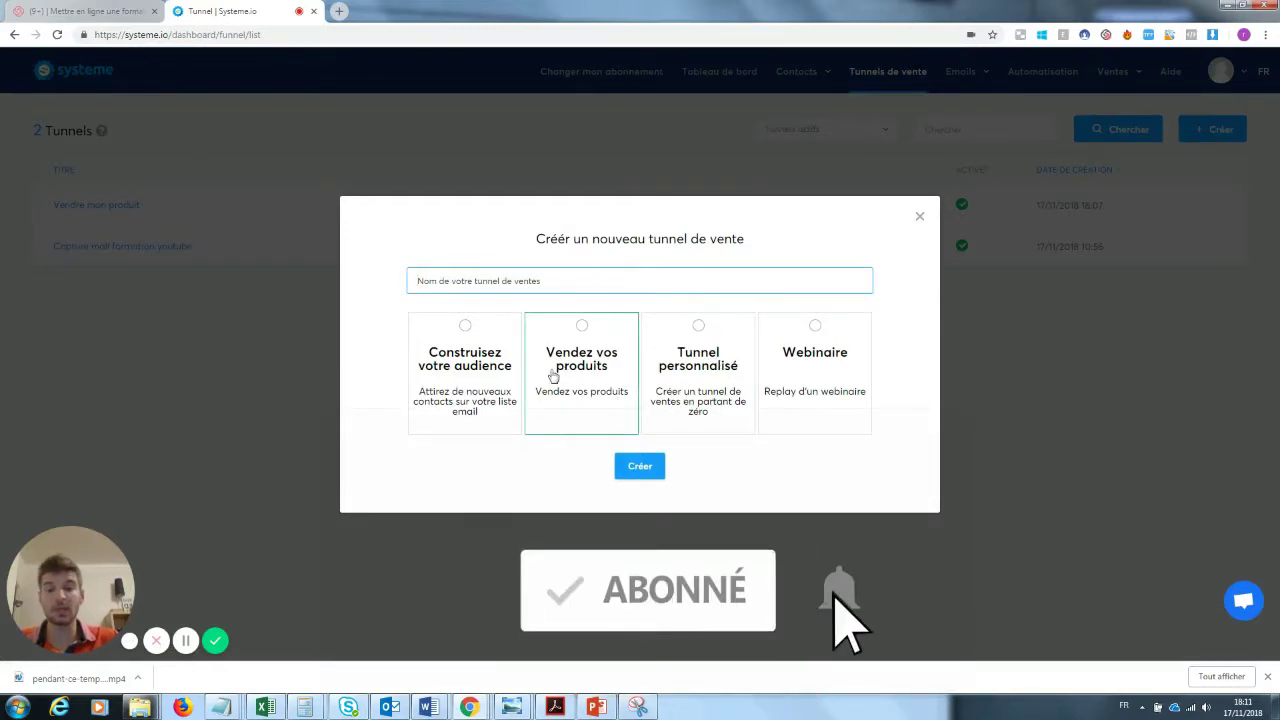
left_click(606, 376)
left_click(650, 472)
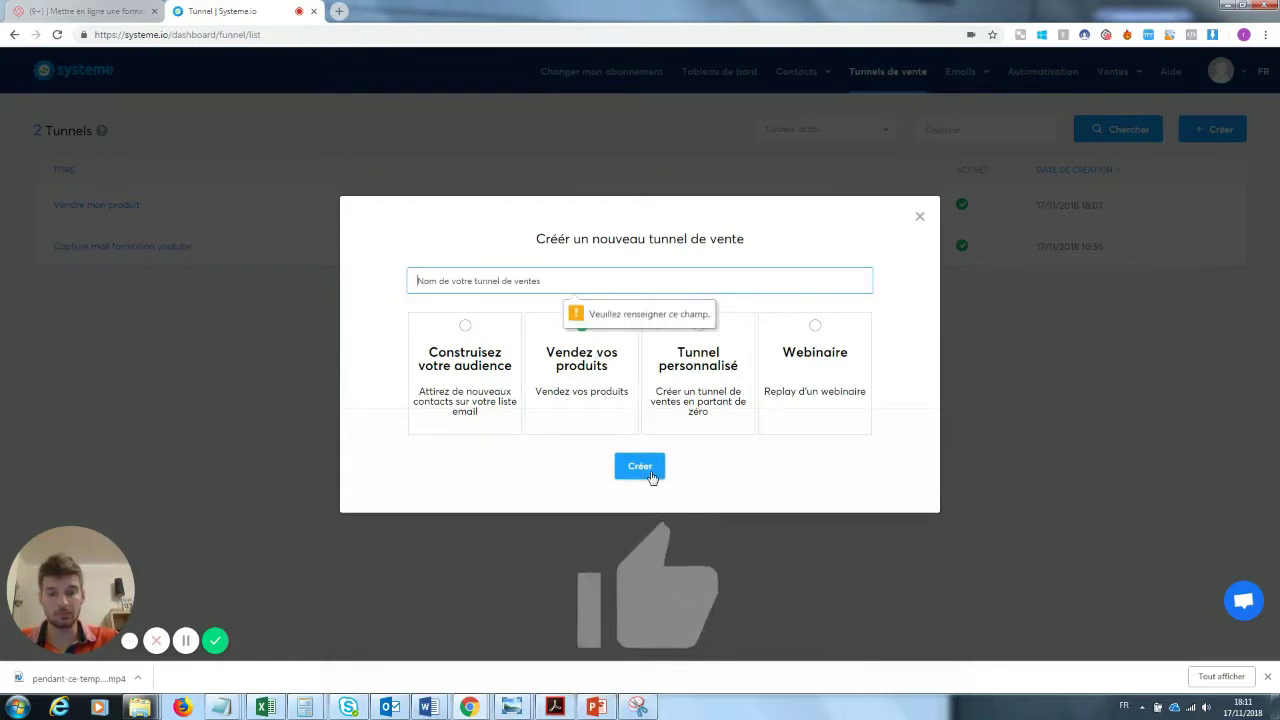
left_click(517, 289)
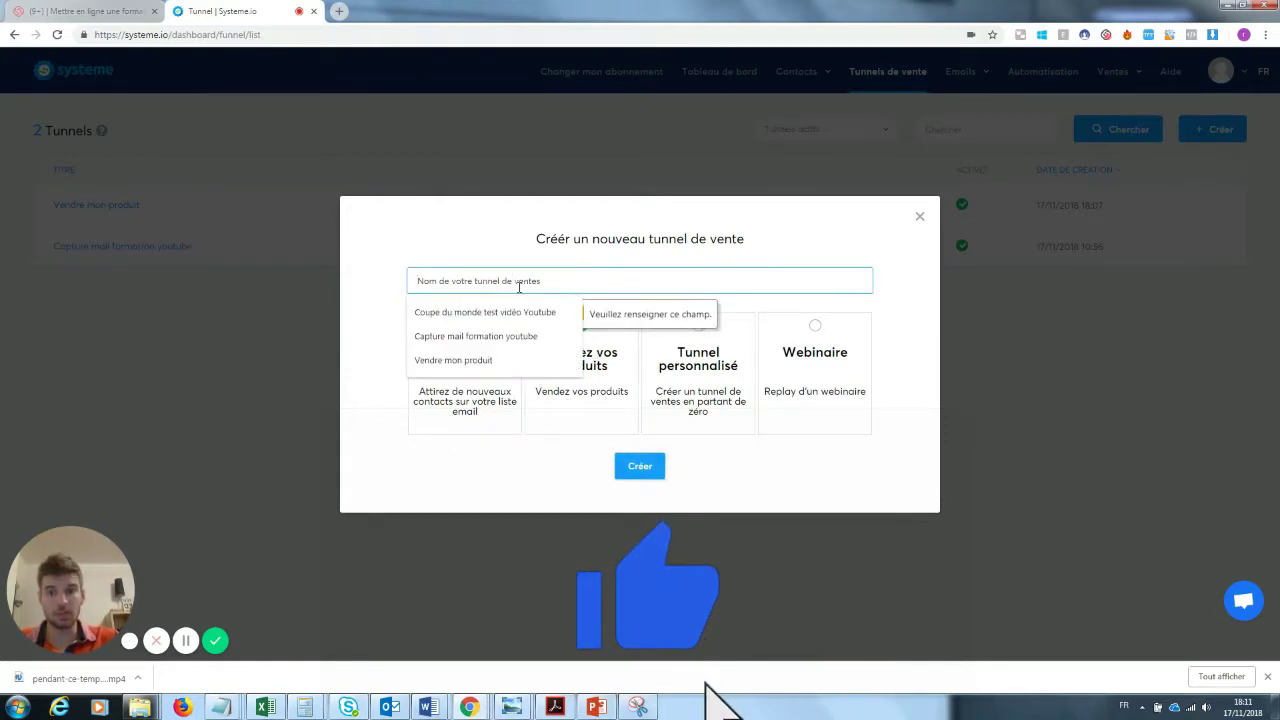
left_click(453, 360)
left_click(636, 470)
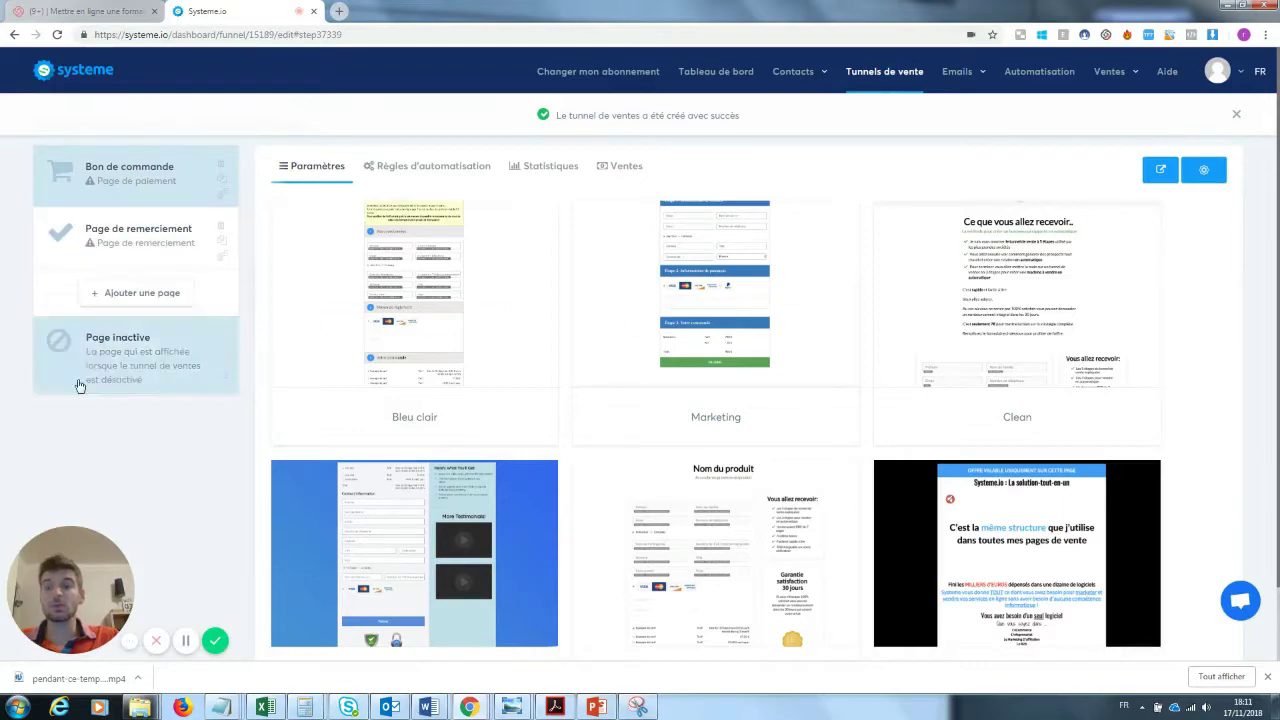
Step: Start adding a page to the funnel and review the available step types, from Opt-in through Ventes and Webinaire to Divers
left_click(142, 303)
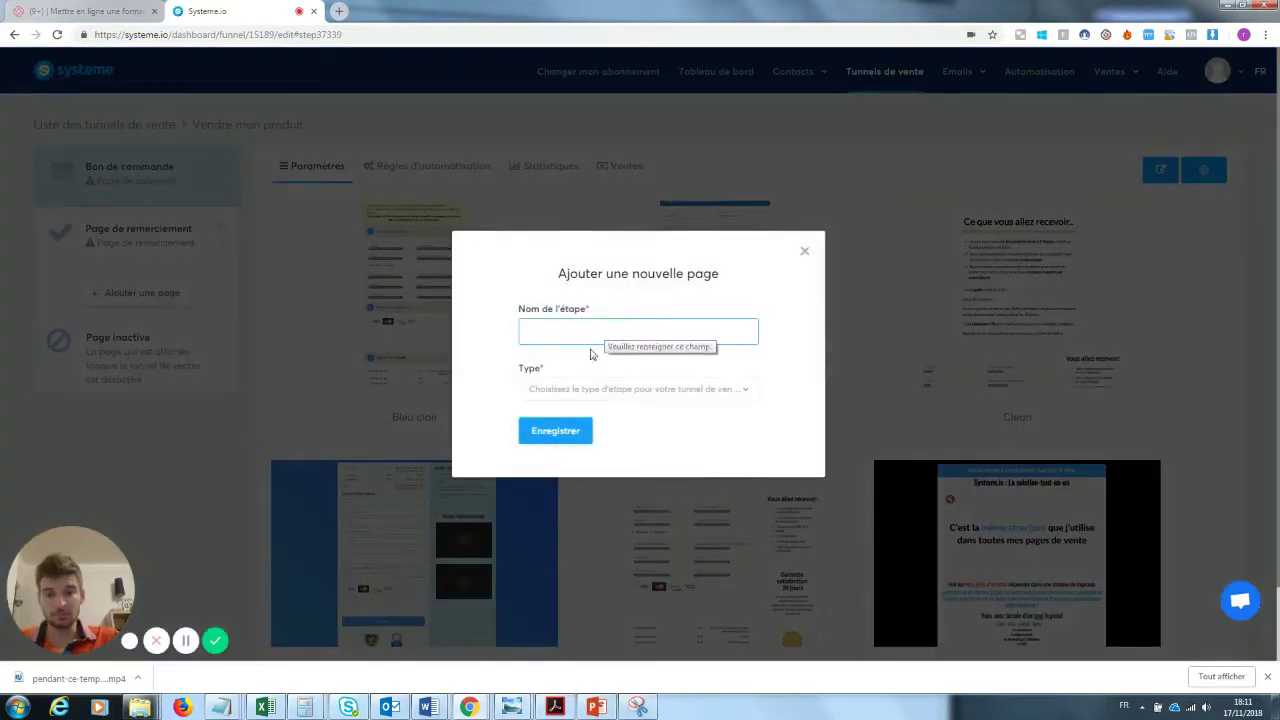
left_click(590, 389)
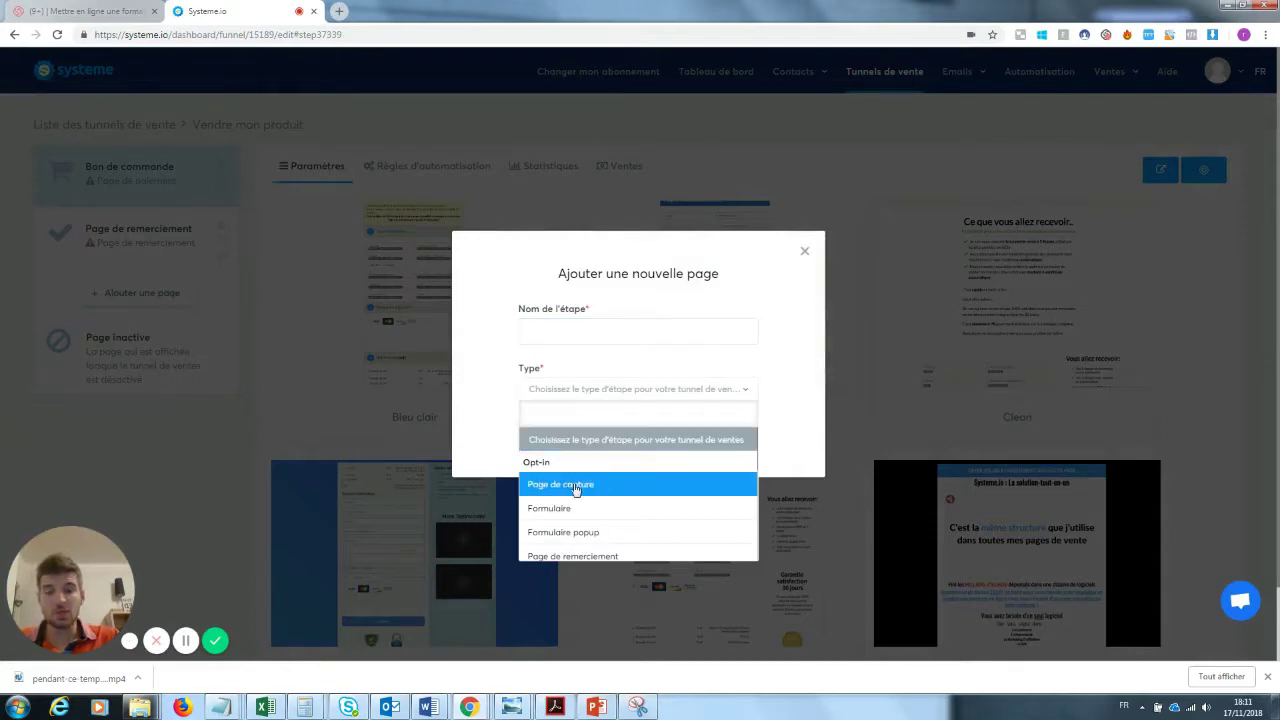
key("Down")
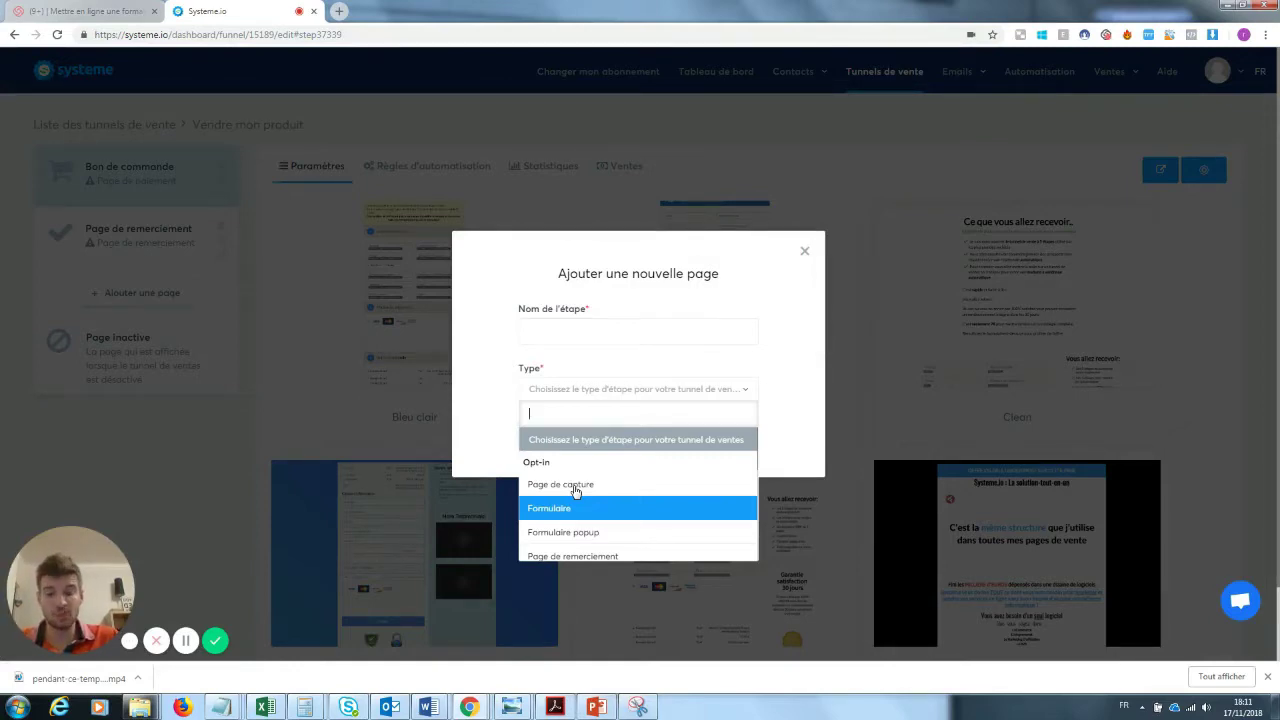
key("Down")
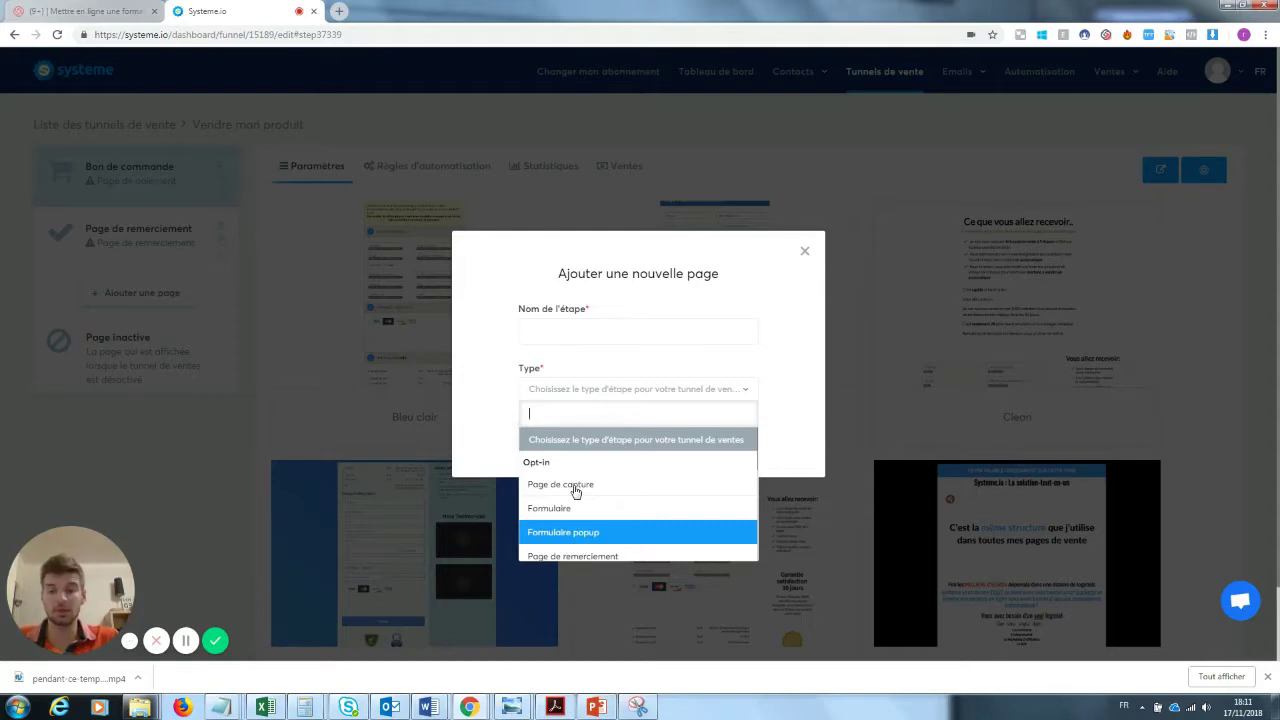
key("Down")
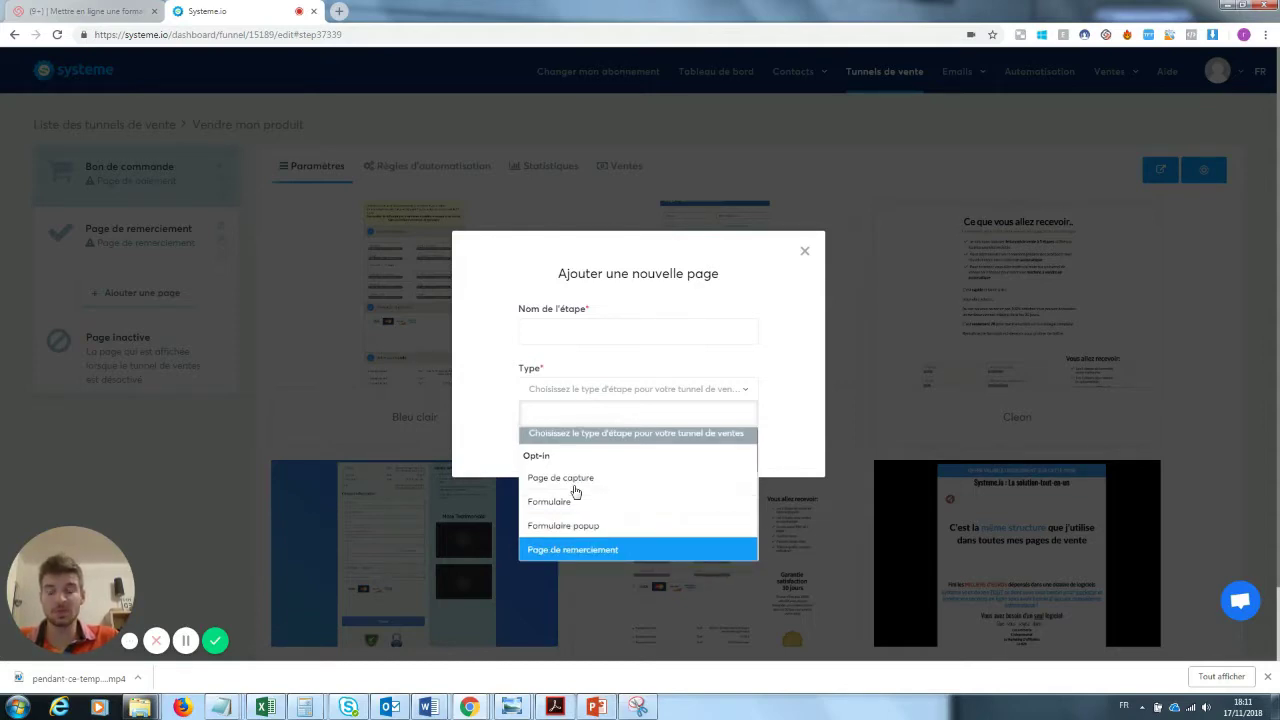
scroll(575, 491, "down", 1)
key("Down")
key("Down")
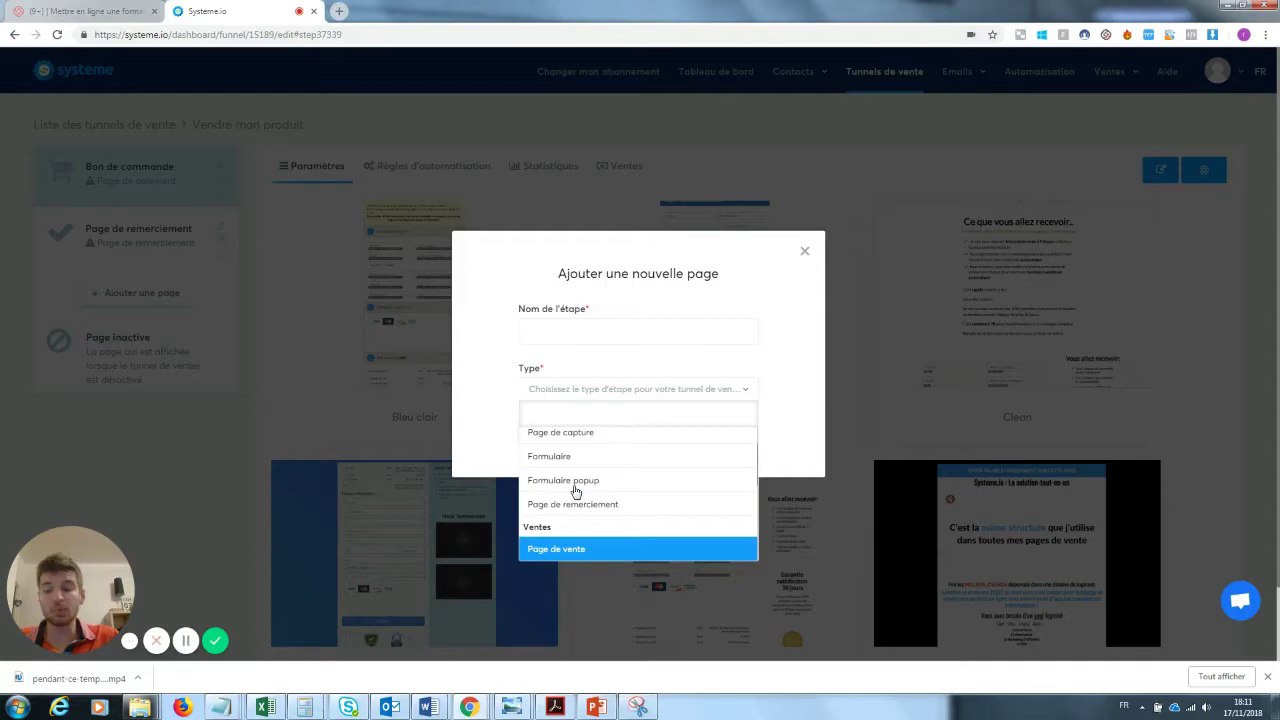
key("Down")
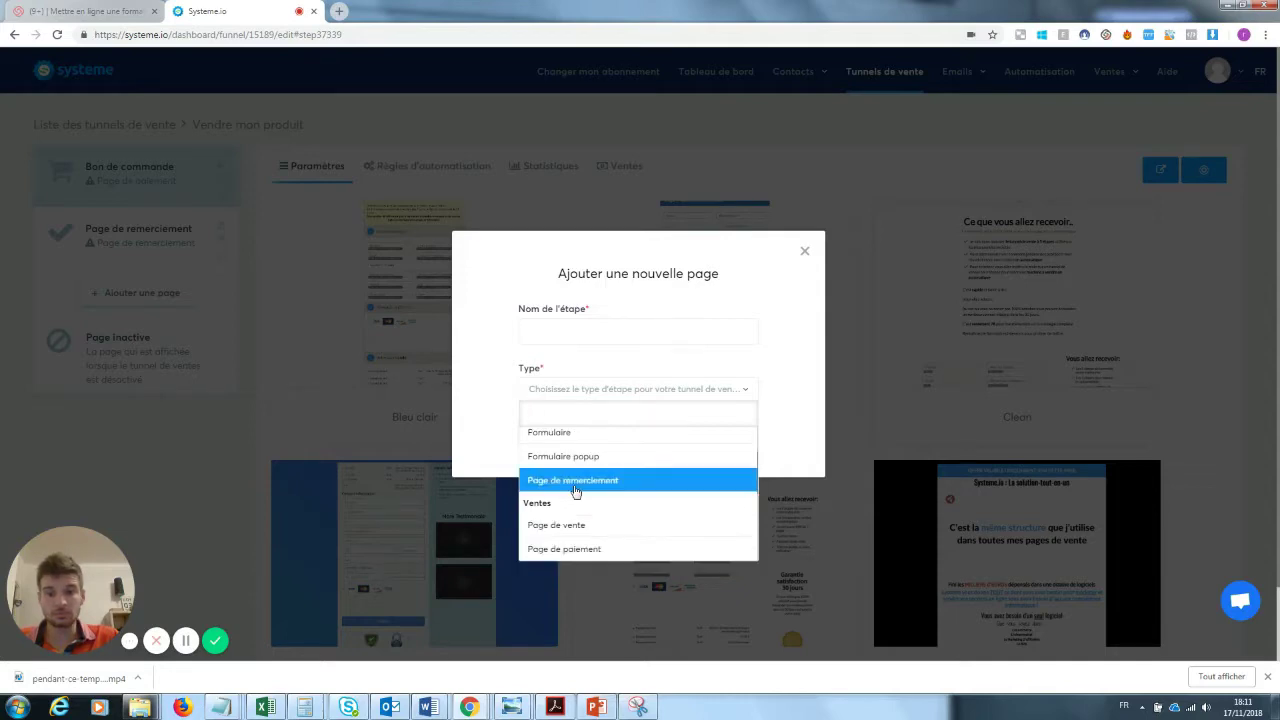
key("Down")
key("Down")
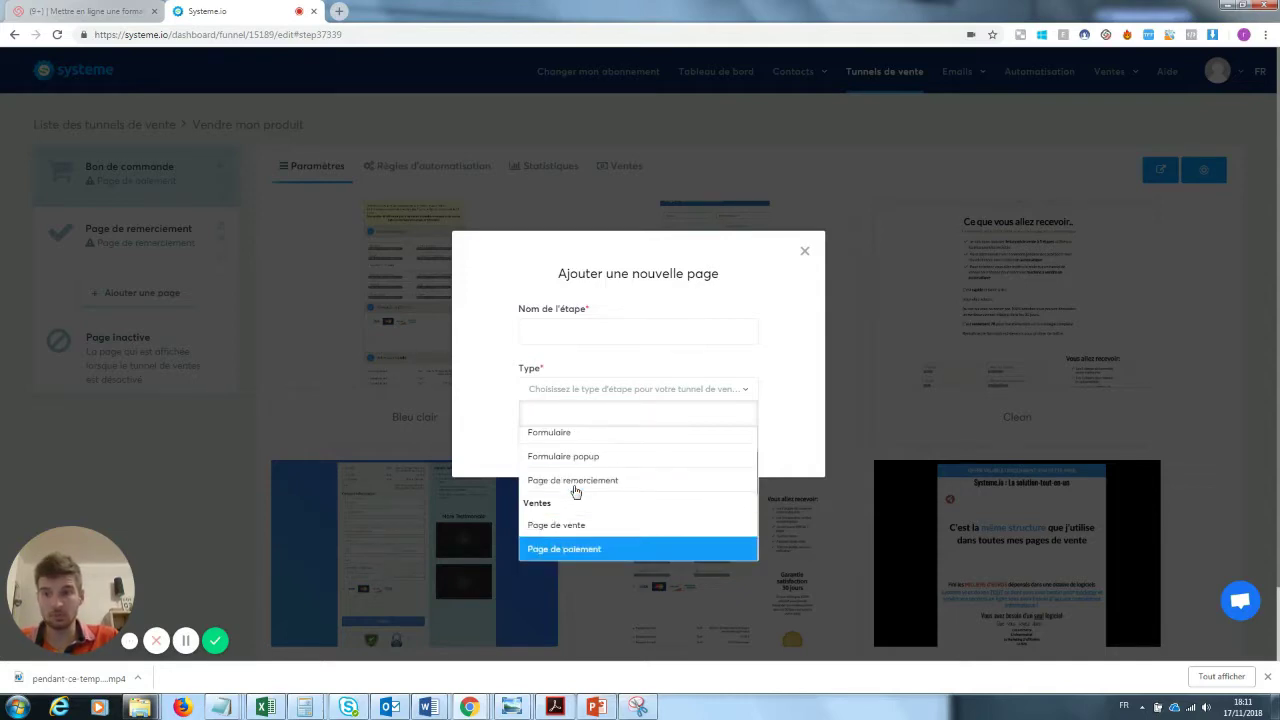
key("Down")
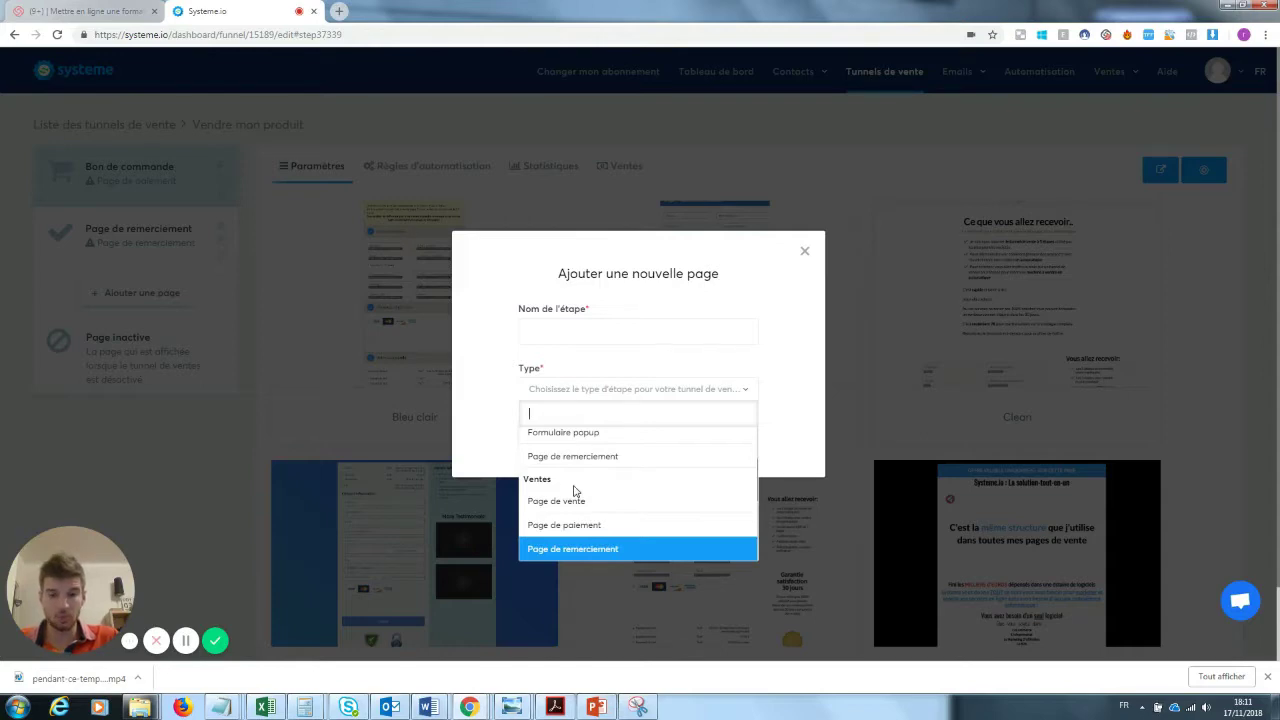
key("Down")
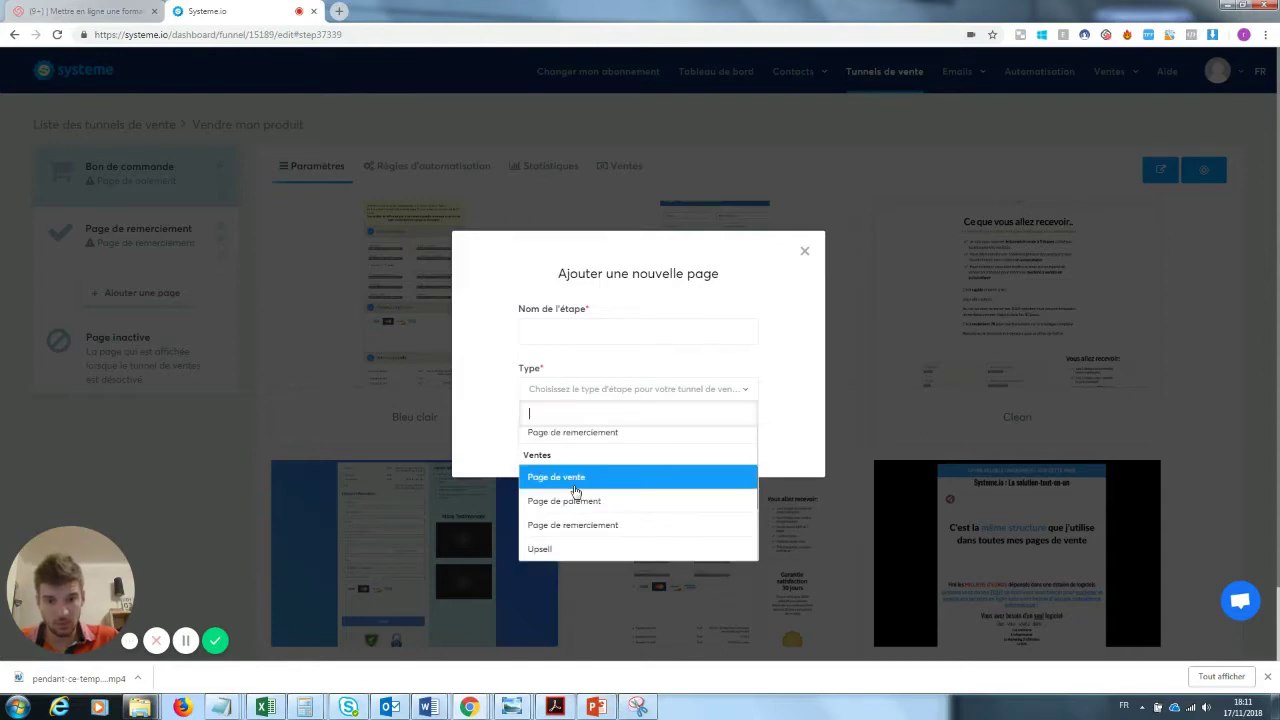
key("Down")
key("Down")
key("Down")
key("Down")
key("Down")
key("Down")
key("Down")
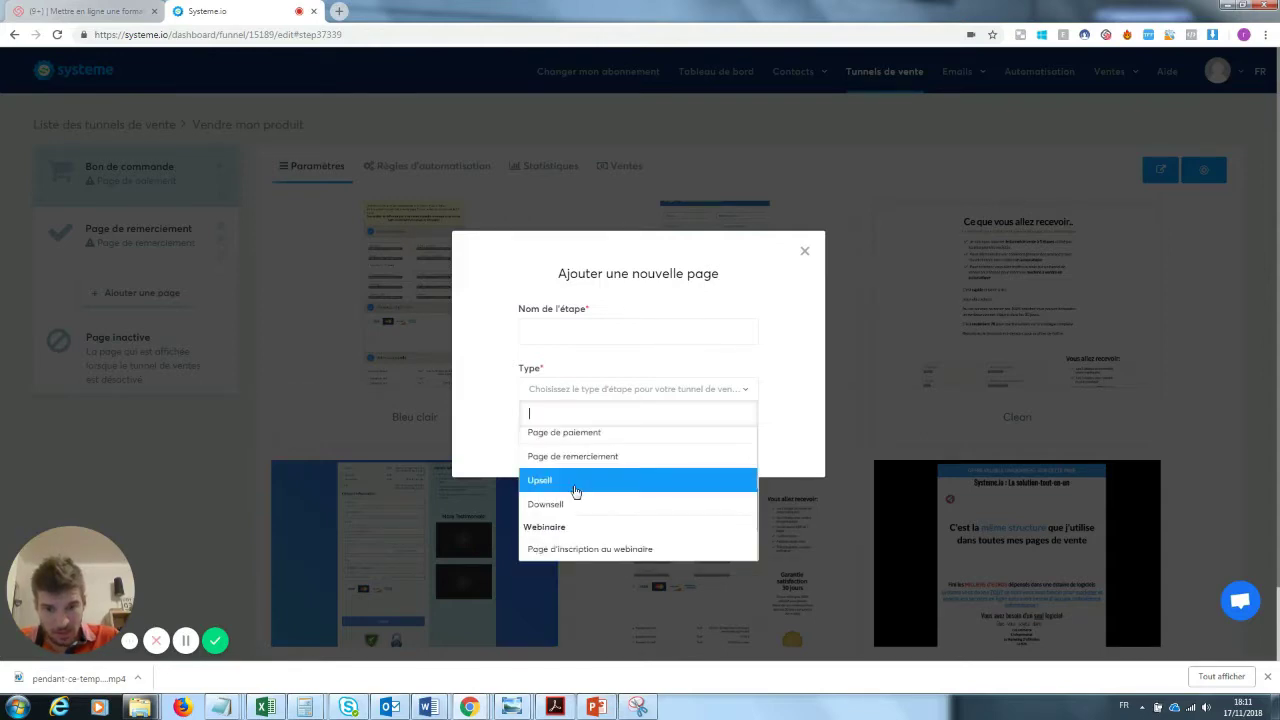
key("Down")
key("Down")
key("Down")
key("Down")
key("Down")
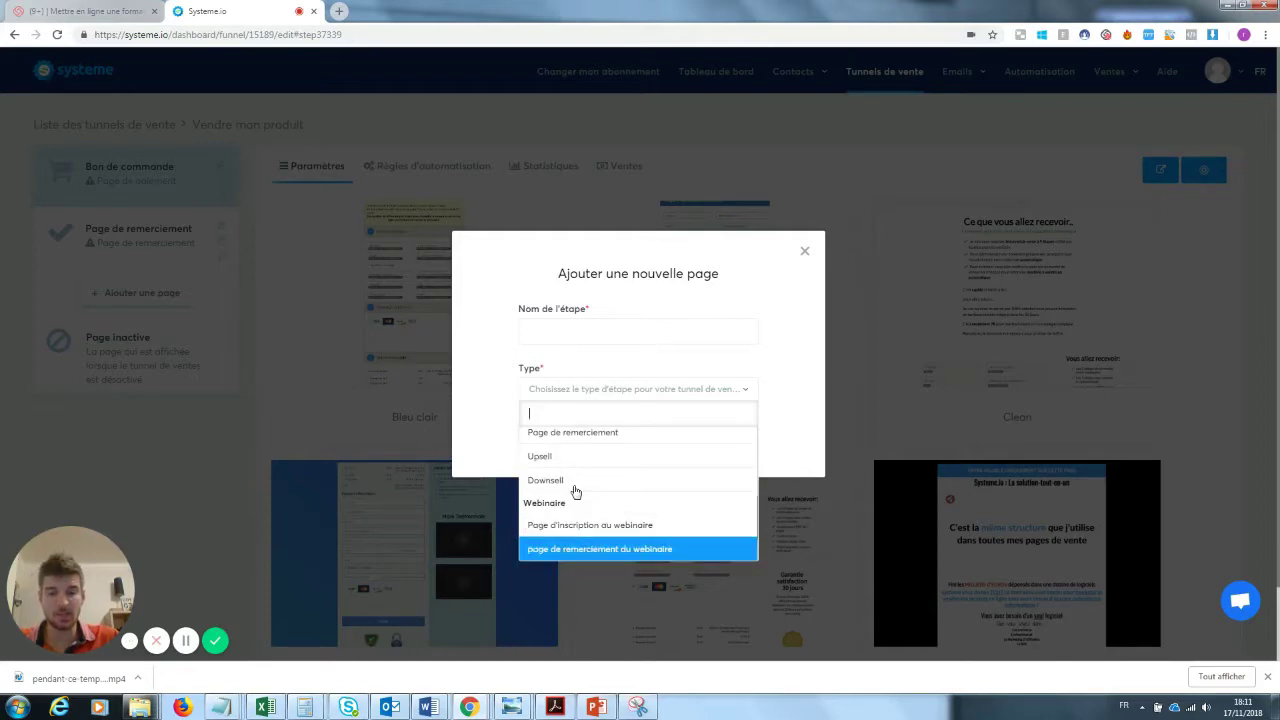
key("Down")
scroll(575, 490, "down", 1)
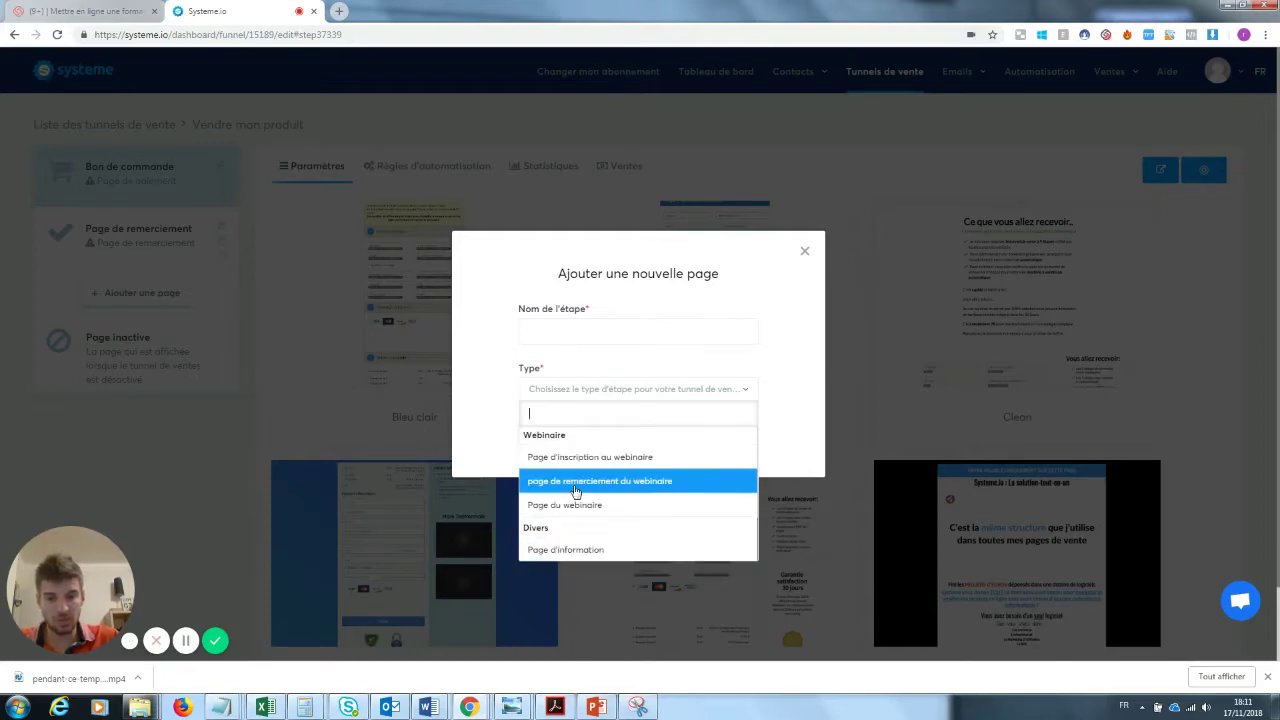
key("Down")
key("Down")
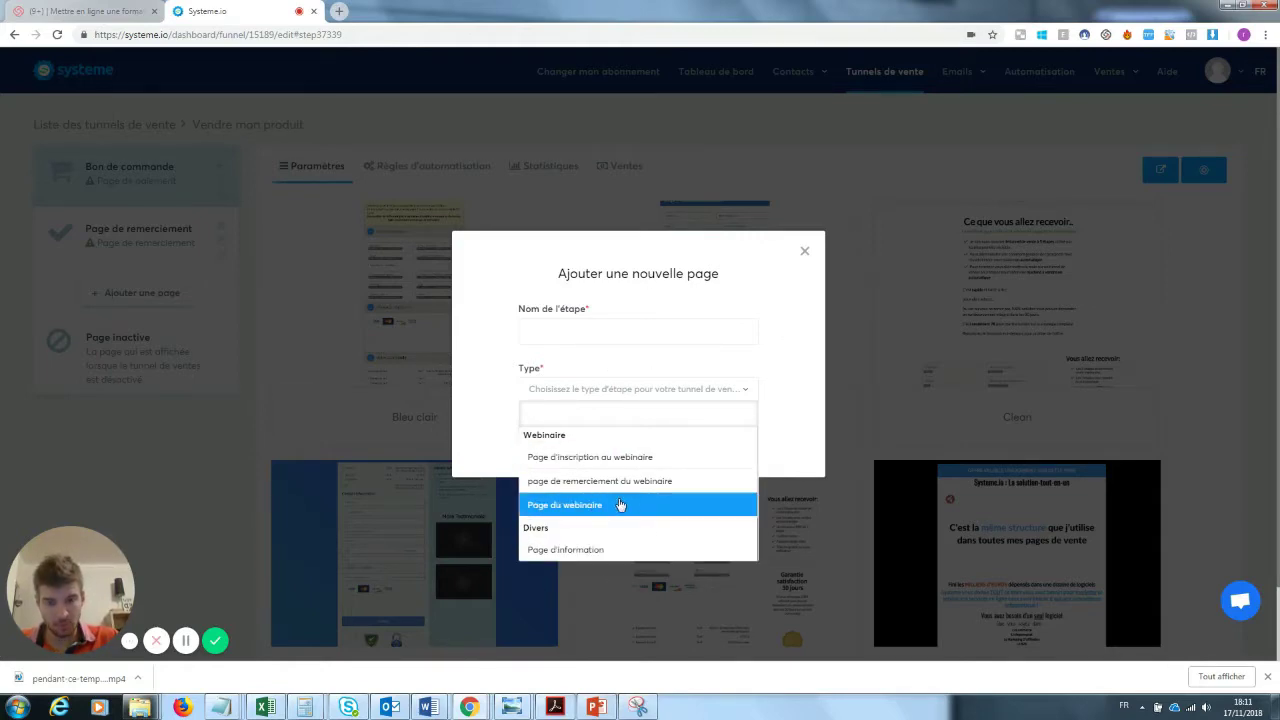
Step: Add the new page with the type Page du webinaire and the name "webi"
left_click(620, 508)
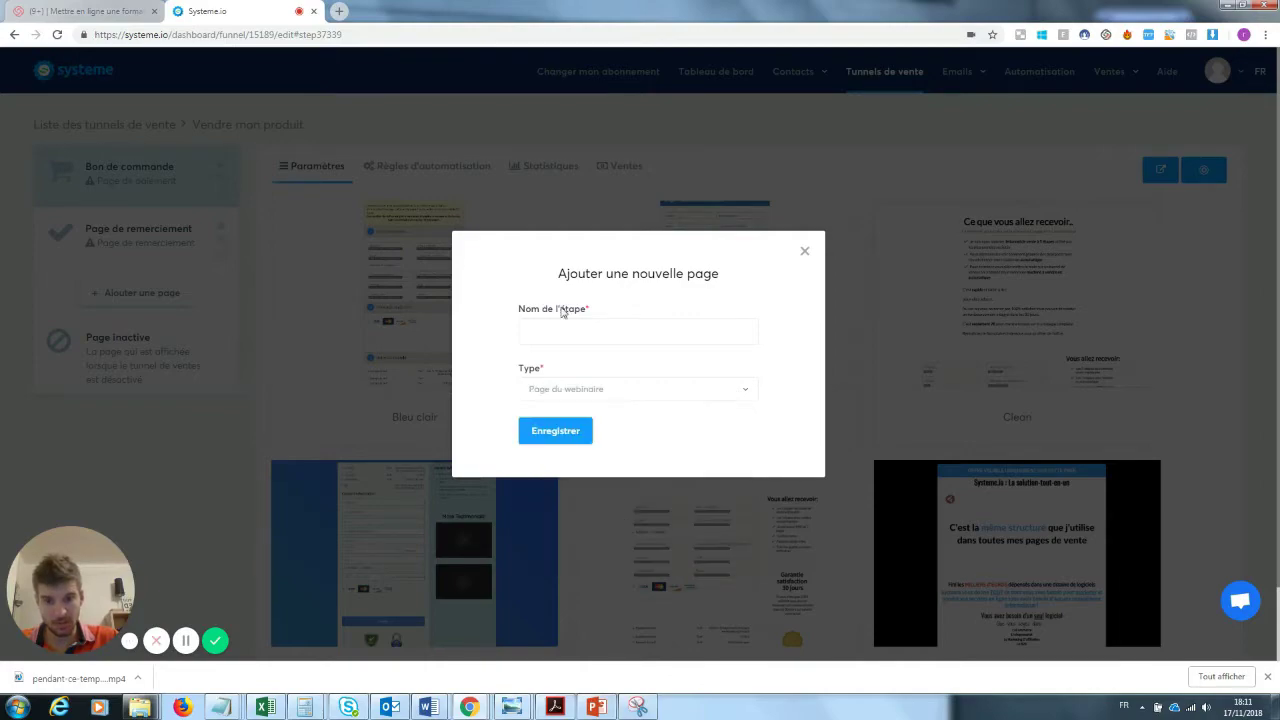
left_click(551, 331)
type("webi")
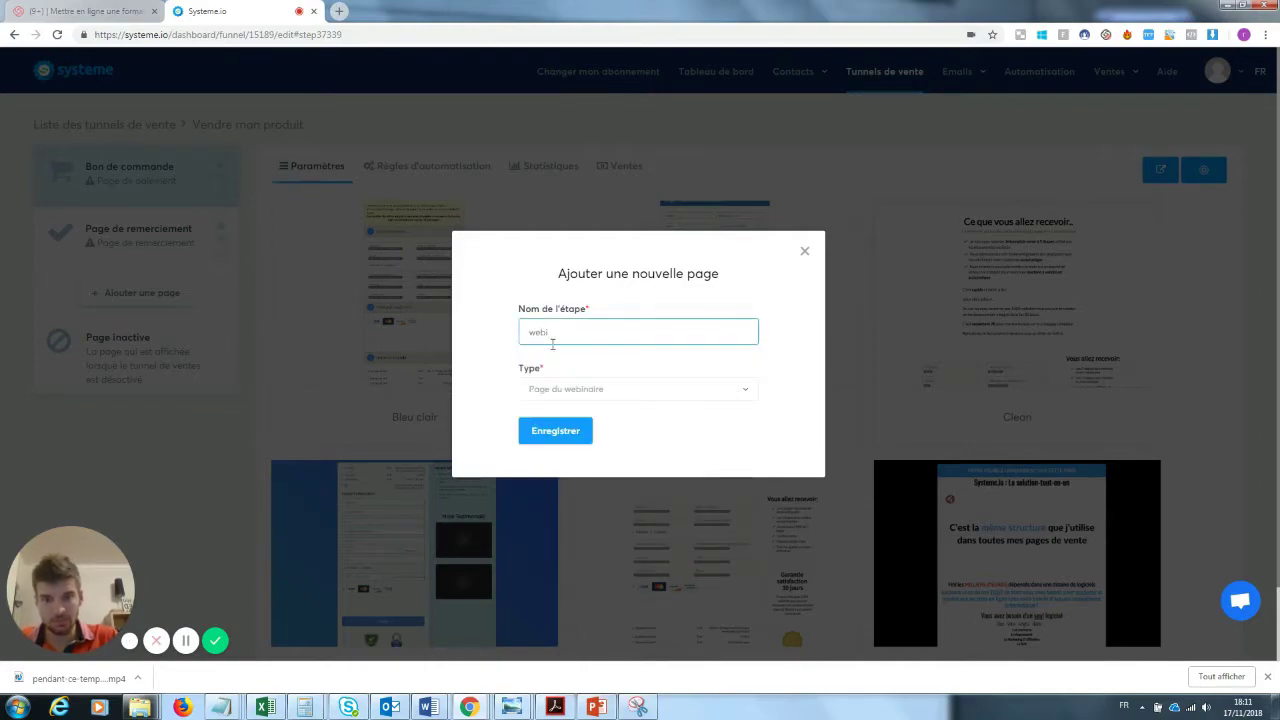
left_click(558, 431)
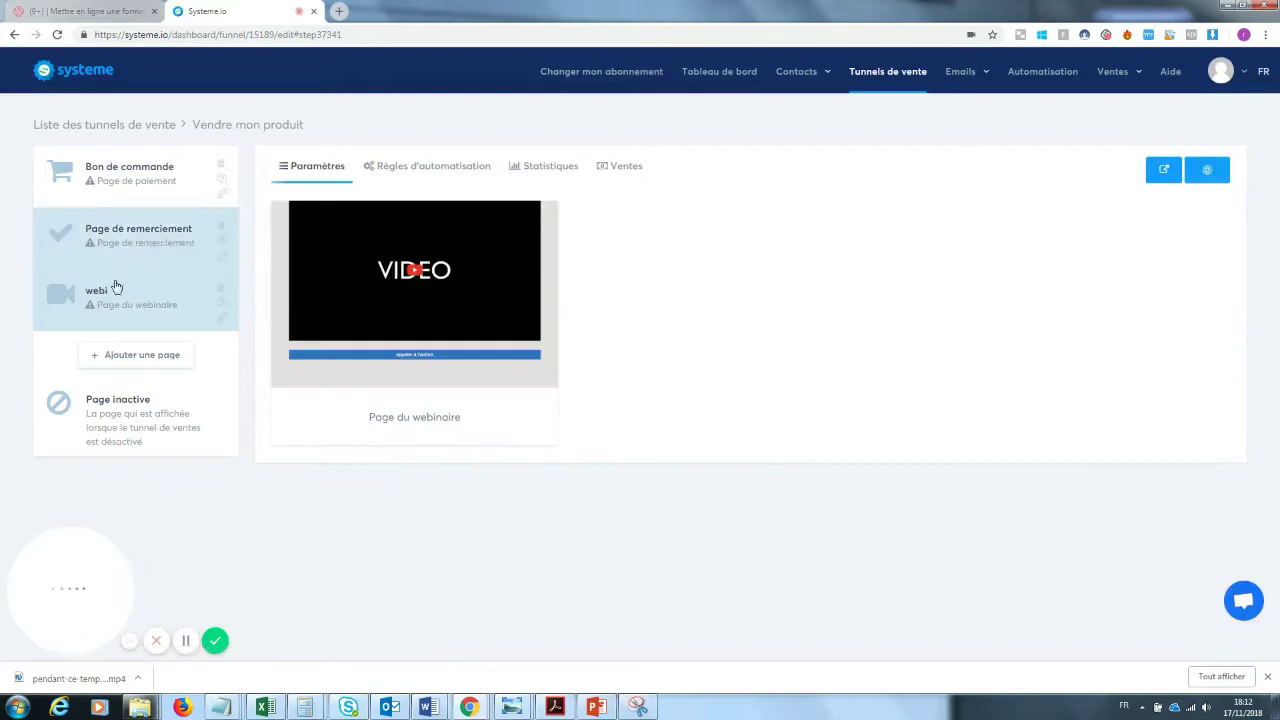
Step: Look at the webinar and thank-you page templates, and apply the Clean template to the Bon de commande page
mouse_move(370, 252)
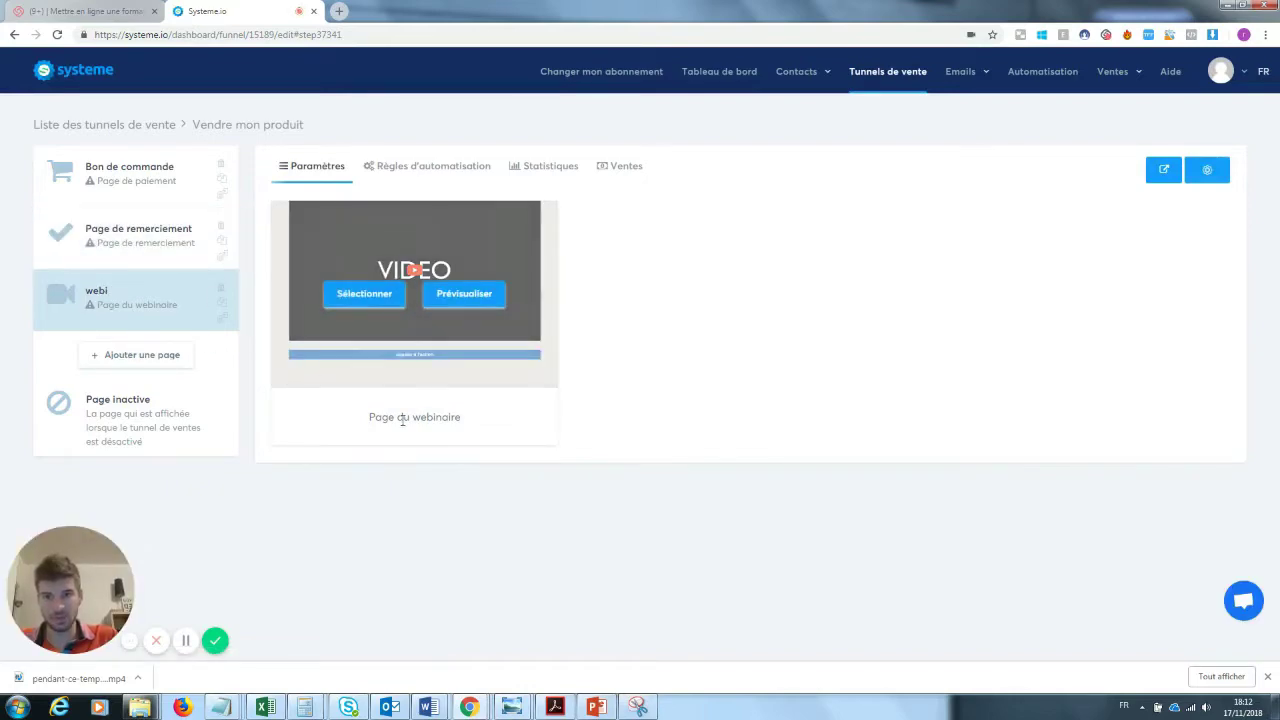
left_click(142, 228)
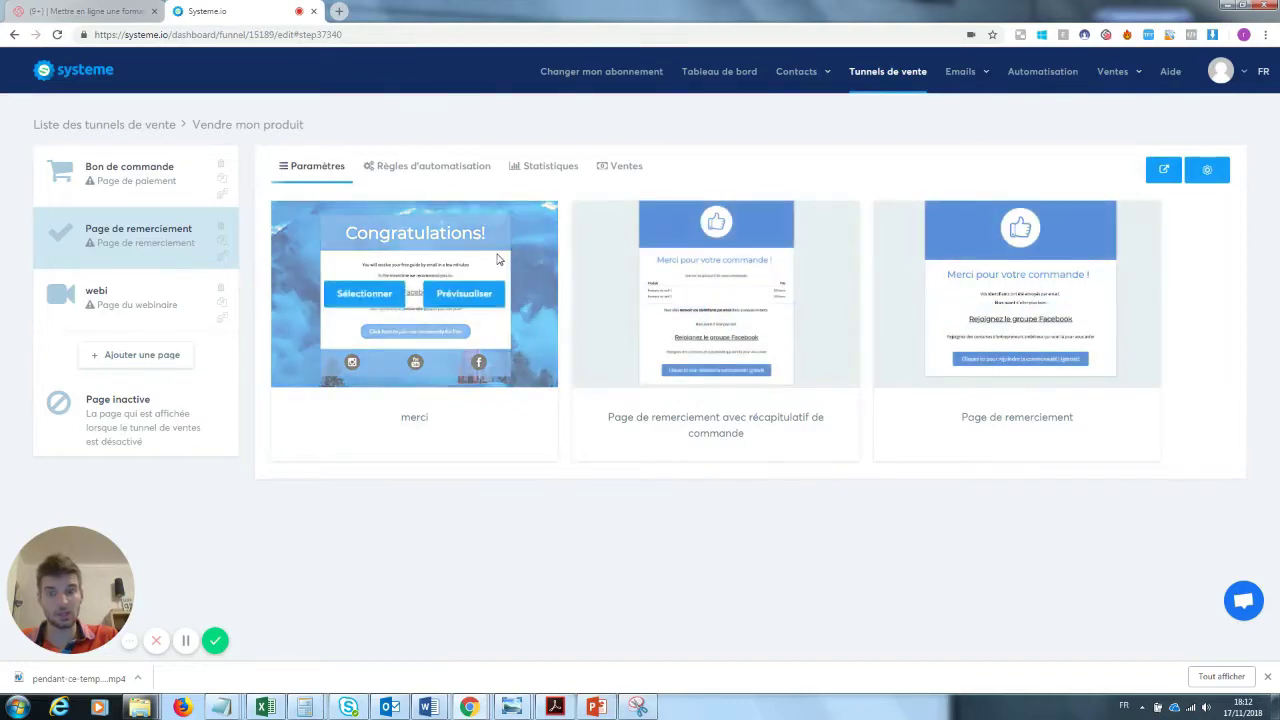
left_click(203, 192)
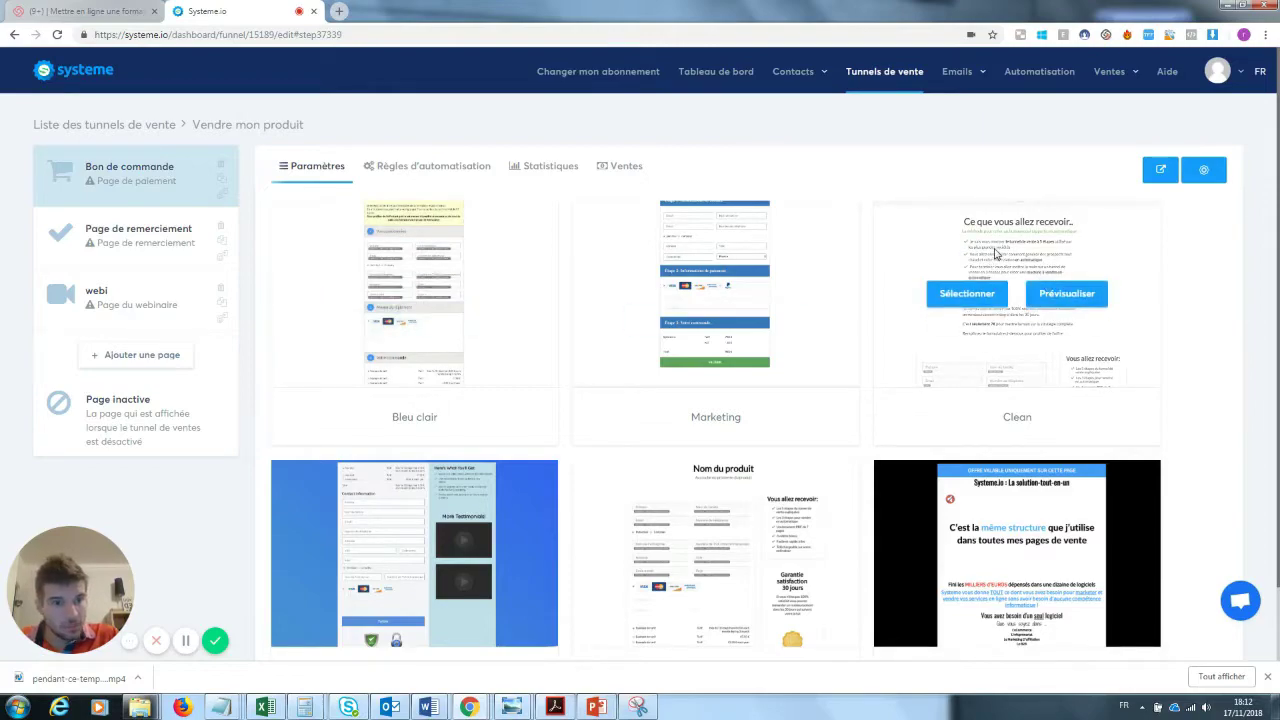
left_click(992, 300)
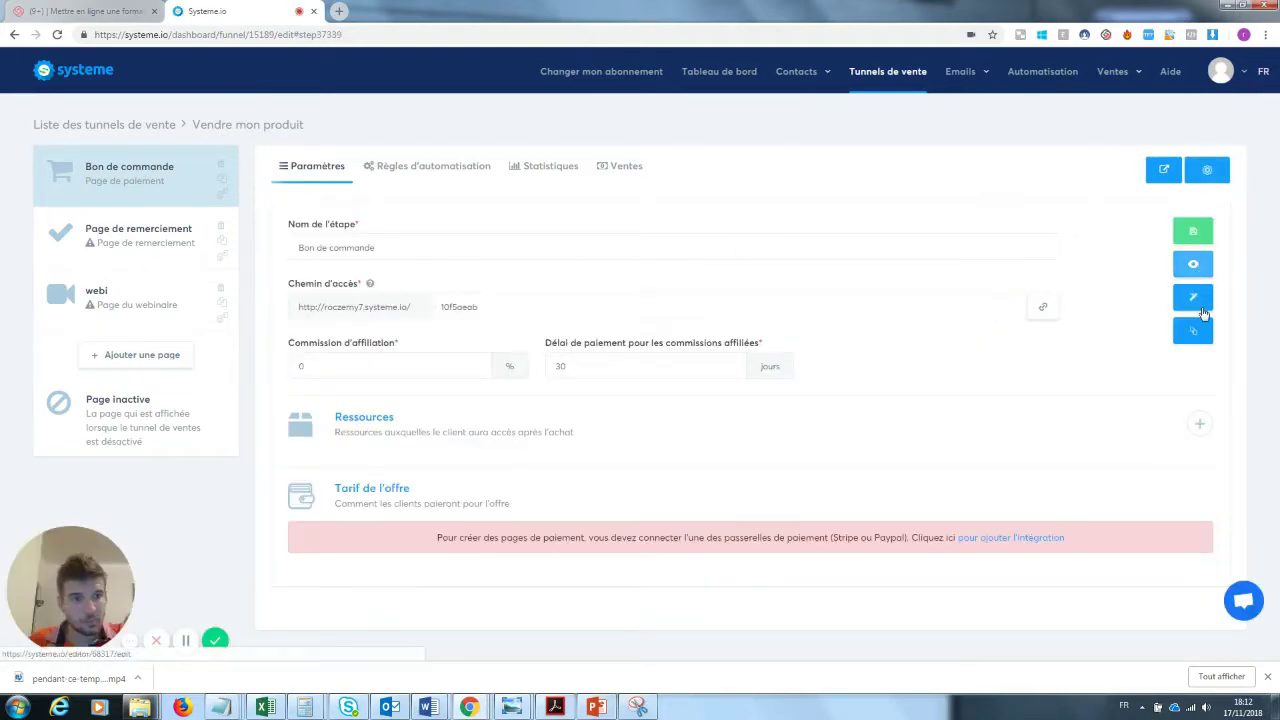
Step: Preview the Bon de commande page, look through its content, and close the preview
left_click(1193, 266)
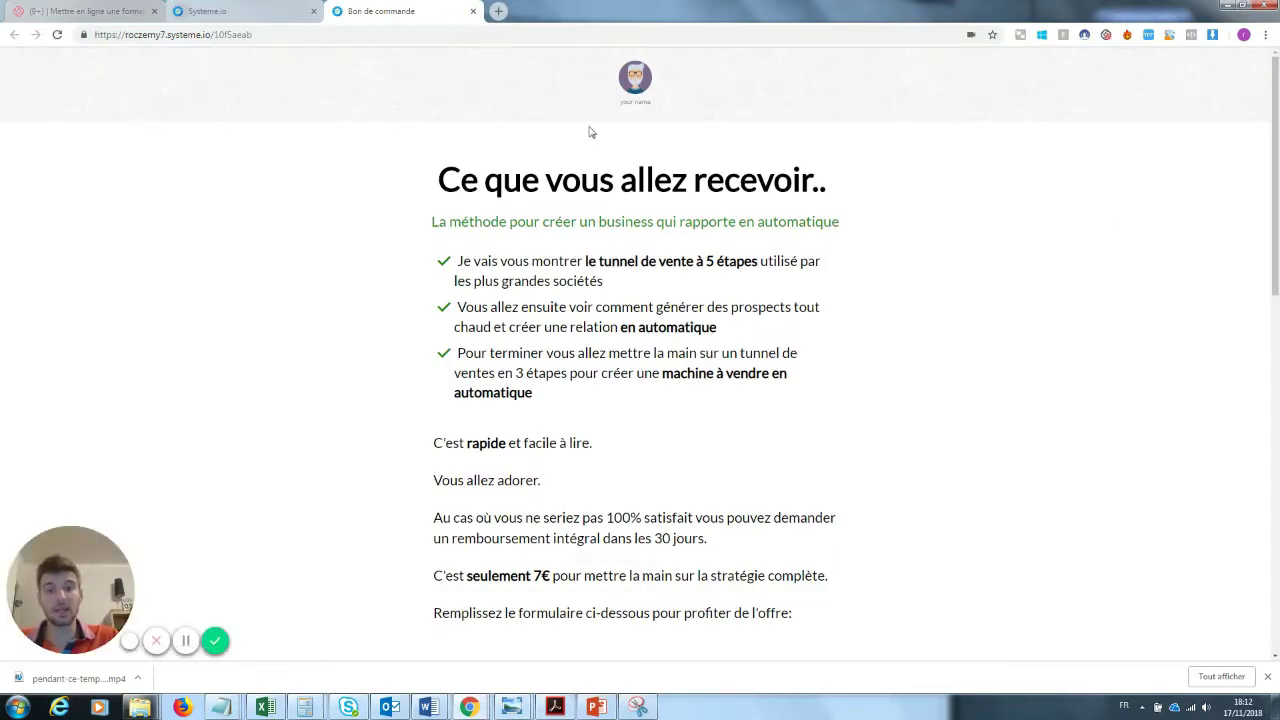
scroll(780, 350, "down", 3)
scroll(646, 445, "up", 2)
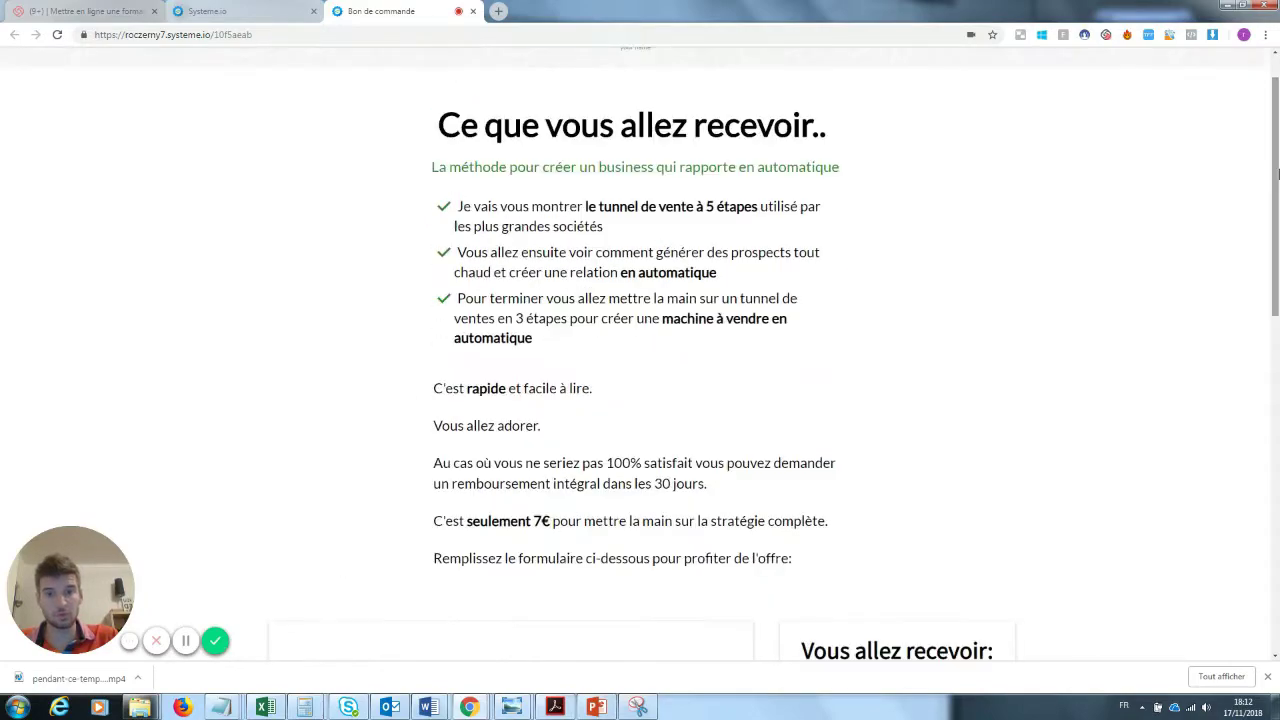
left_click_drag(1276, 138, 1195, 86)
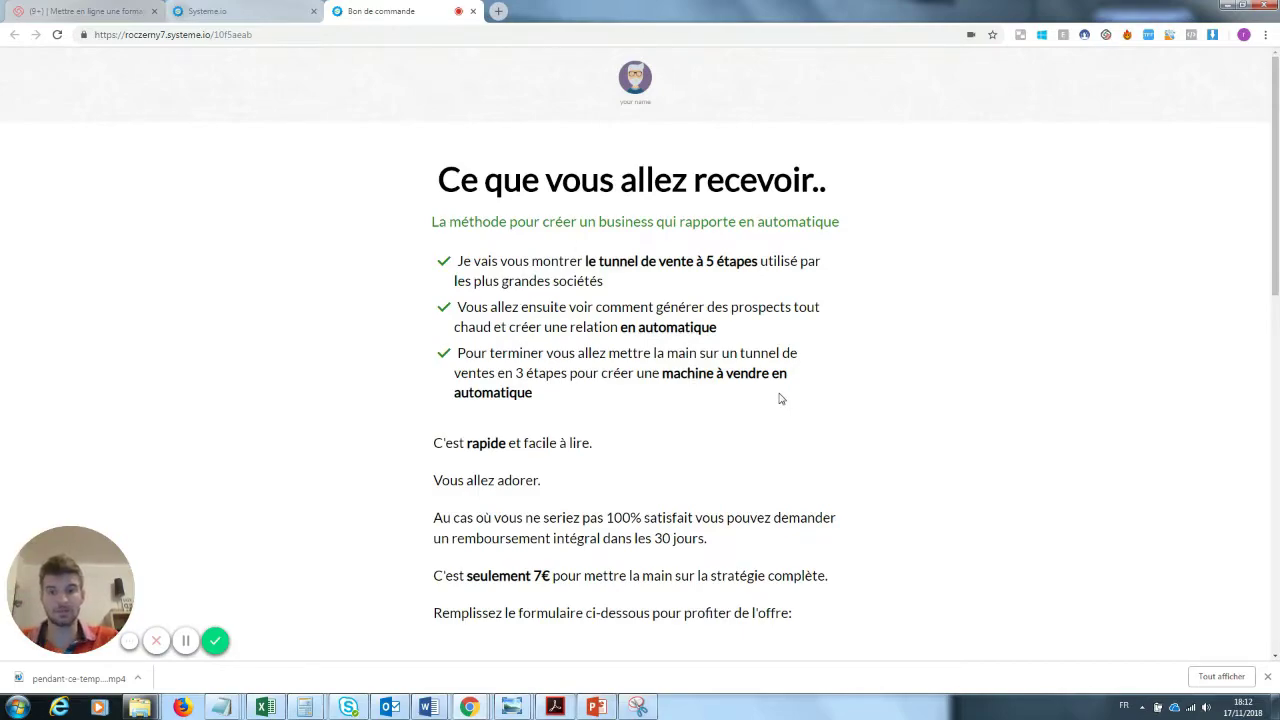
left_click(475, 11)
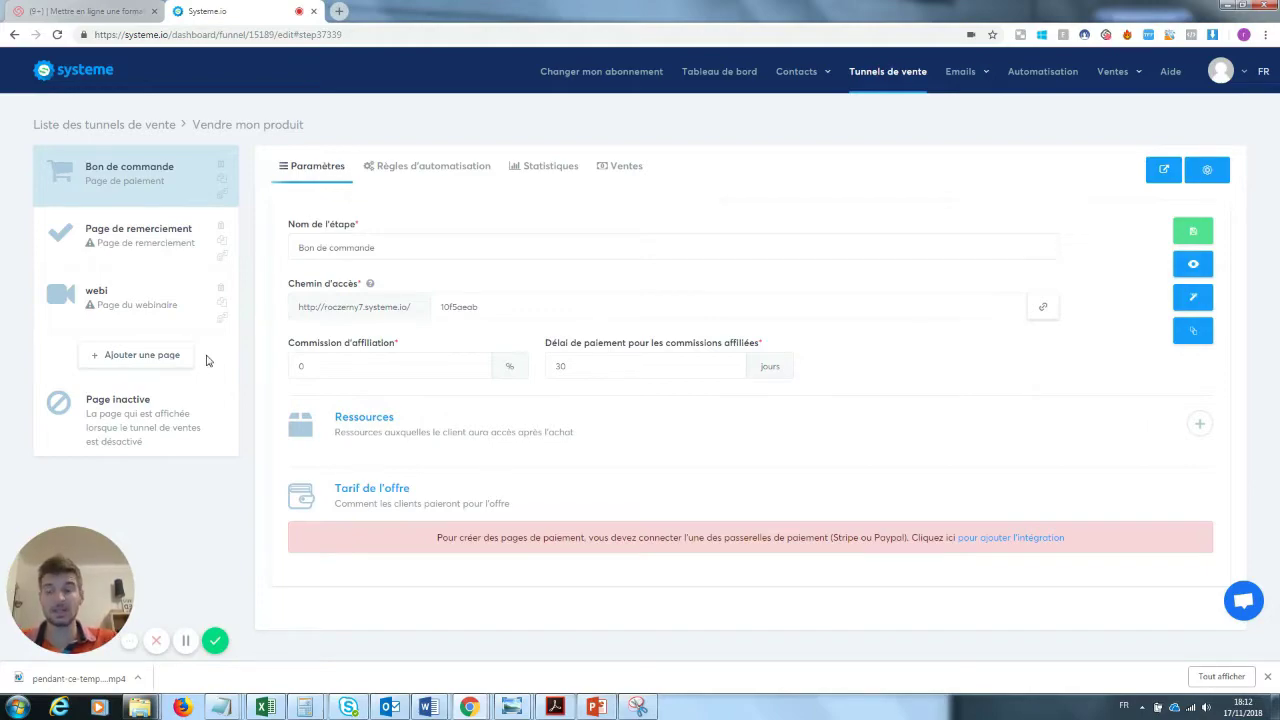
Step: Add another page to the funnel with the name "upsell" and the type Upsell
left_click(162, 359)
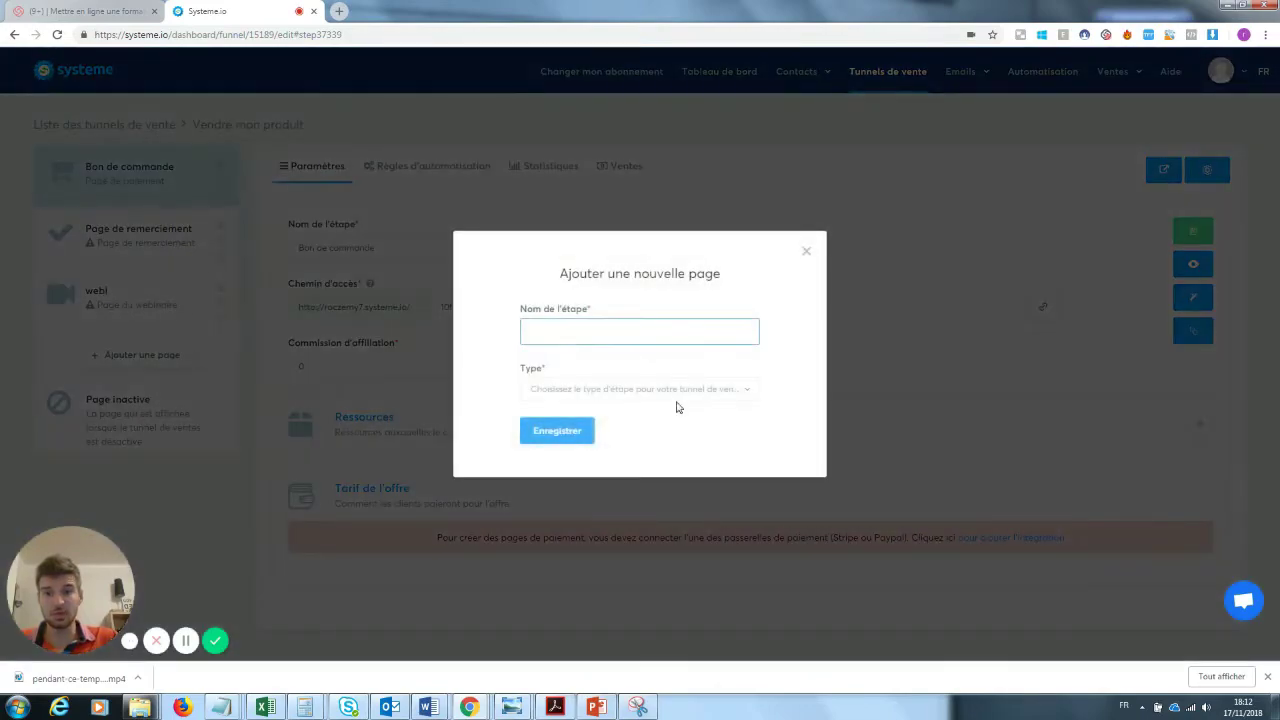
type("up")
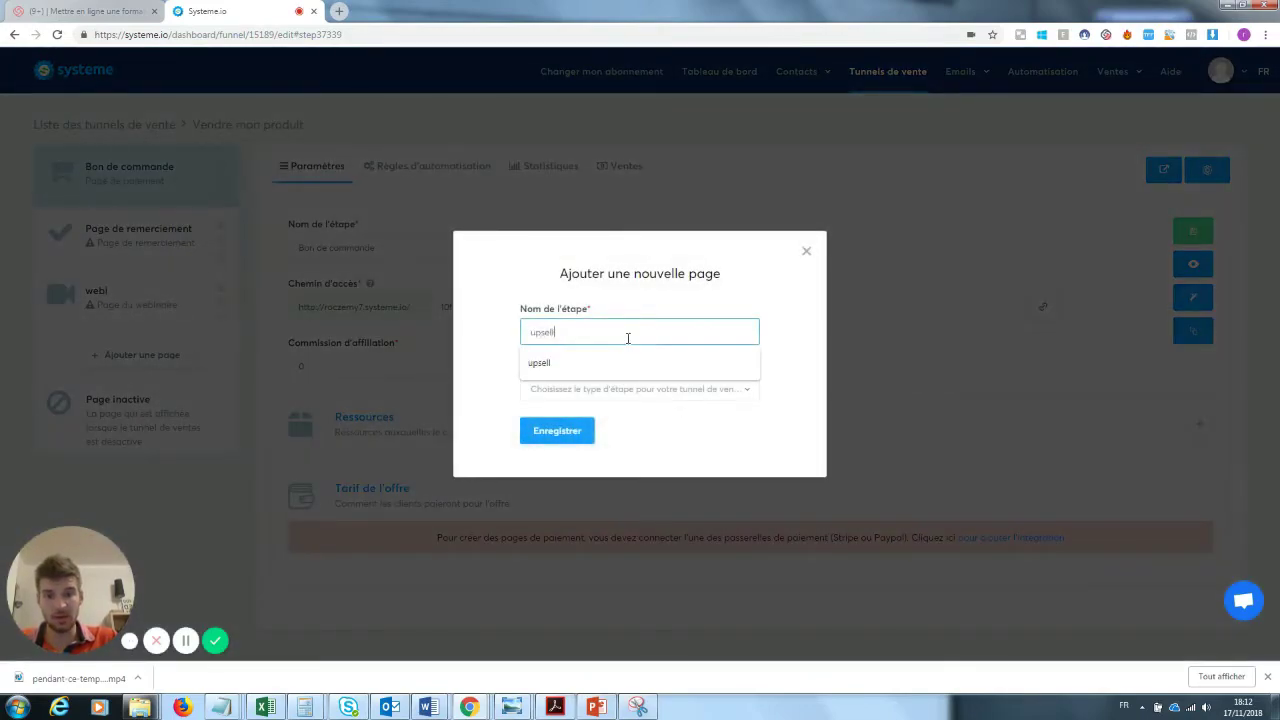
type("sell")
left_click(565, 365)
left_click(575, 389)
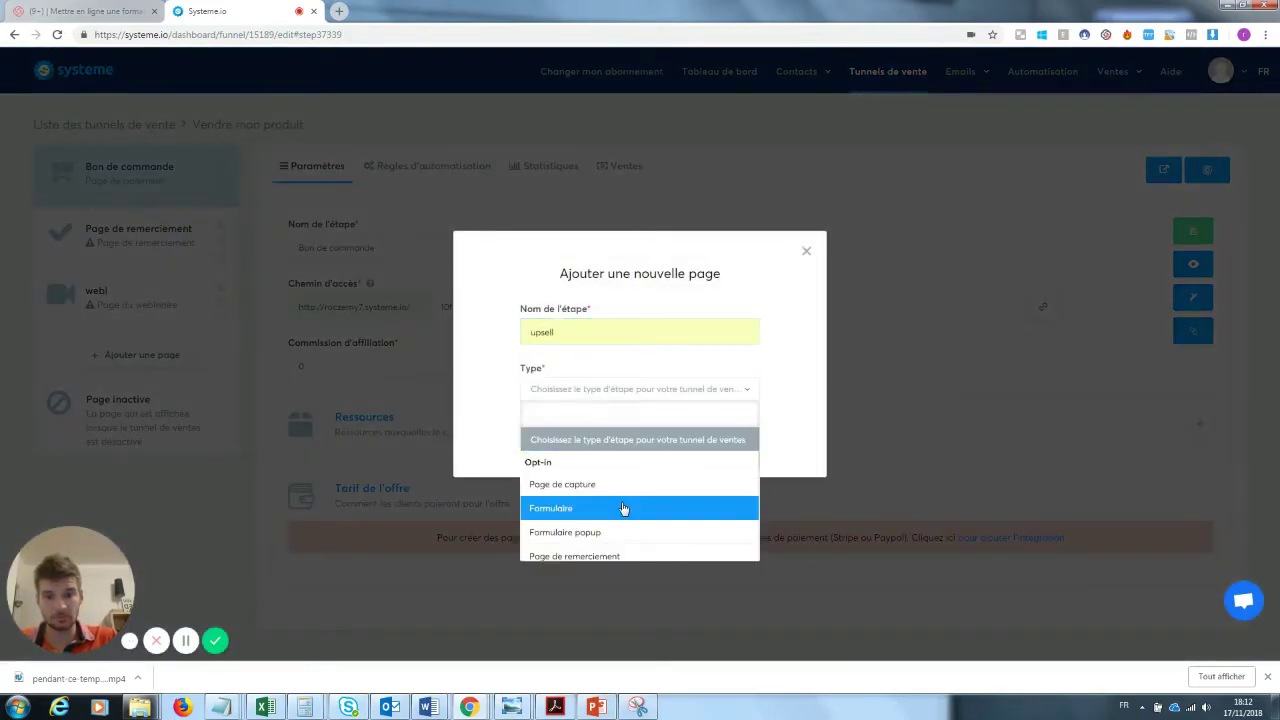
scroll(628, 538, "down", 4)
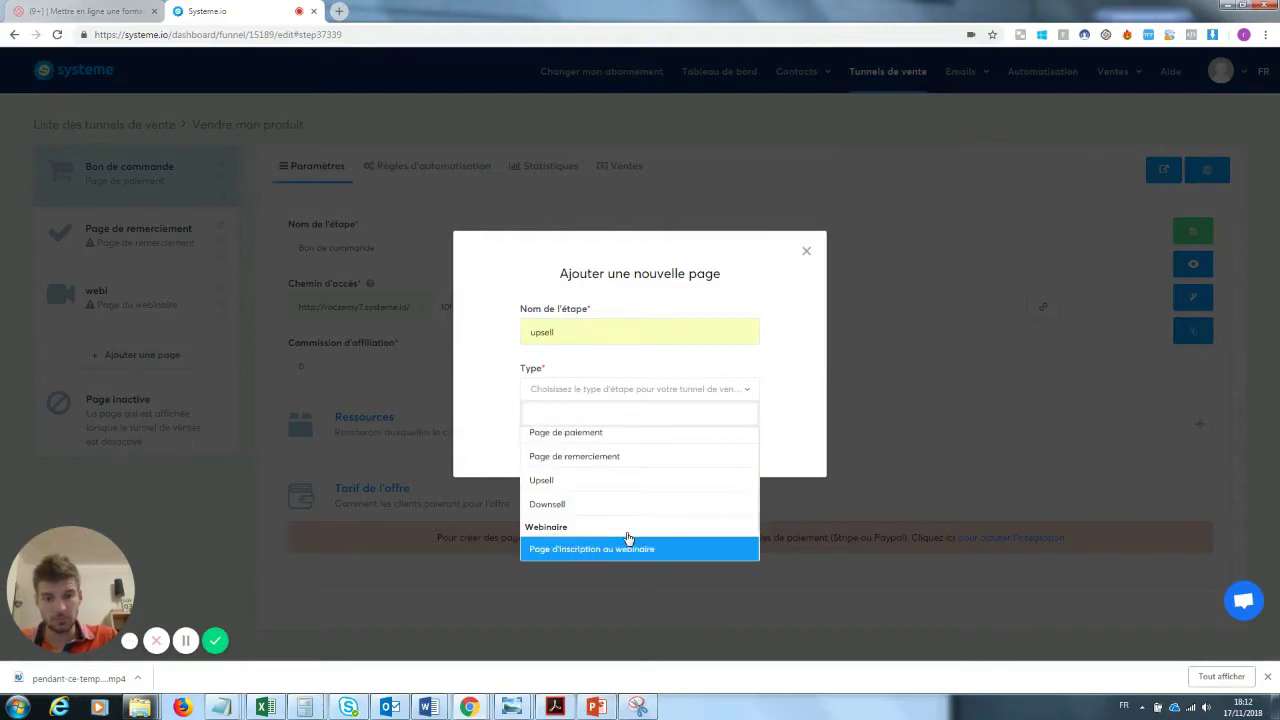
left_click(586, 482)
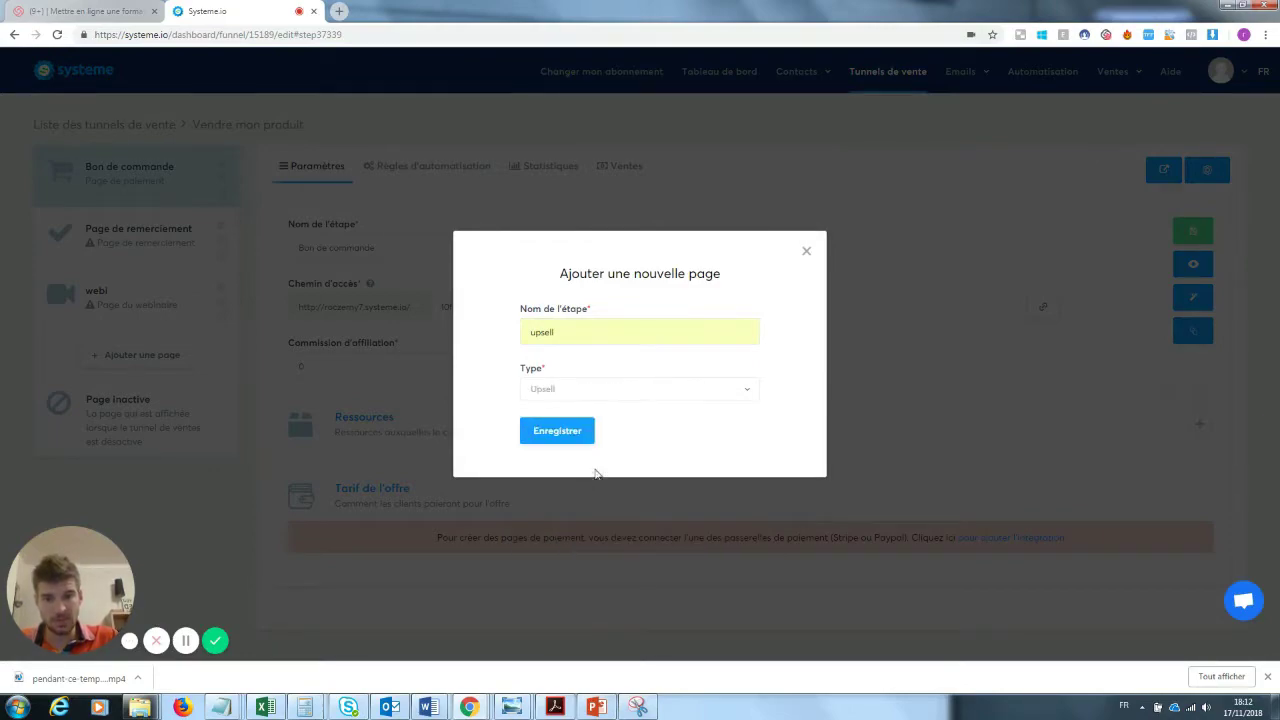
left_click(567, 428)
mouse_move(390, 277)
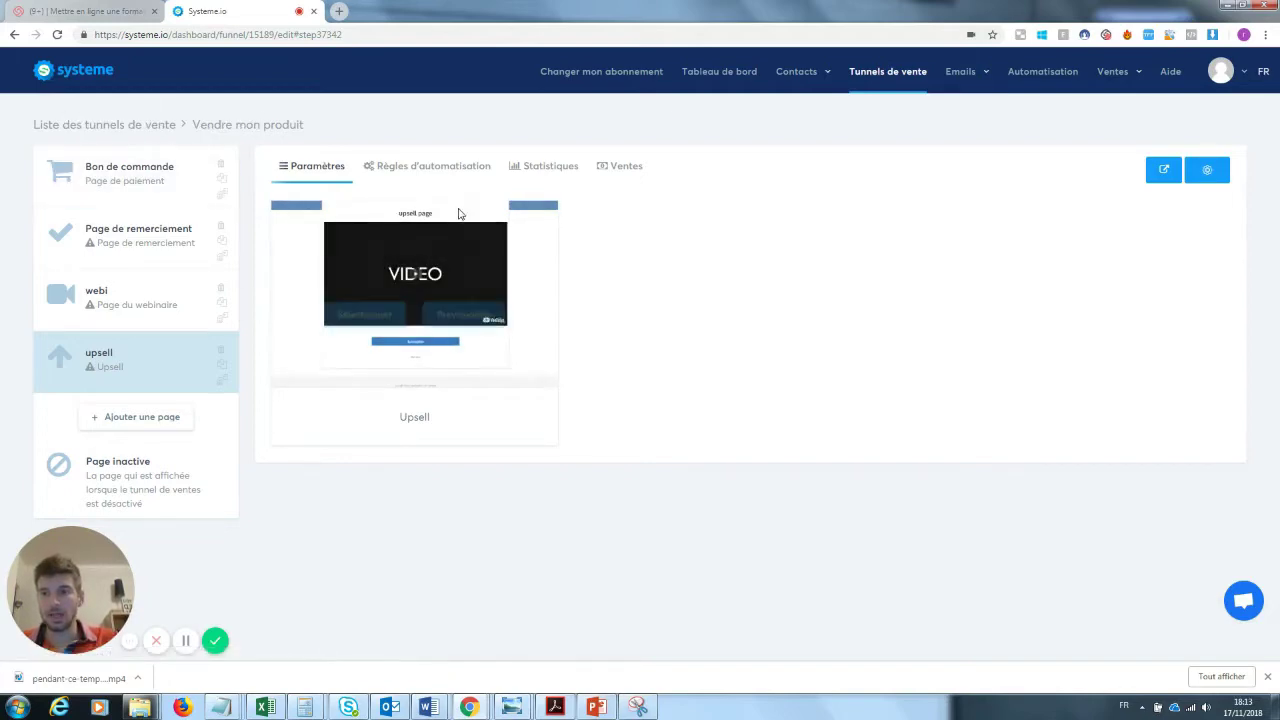
Step: Open the Bon de commande page in the page editor and look through its sections and order form
left_click(142, 175)
left_click(1189, 299)
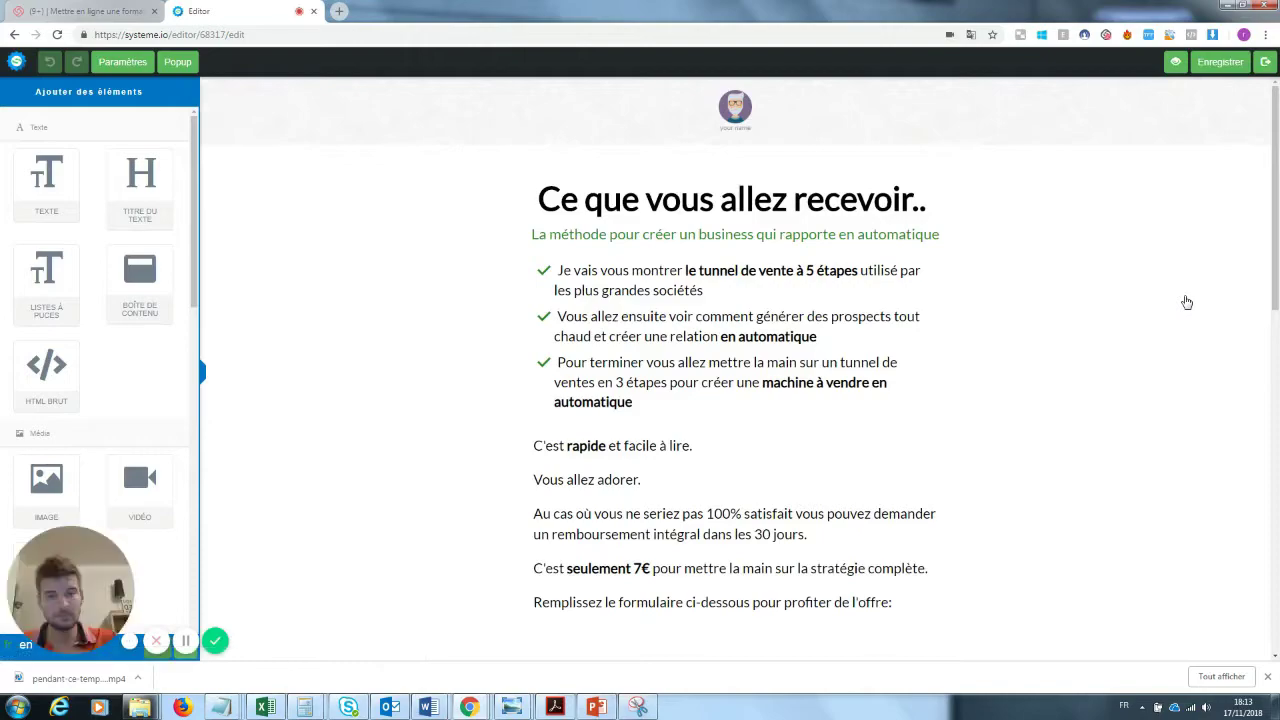
left_click_drag(1273, 163, 1273, 378)
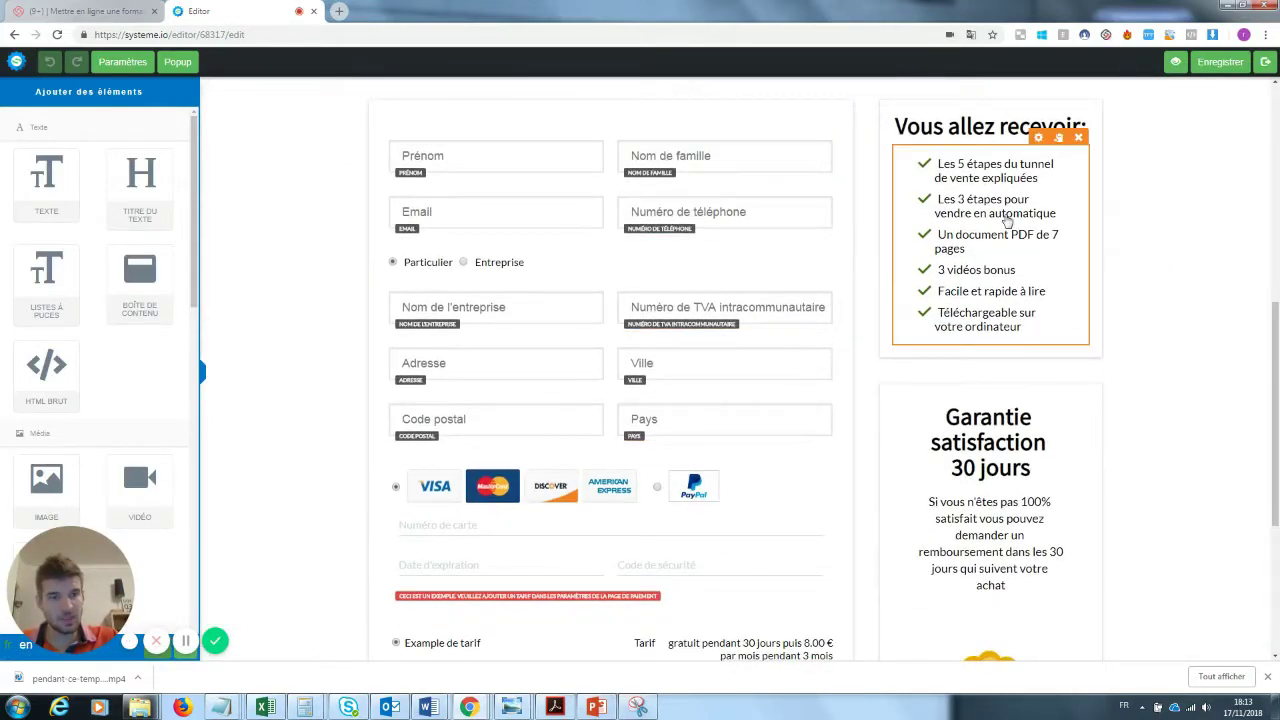
left_click_drag(1275, 363, 1276, 138)
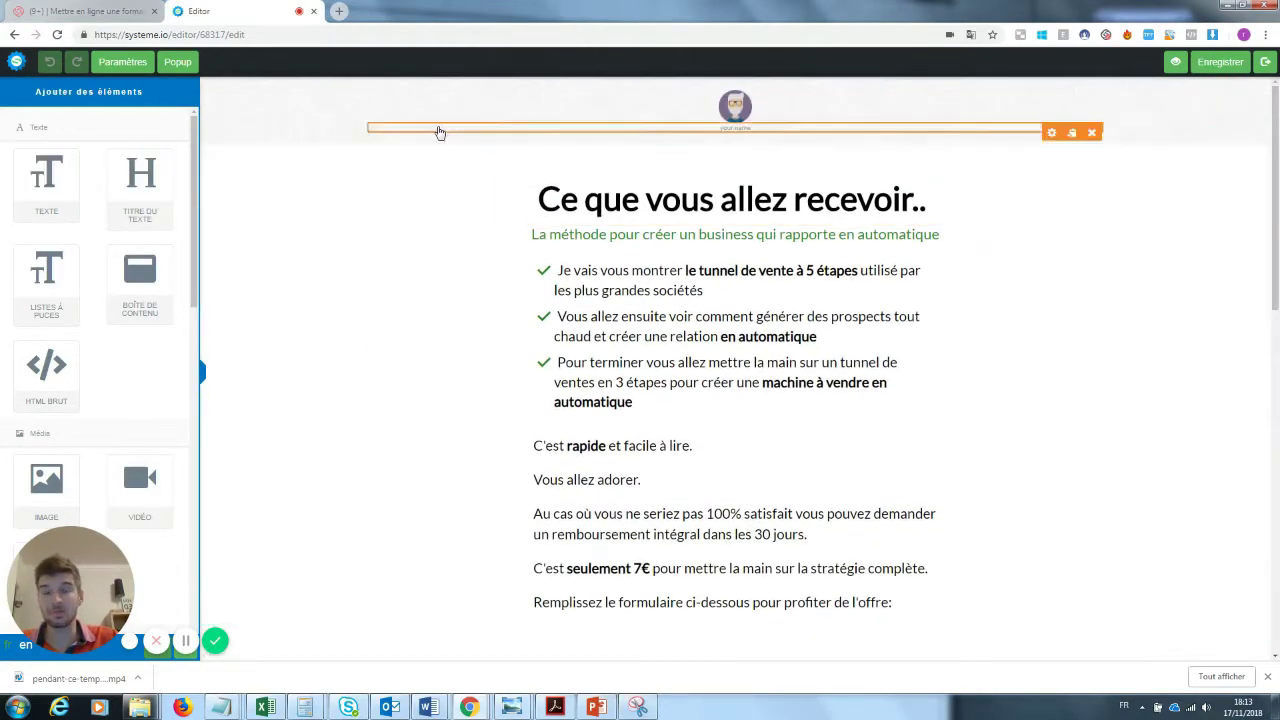
Step: Replace the header's man.png image with the Instagram icon from the image library
left_click(748, 114)
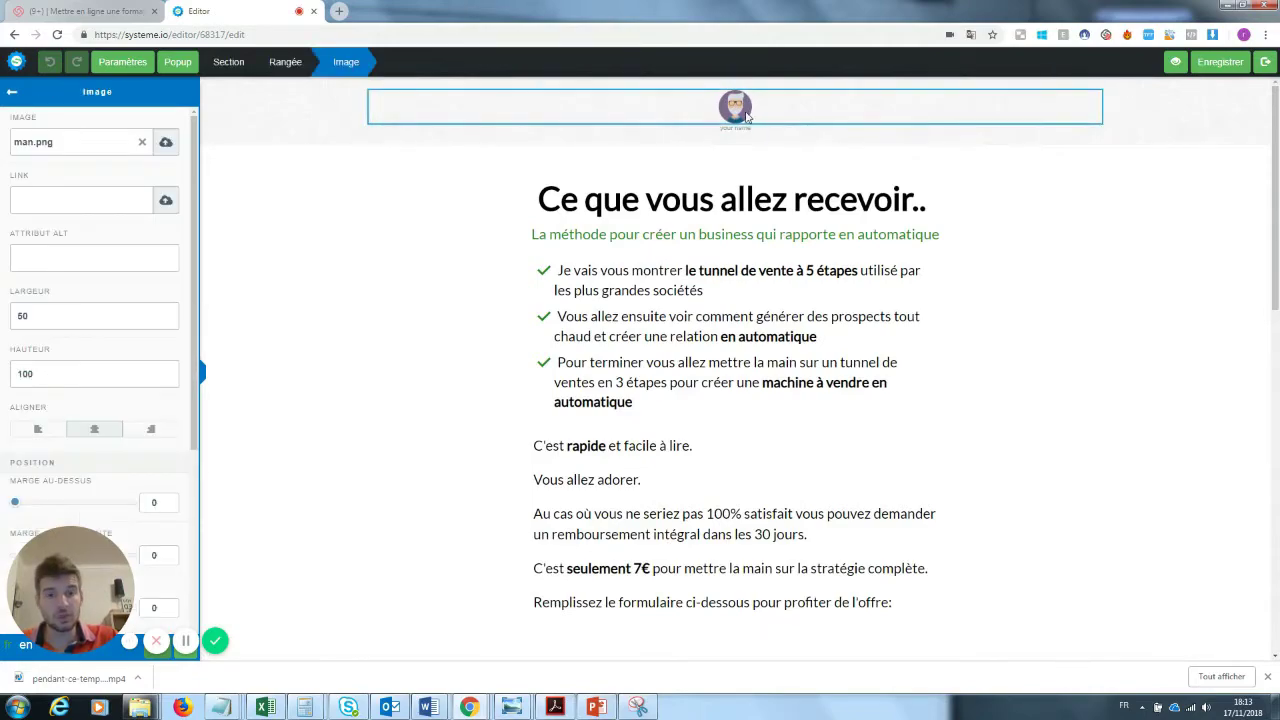
left_click(766, 270)
left_click(741, 117)
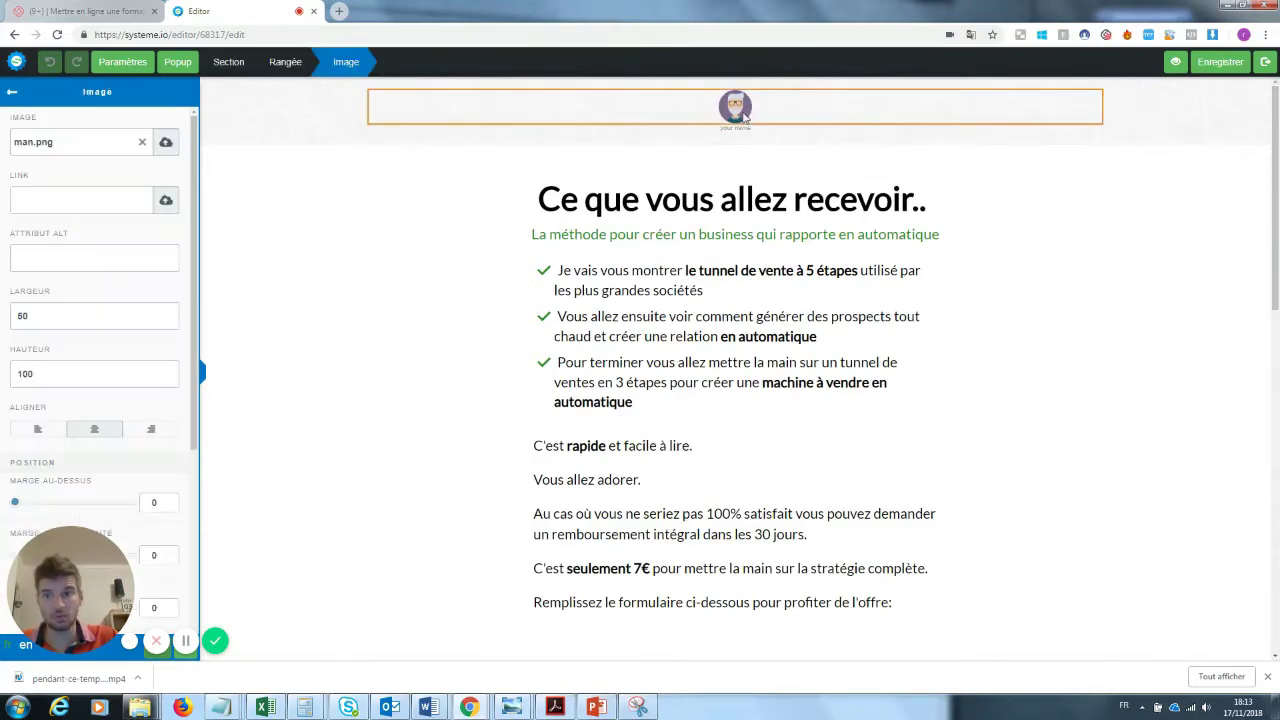
left_click(143, 145)
left_click(163, 145)
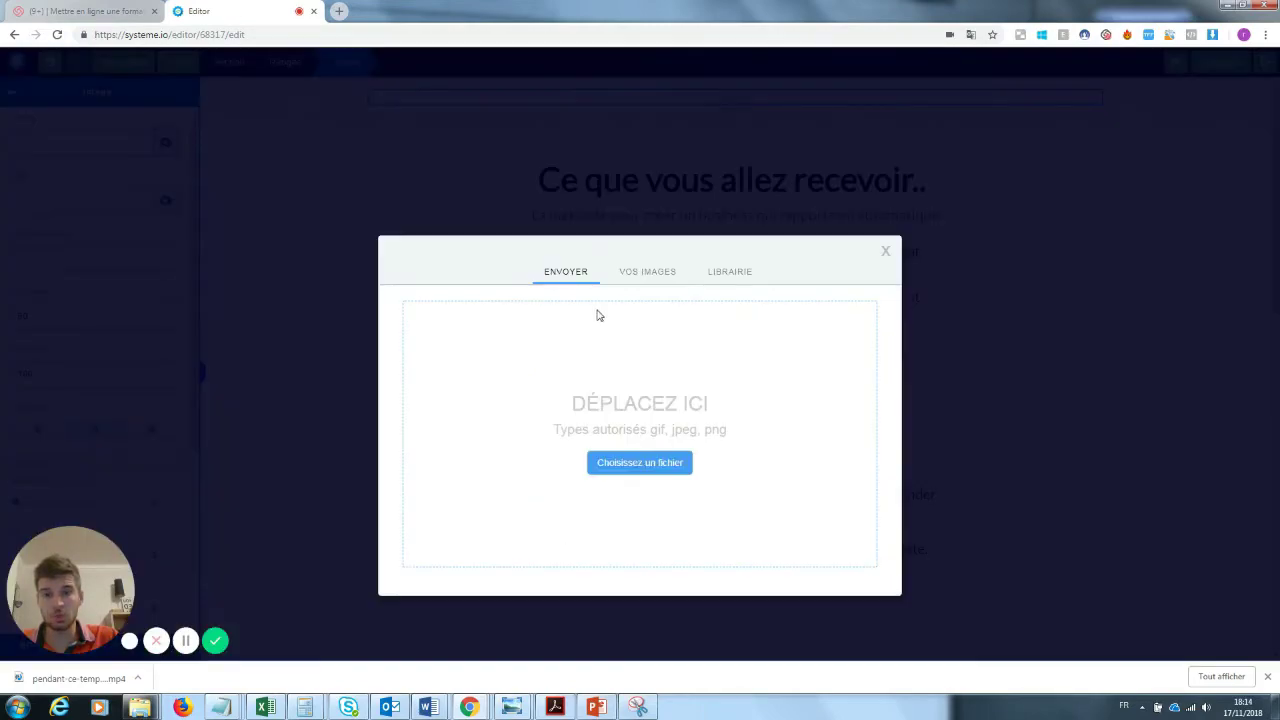
left_click(647, 273)
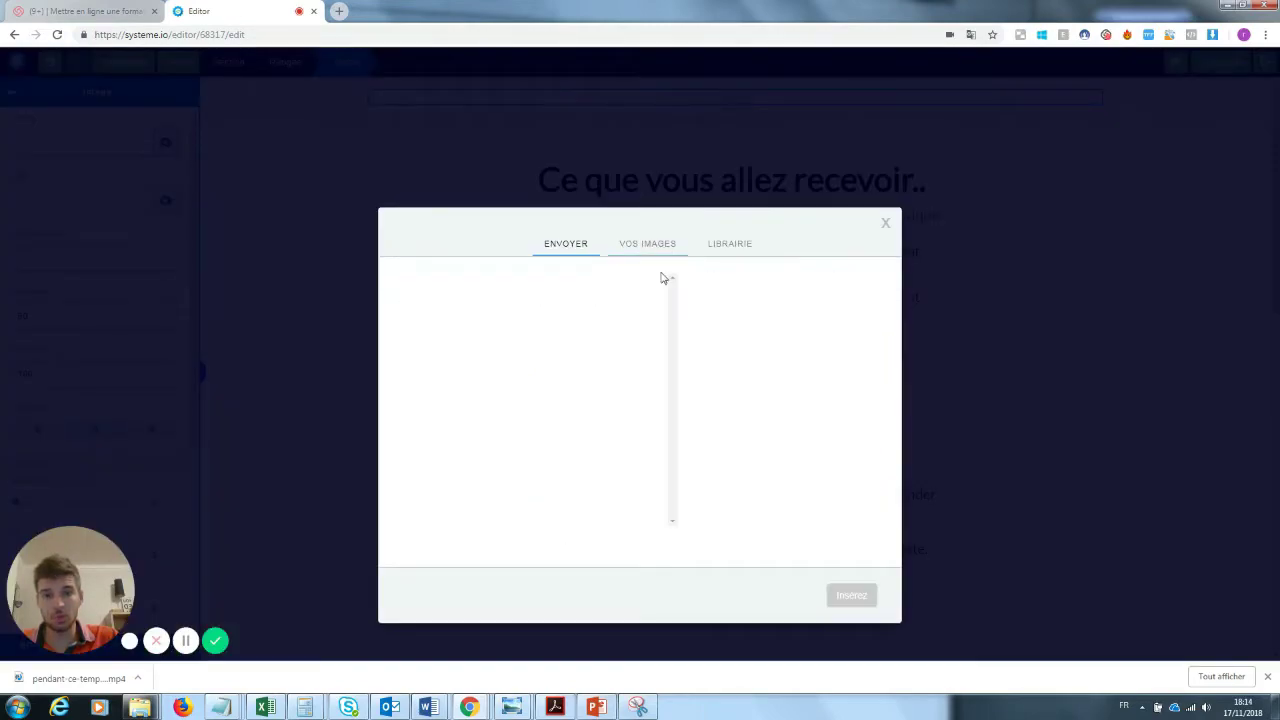
left_click(733, 249)
scroll(673, 400, "down", 2)
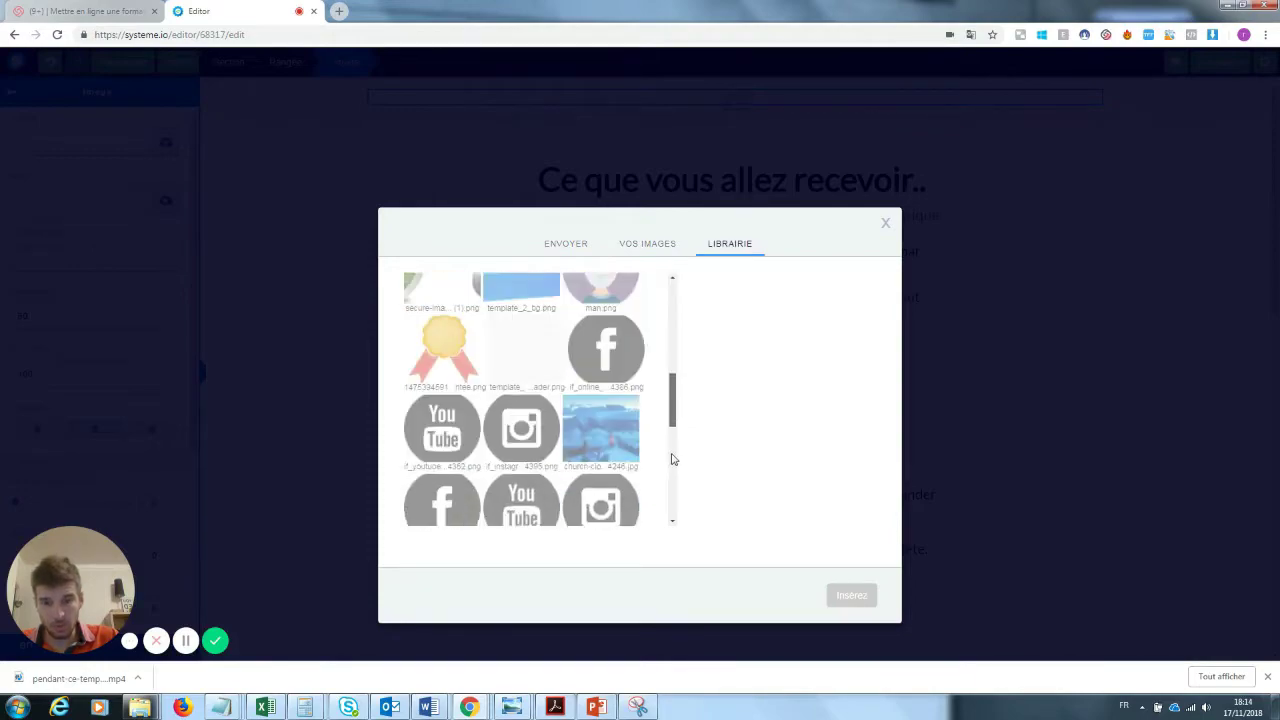
scroll(672, 465, "down", 1)
left_click(600, 415)
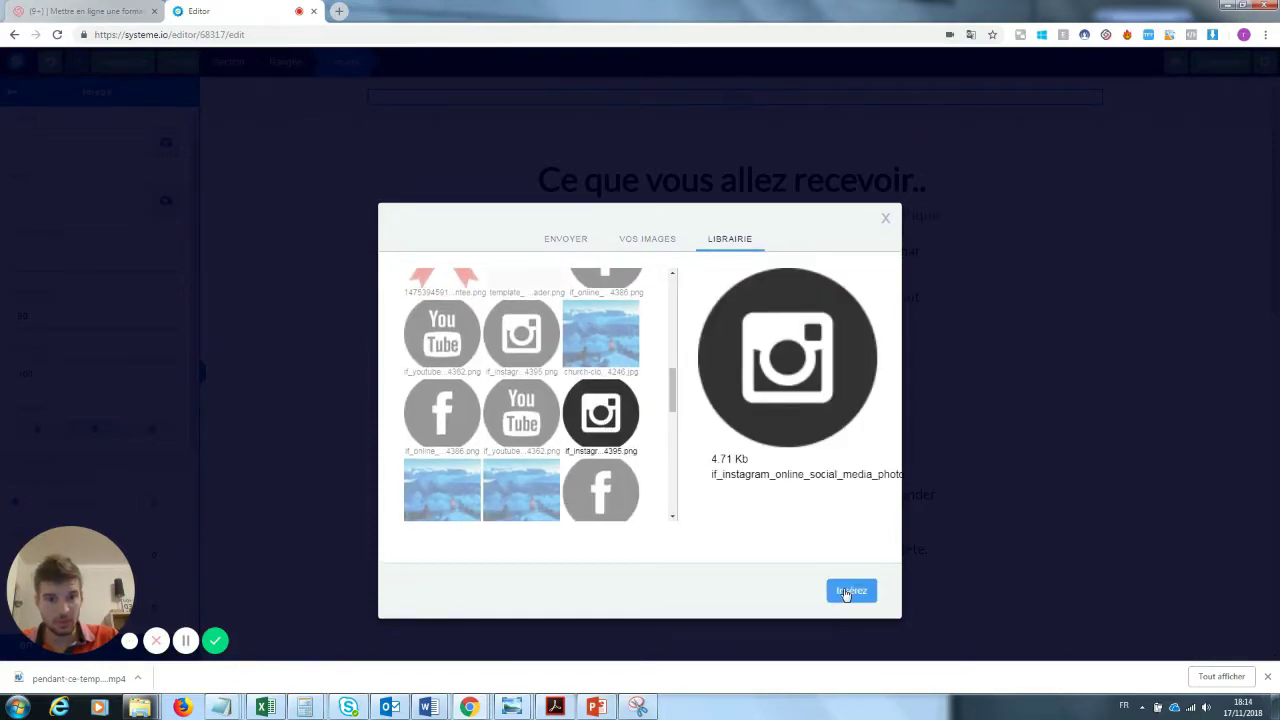
left_click(849, 591)
Step: Change the small caption below the header icon to "Insta killer"
left_click(1042, 186)
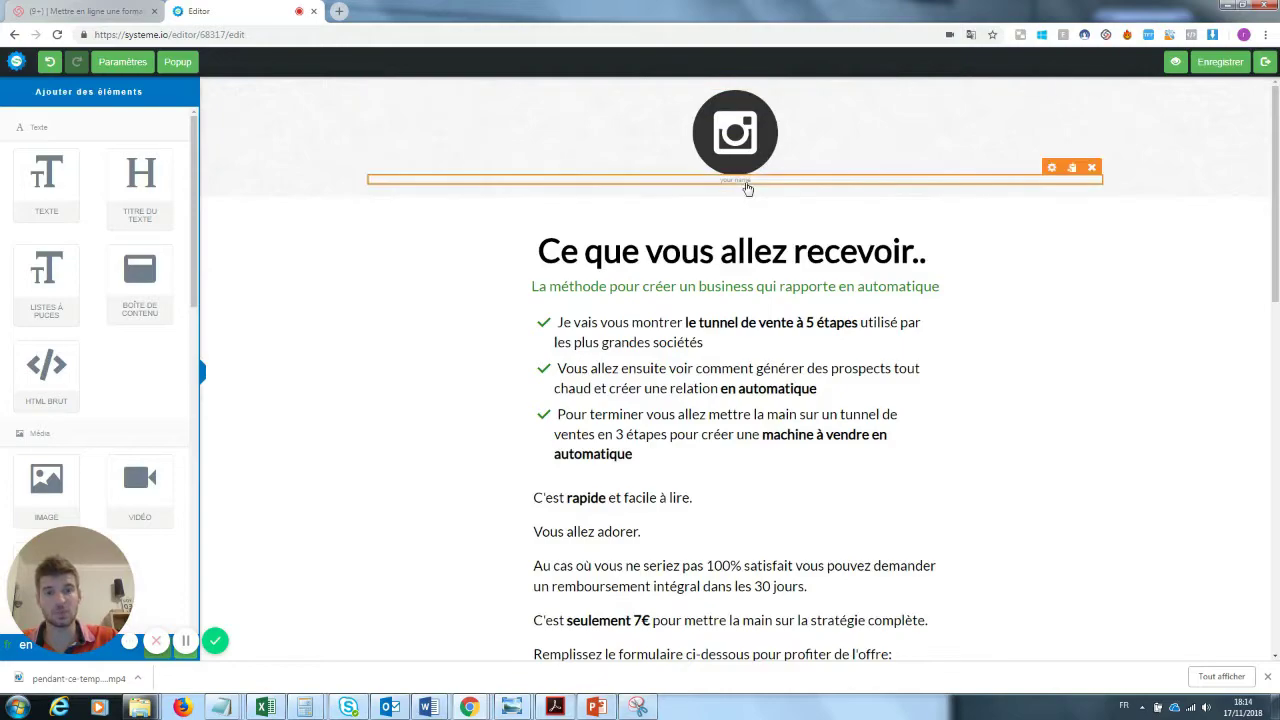
left_click(748, 187)
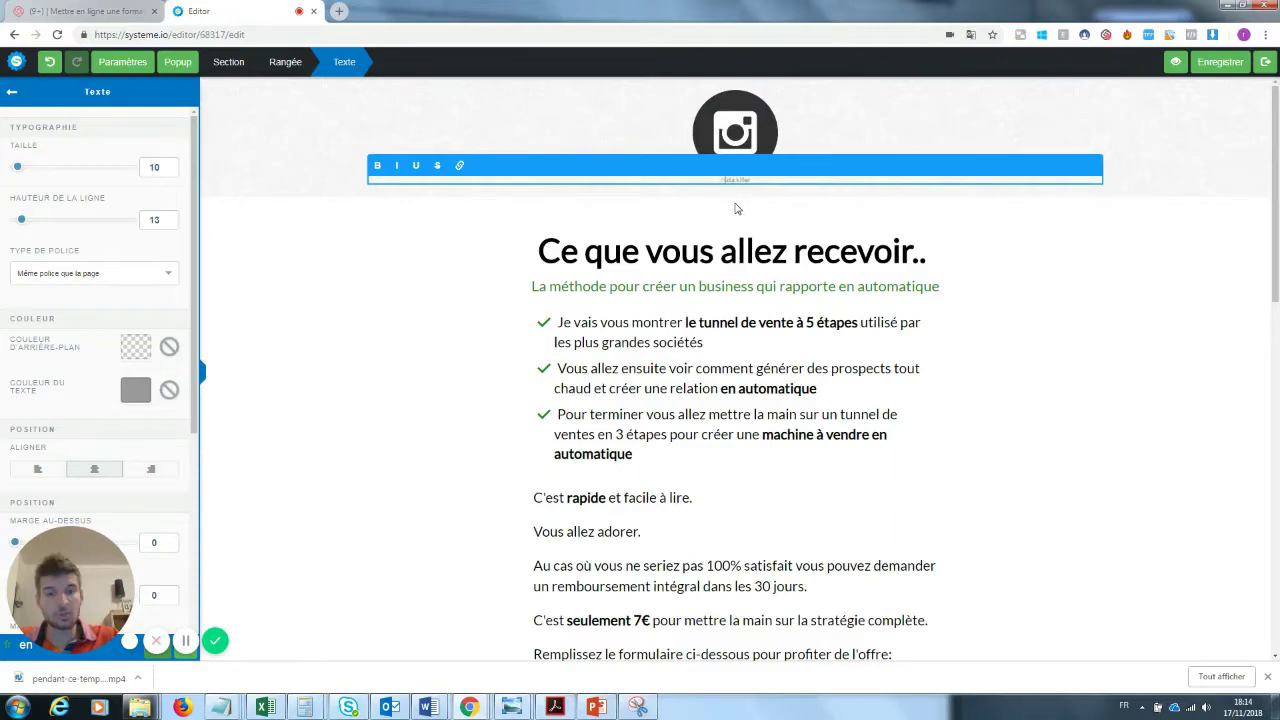
left_click(1116, 338)
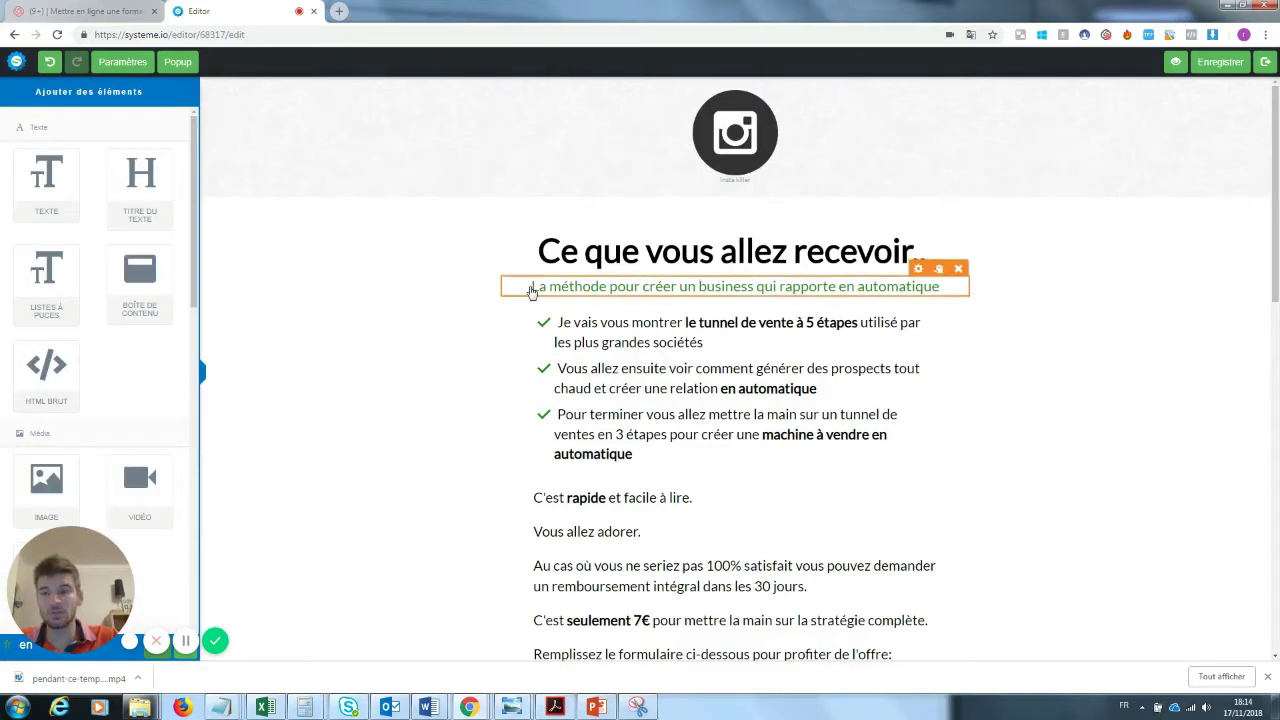
Step: Insert a text element above the heading "Ce que vous allez recevoir.." and a row of three equal columns below that text
mouse_move(192, 245)
left_mouse_down()
mouse_move(177, 397)
mouse_move(213, 390)
mouse_move(211, 229)
left_mouse_up()
double_click(177, 397)
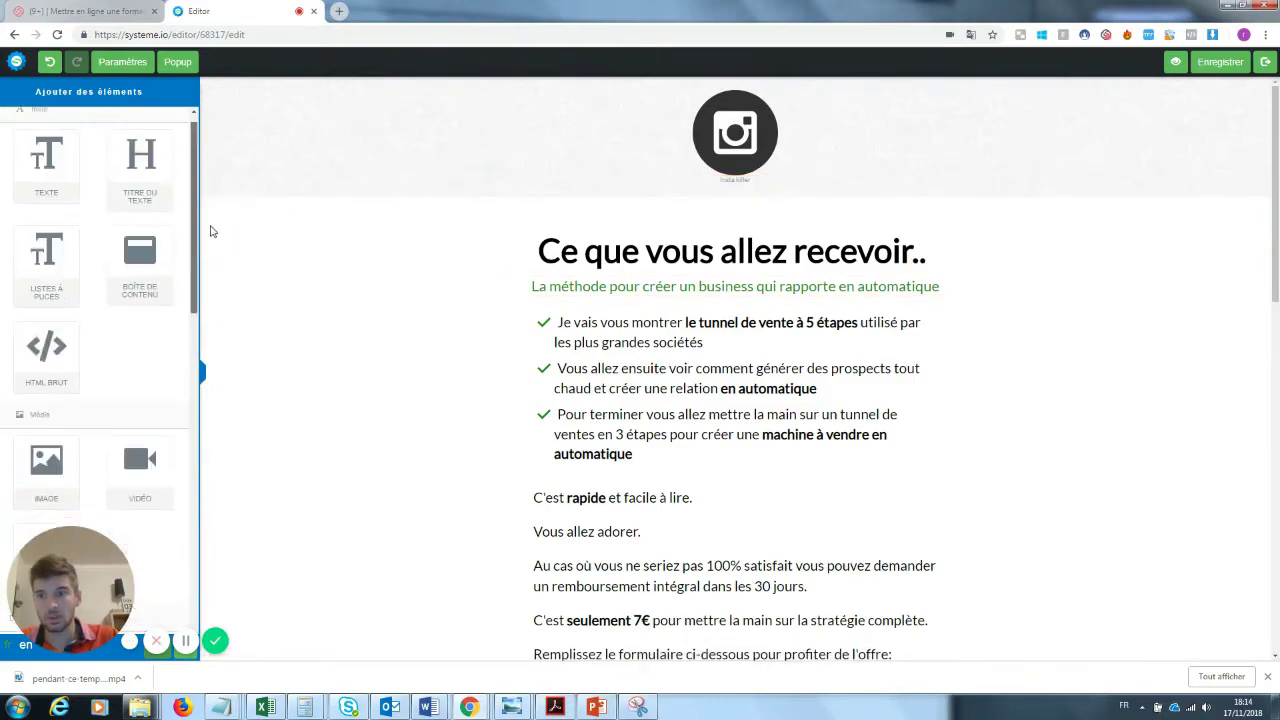
left_click_drag(46, 185, 666, 206)
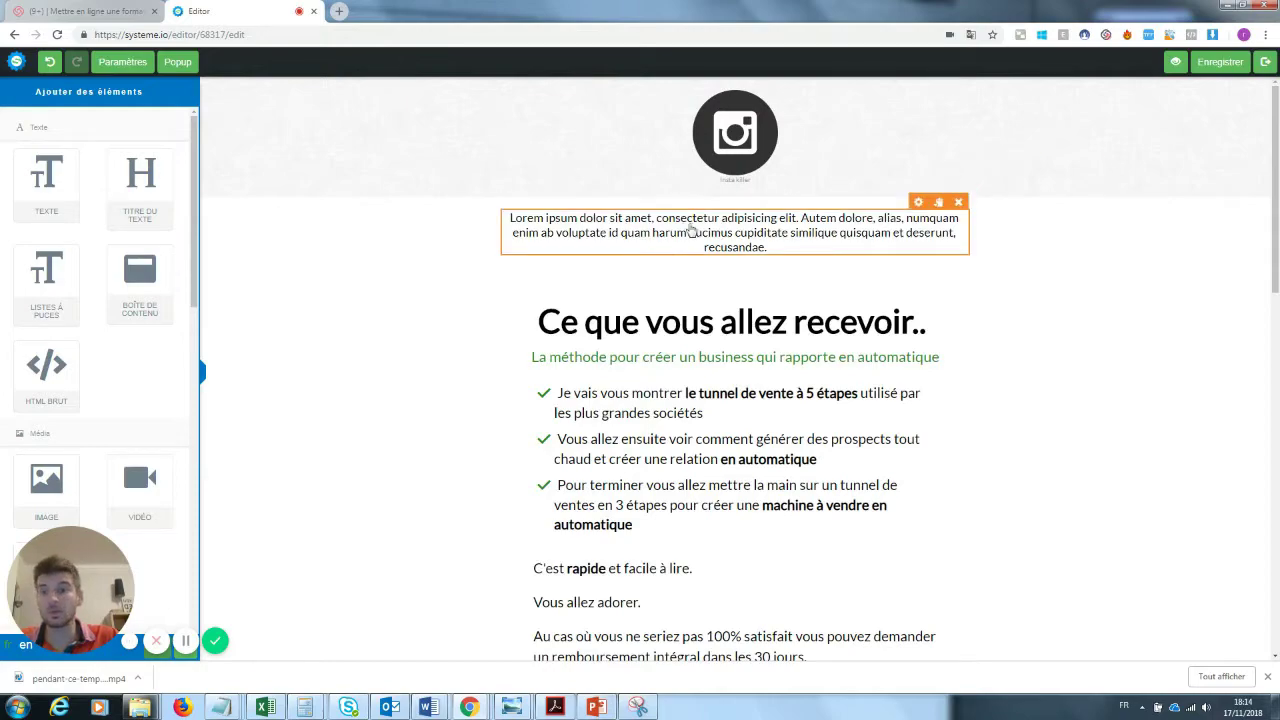
left_click_drag(196, 272, 197, 394)
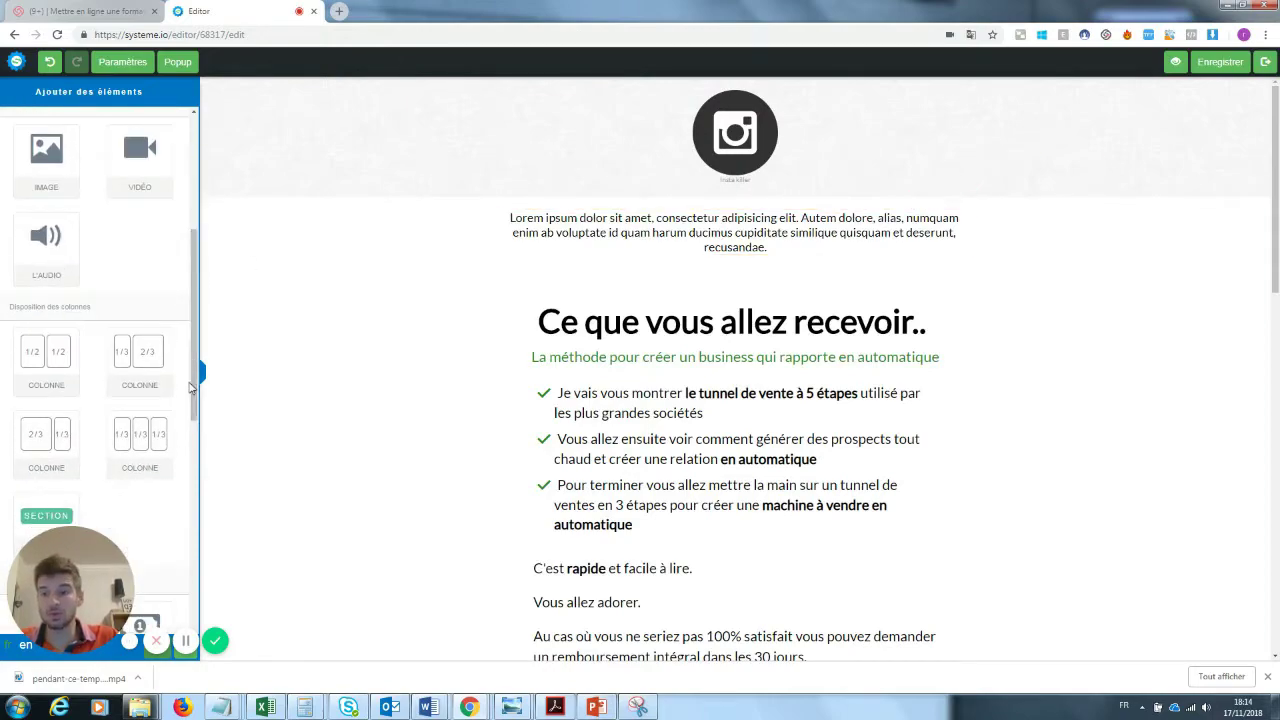
left_click_drag(123, 439, 580, 279)
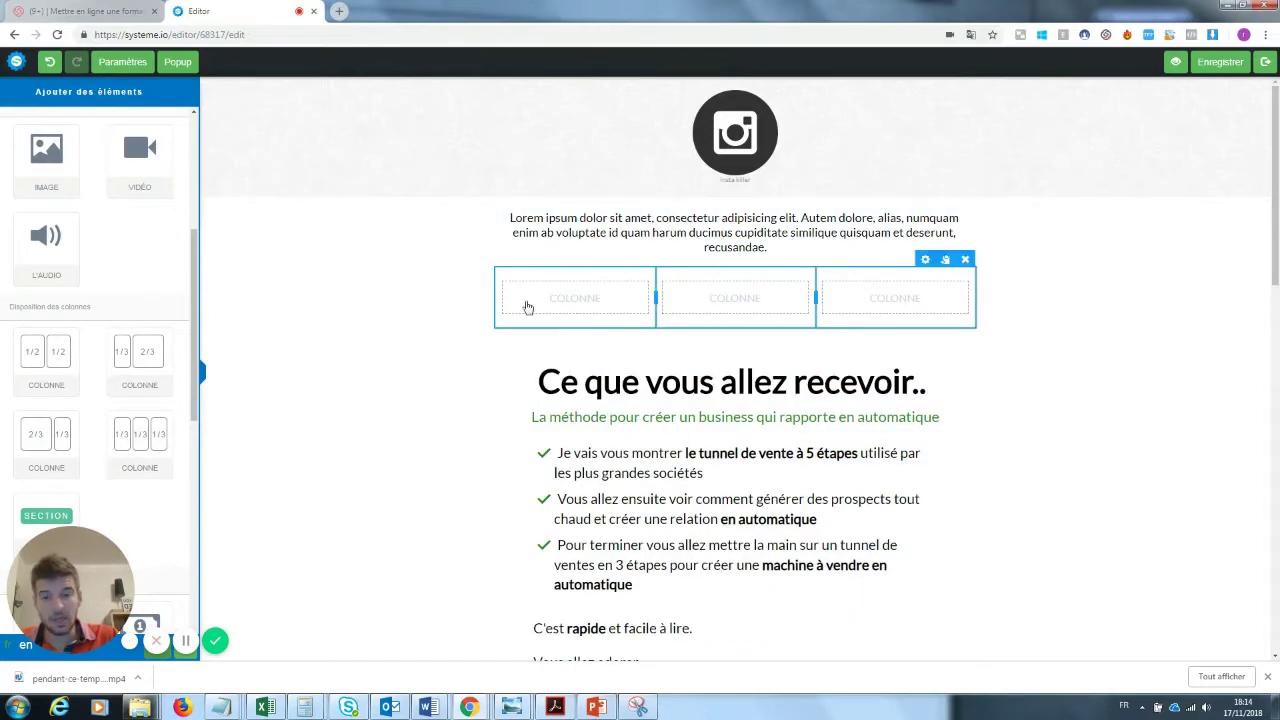
Step: Add a bulleted list to the first column and replace its items with the single entry "Hello"
scroll(60, 220, "up", 3)
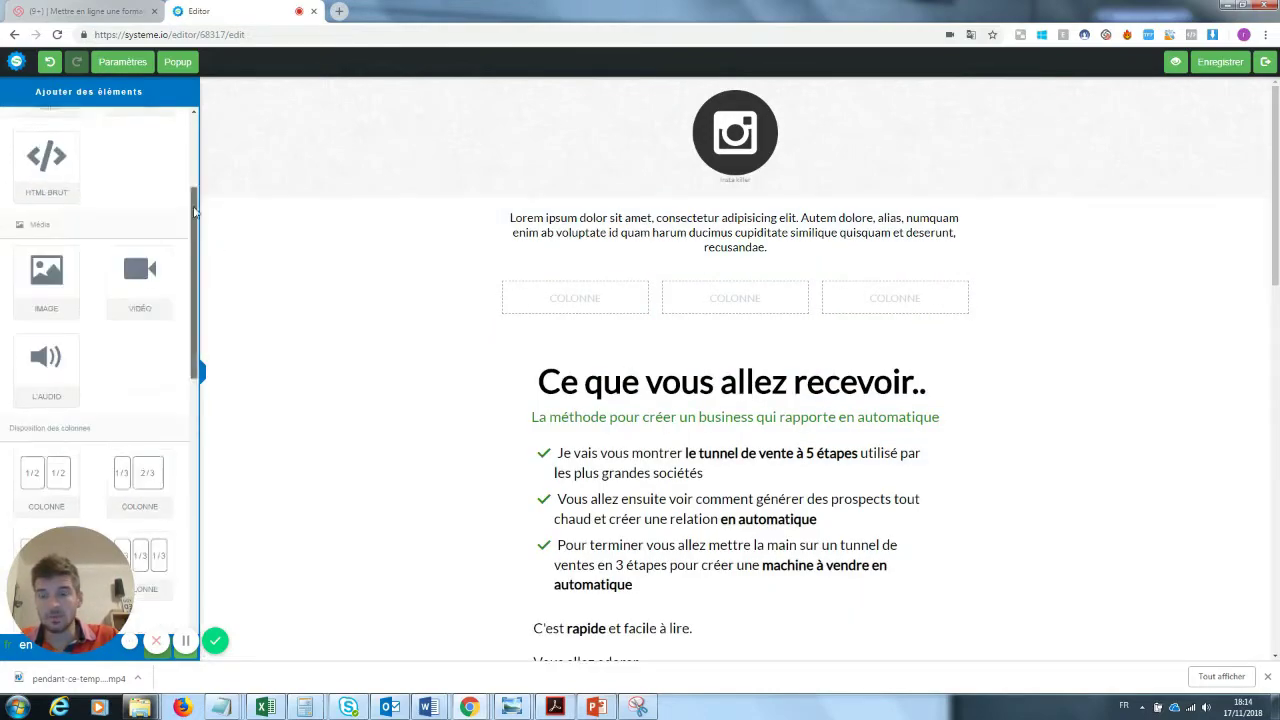
left_click_drag(46, 170, 606, 296)
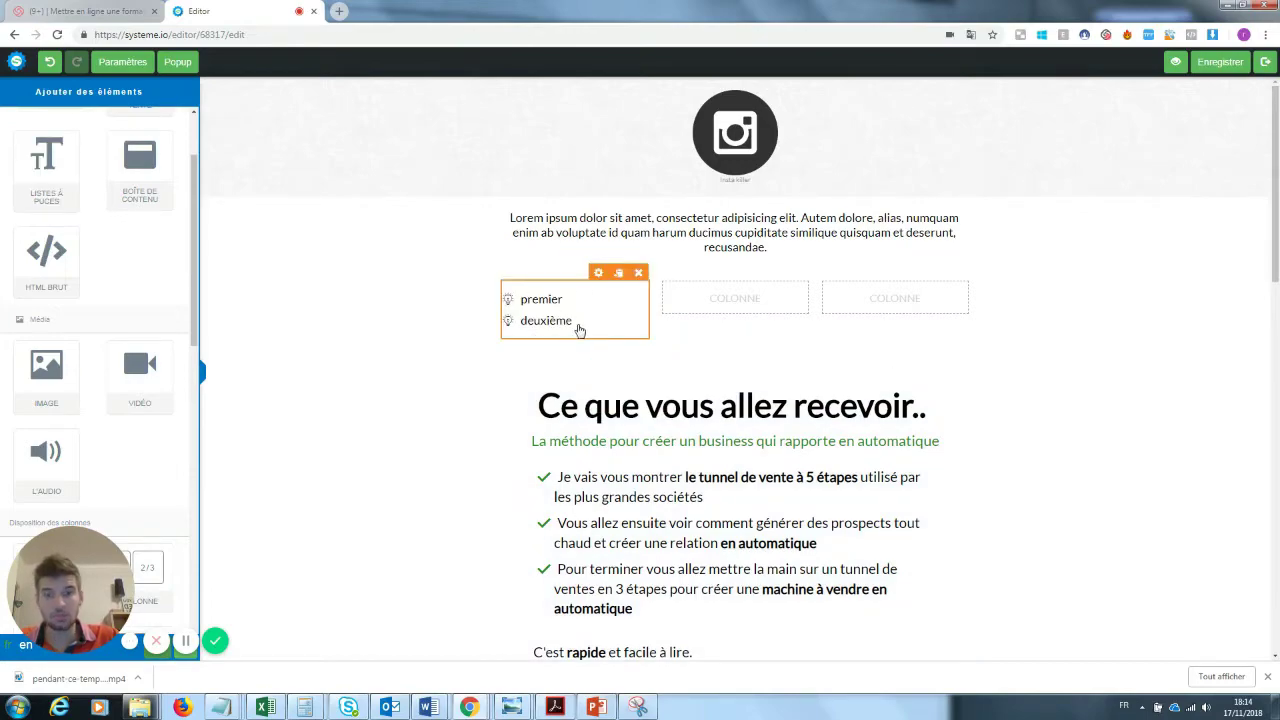
left_click(580, 332)
left_click_drag(582, 322, 507, 298)
type("Hello")
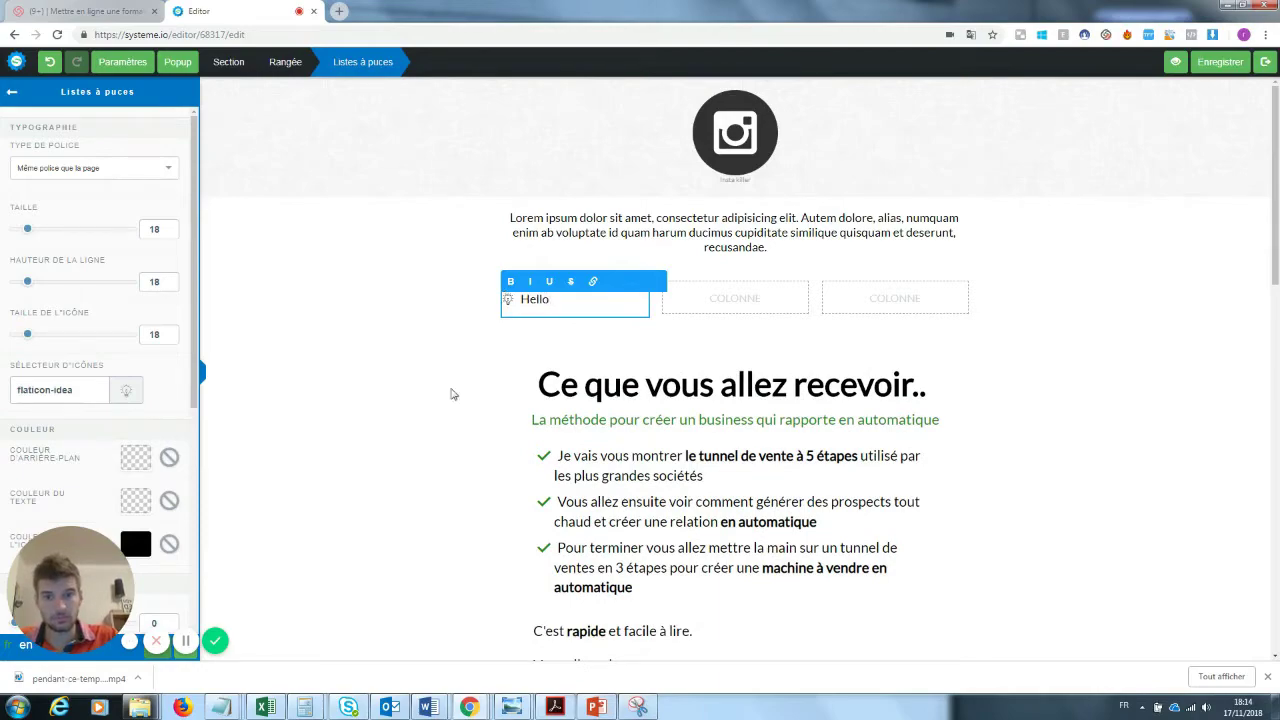
left_click(442, 425)
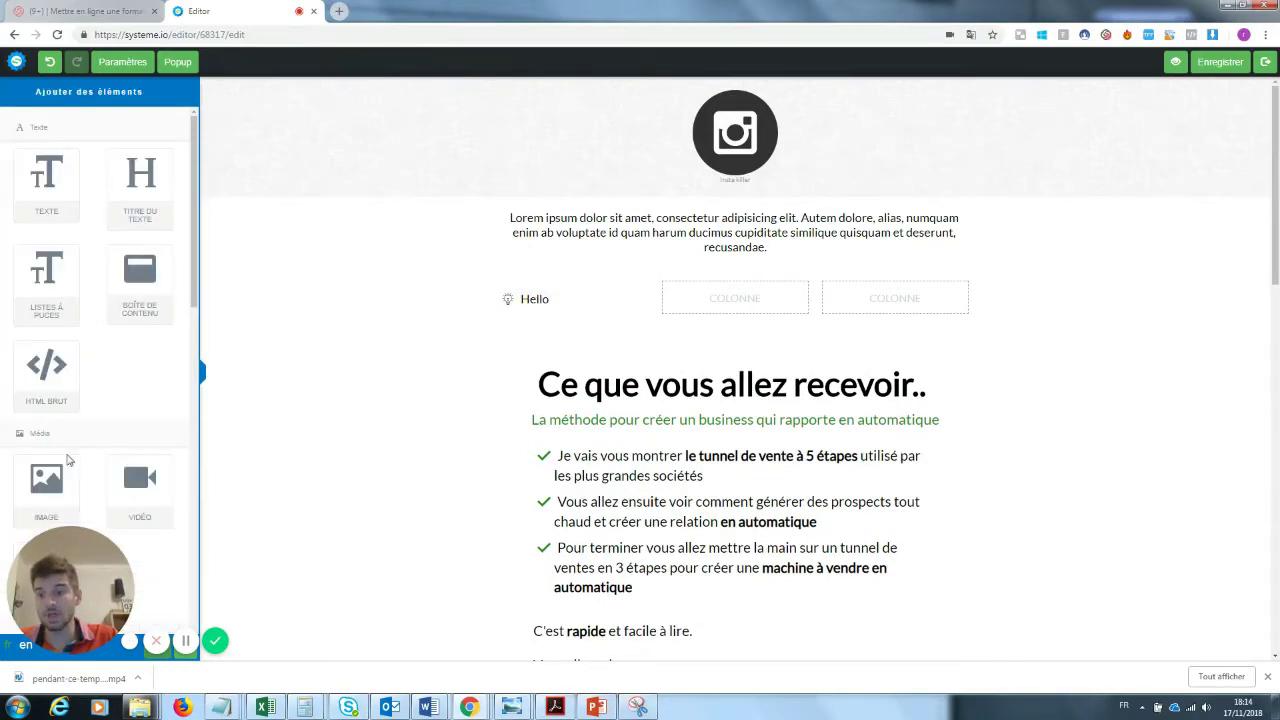
Step: Insert a right-aligned image element between the text and the column row, and another image element in the middle column
left_click_drag(69, 460, 646, 263)
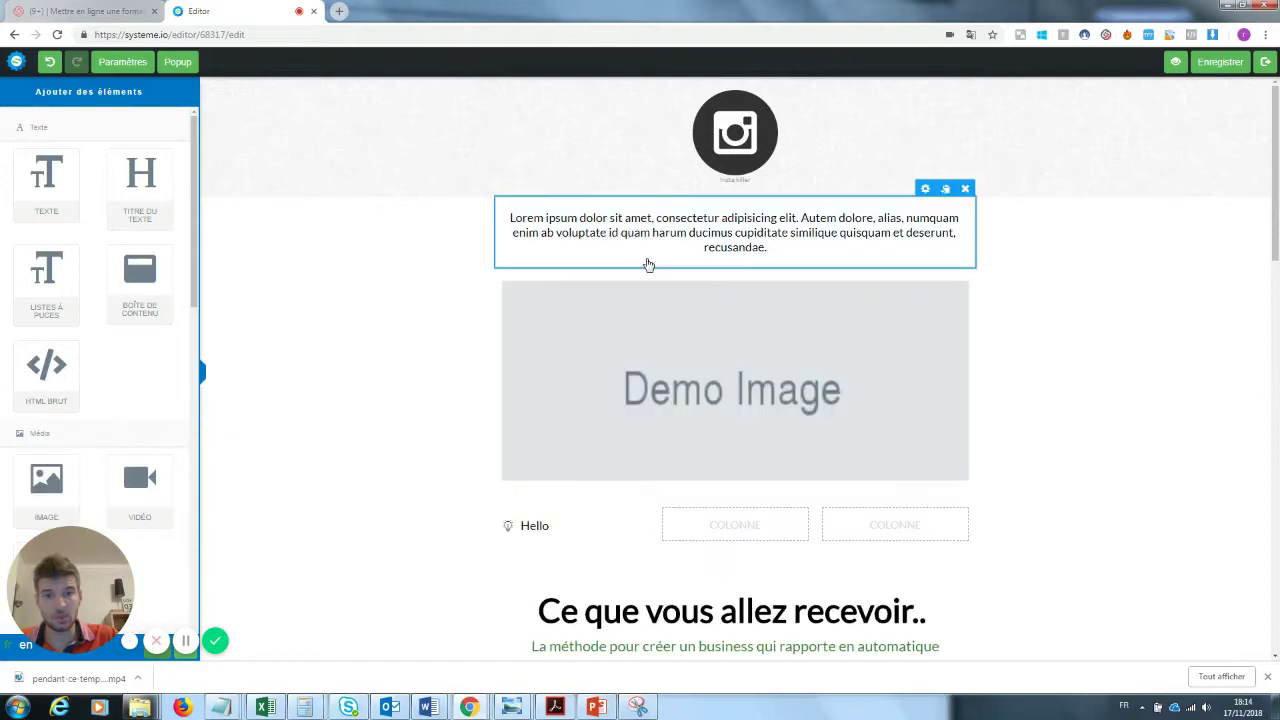
left_click(743, 434)
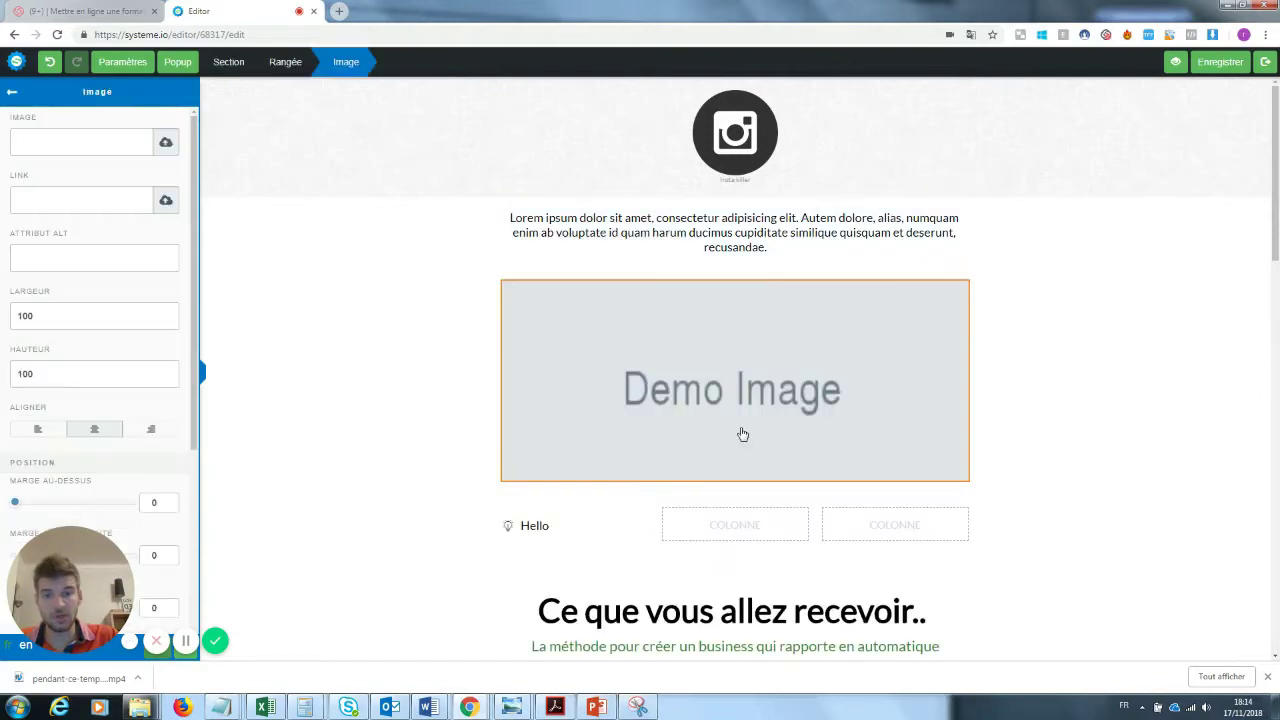
left_click(42, 436)
left_click(154, 438)
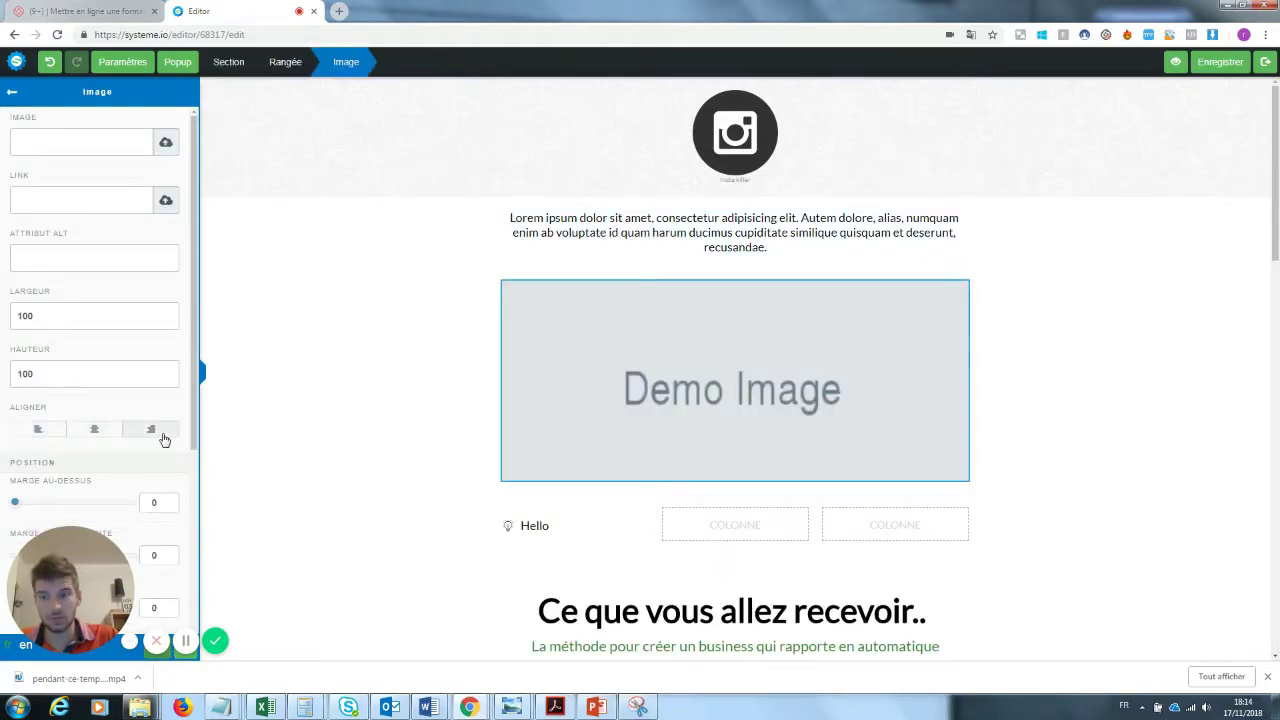
left_click(667, 492)
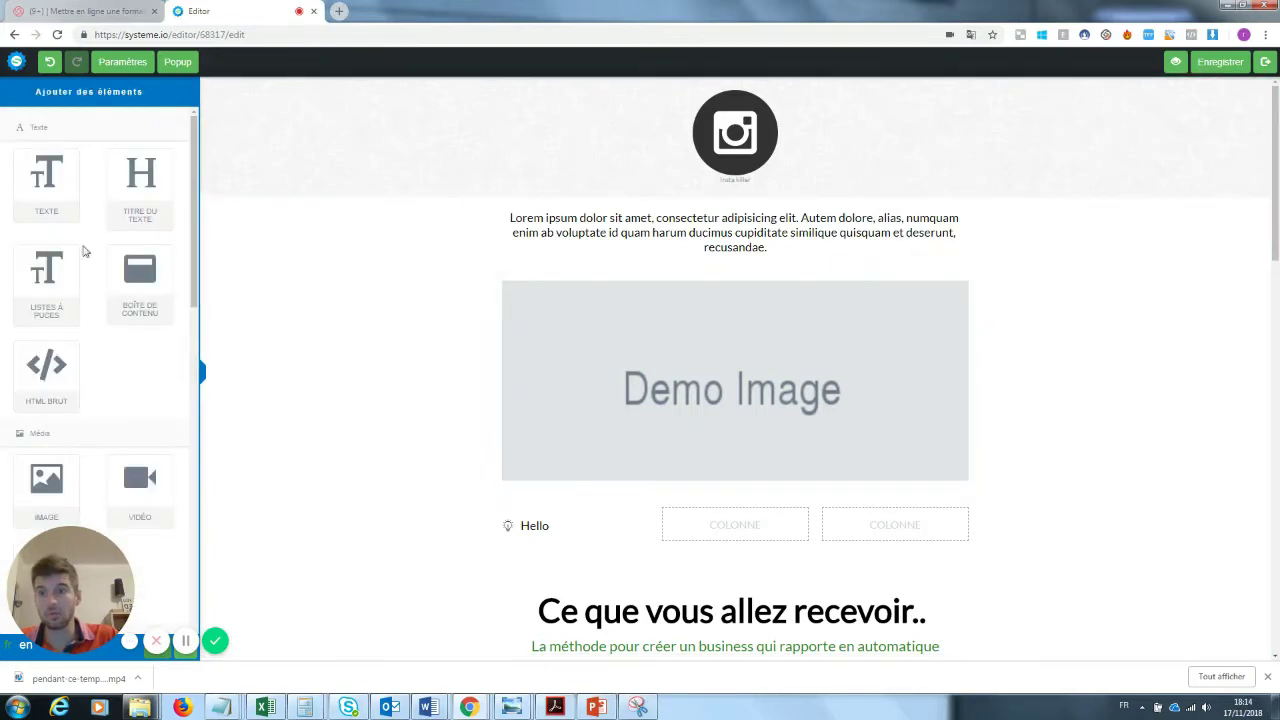
left_click_drag(46, 480, 720, 532)
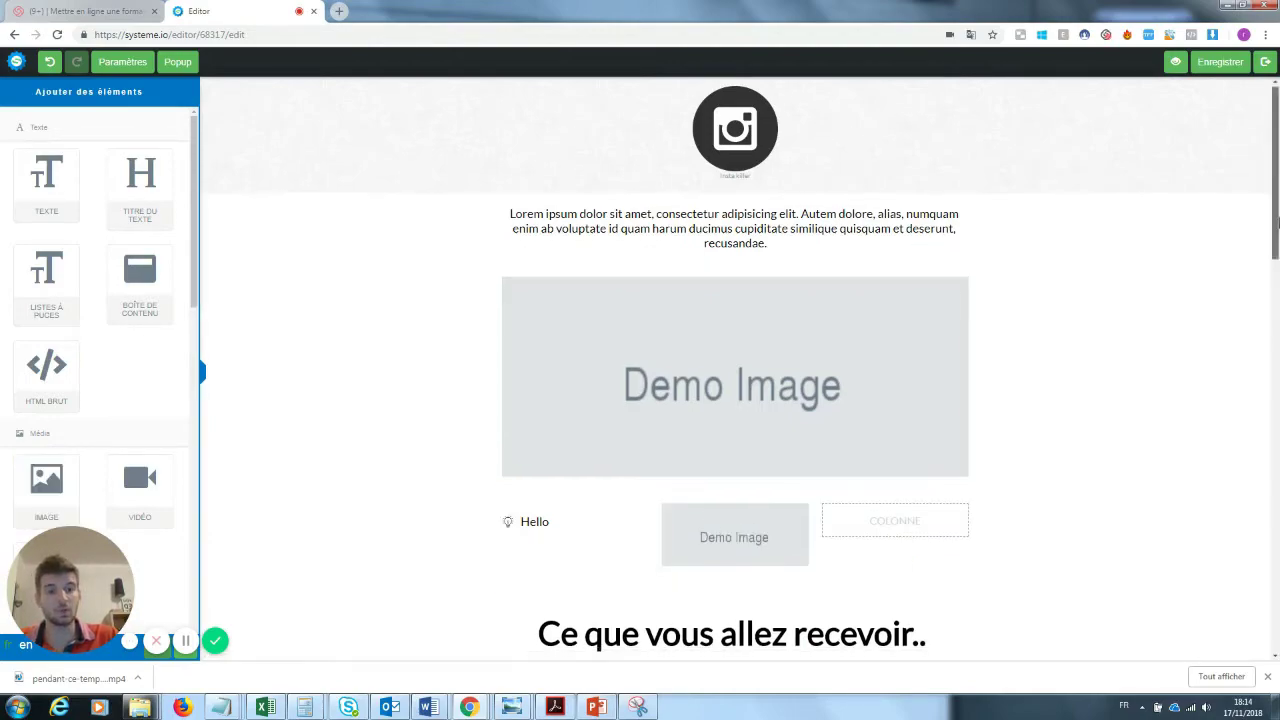
Step: Review the edited order page from the header to the customer and payment form, and exit the editor
scroll(1185, 360, "down", 2)
scroll(1275, 305, "down", 1)
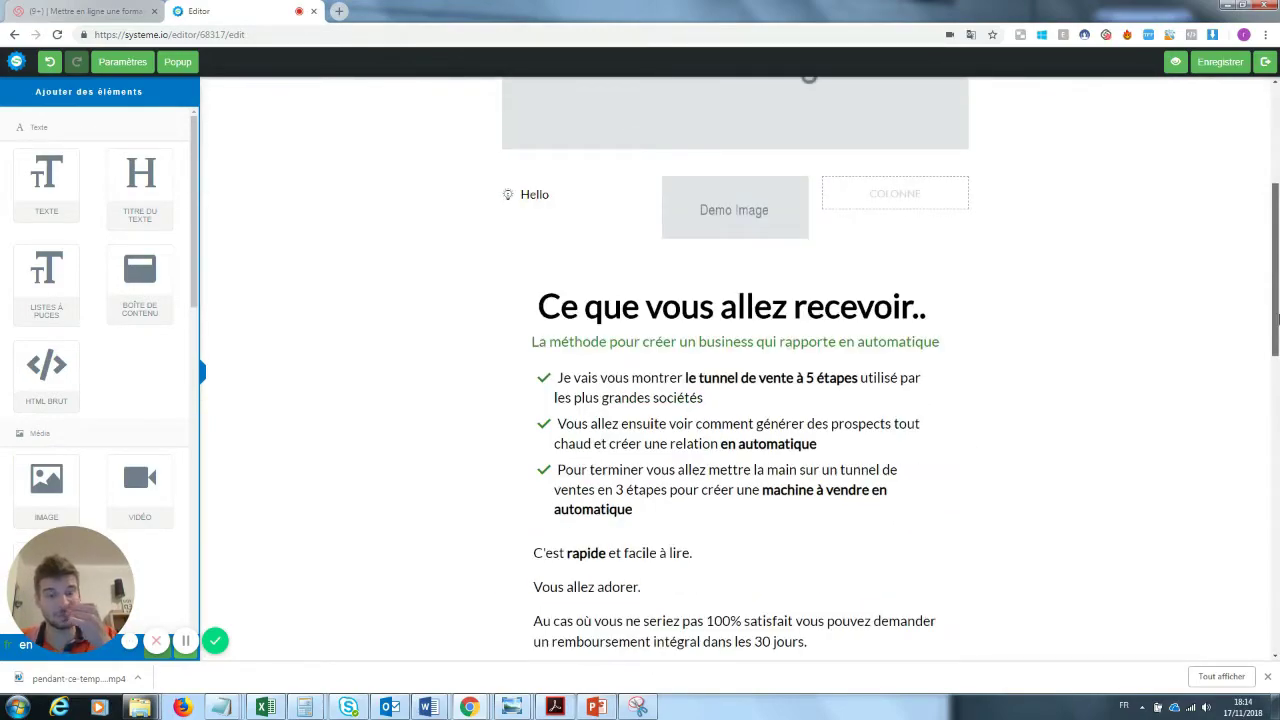
scroll(1277, 318, "down", 1)
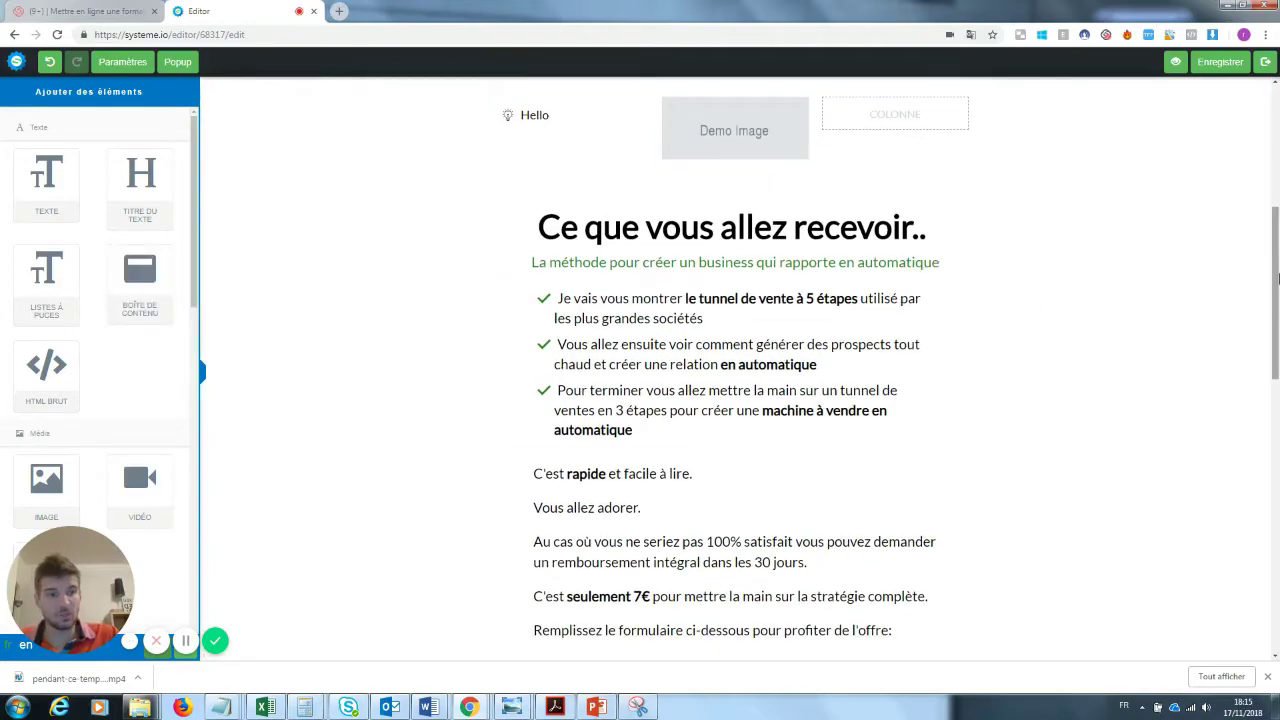
scroll(1277, 225, "up", 3)
left_click_drag(1277, 225, 1278, 162)
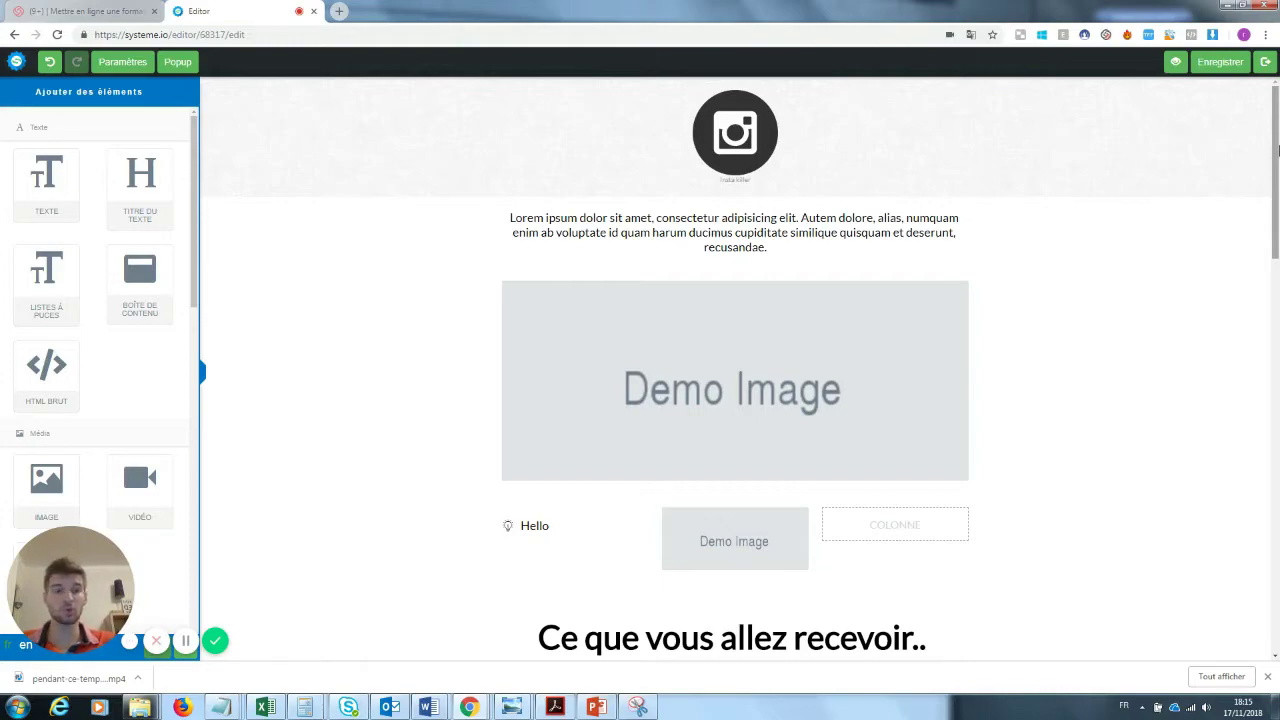
left_click_drag(1277, 148, 1277, 433)
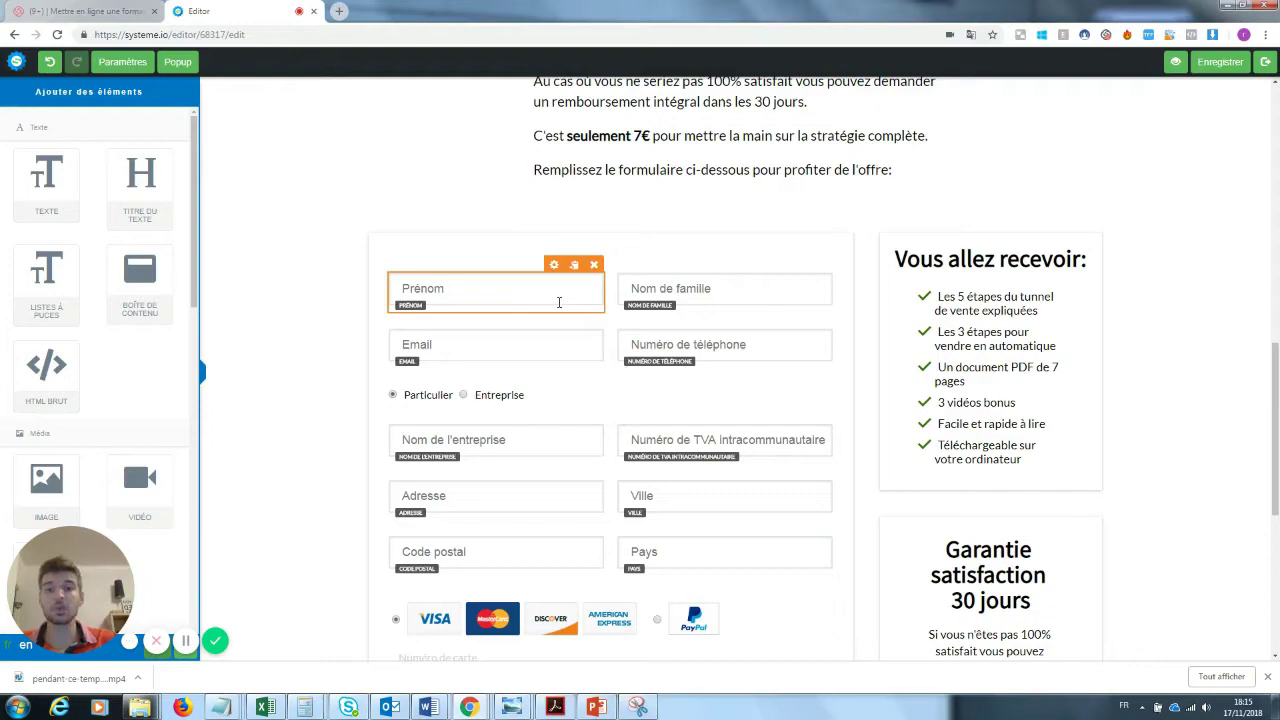
scroll(473, 271, "up", 6)
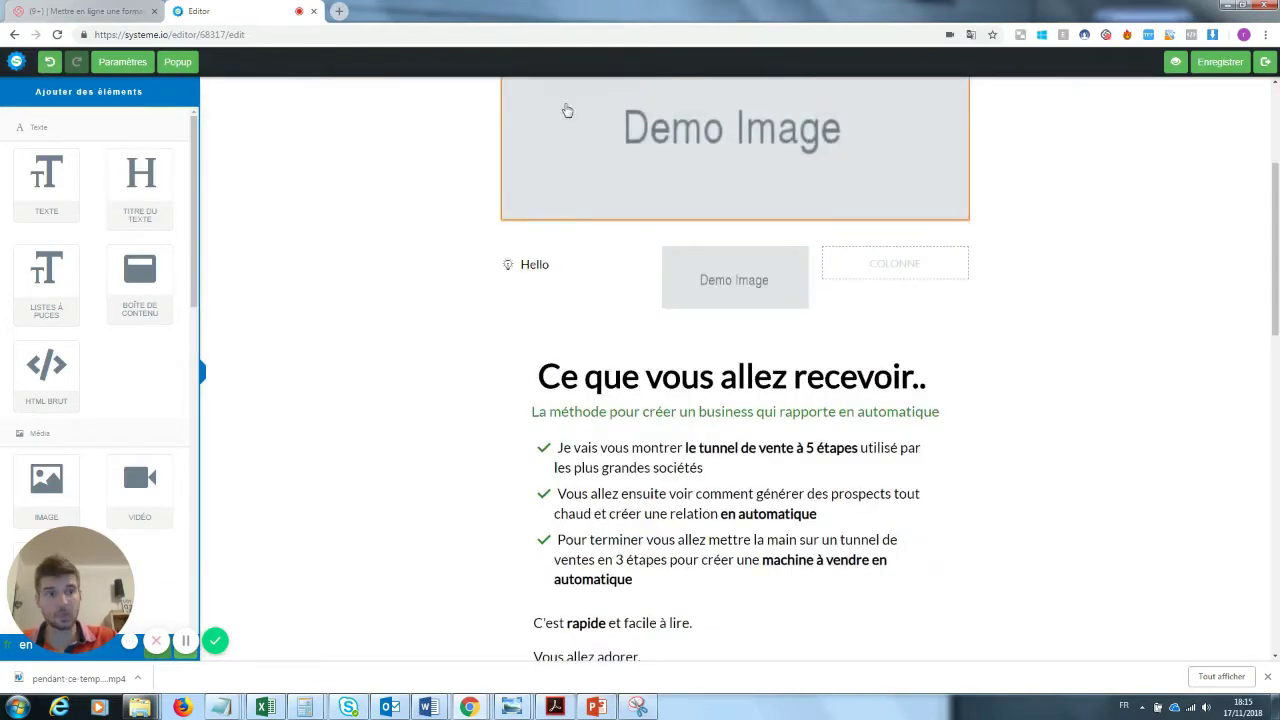
left_click(1266, 62)
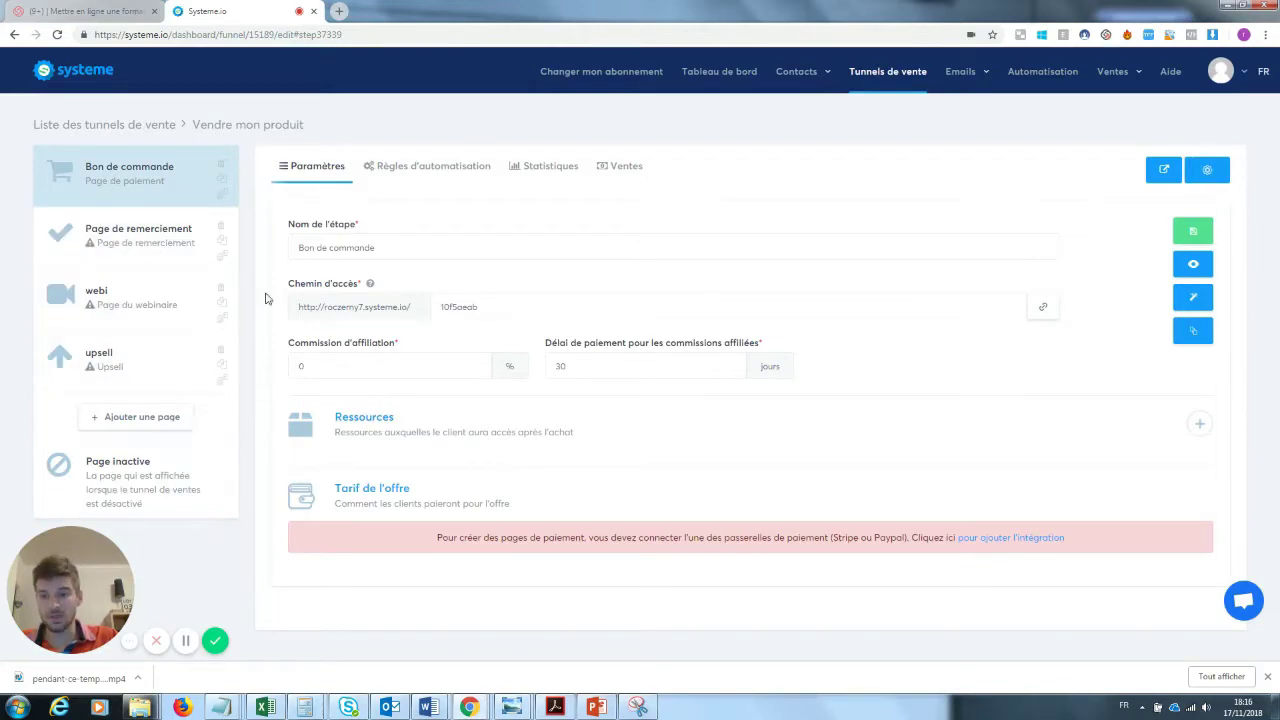
Step: Add a new funnel page named "contenu" with the type "Page de vente"
left_click(157, 427)
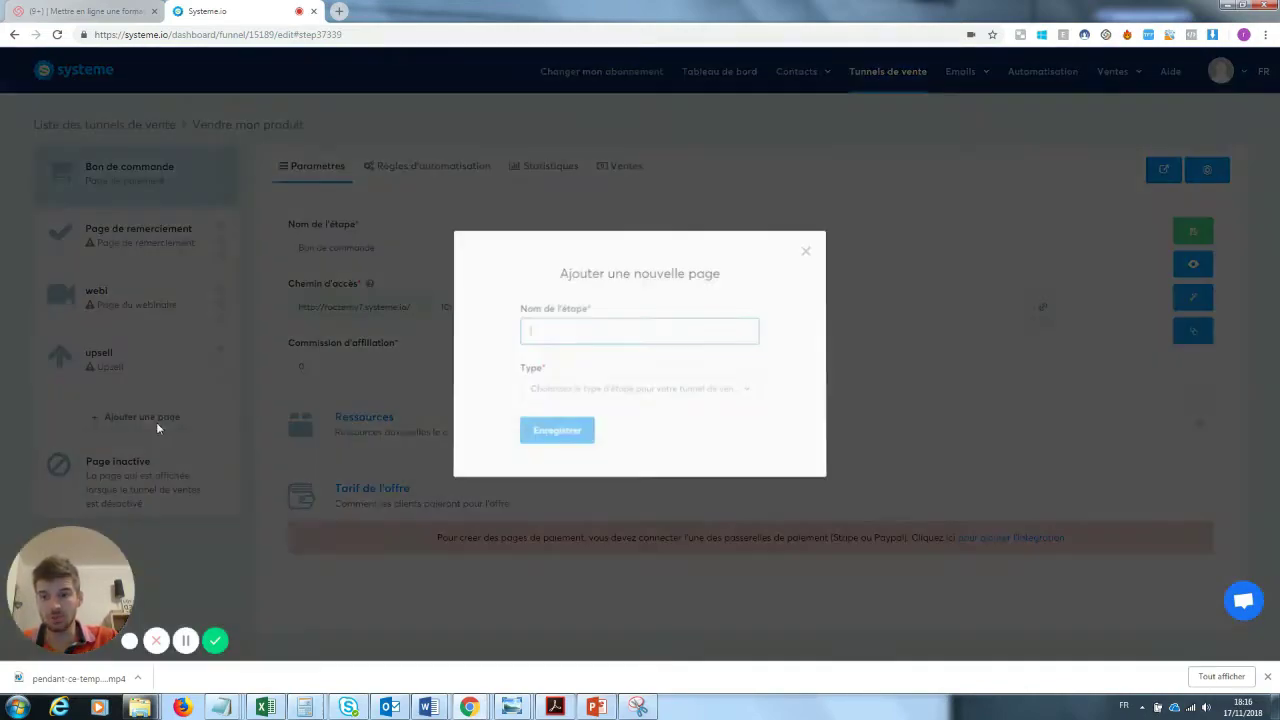
type("c")
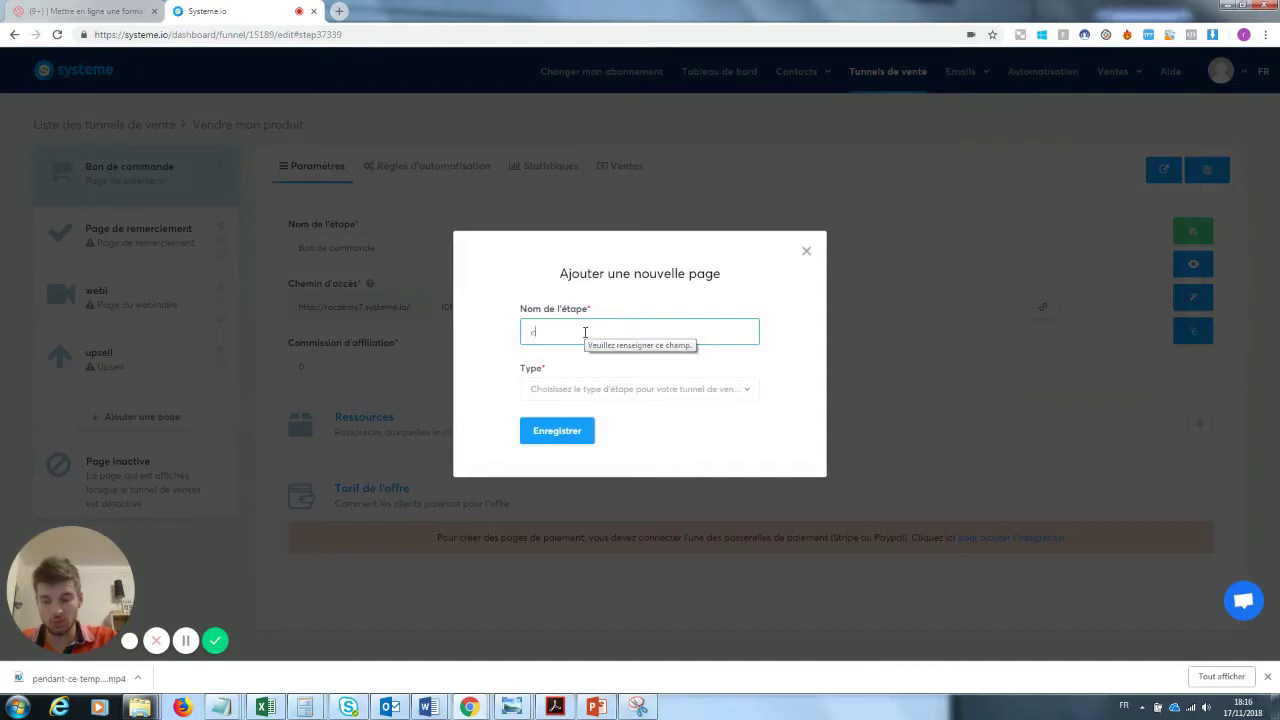
type("ontenu")
left_click(586, 389)
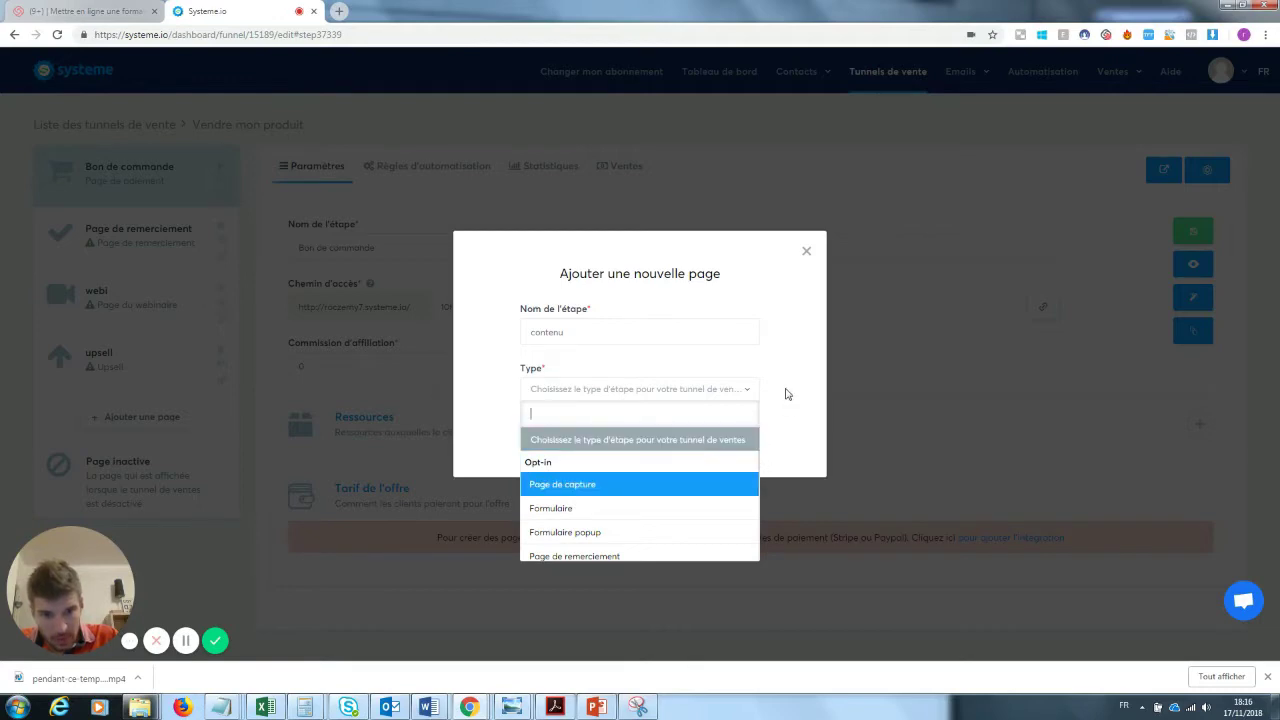
key("Down")
key("Down")
key("Down")
key("Down")
key("Down")
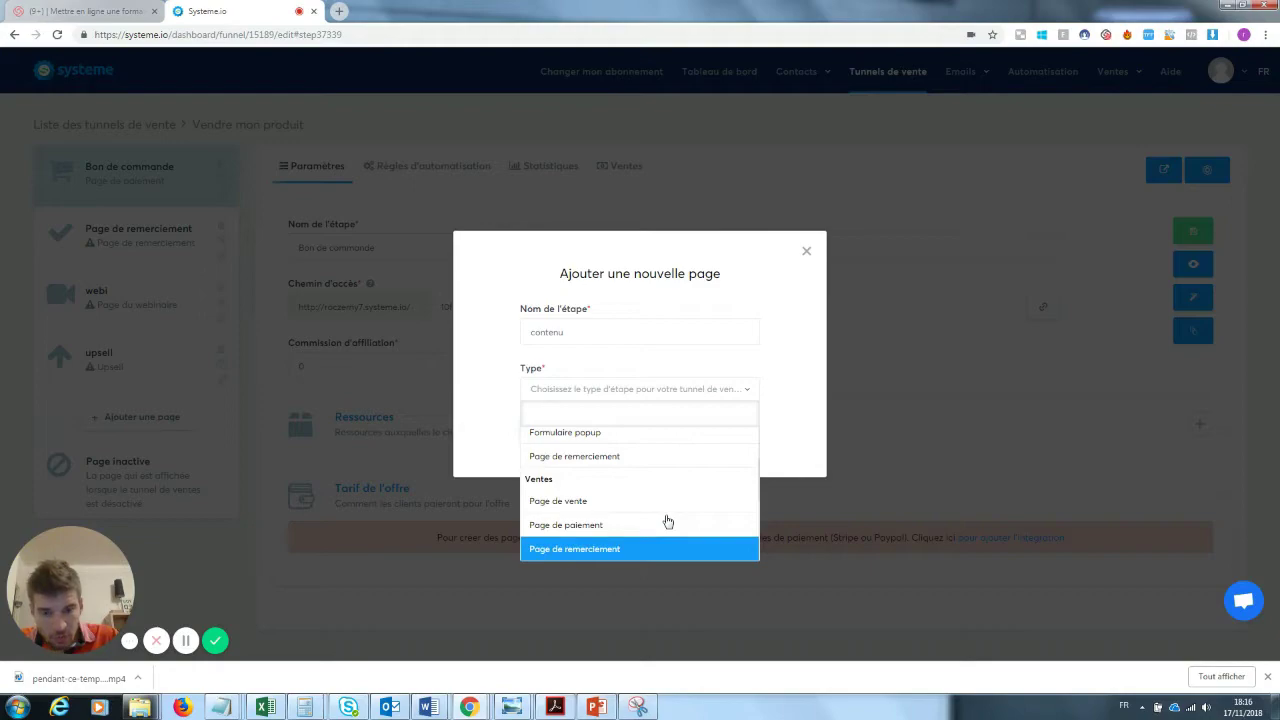
key("Up")
key("Up")
left_click(600, 500)
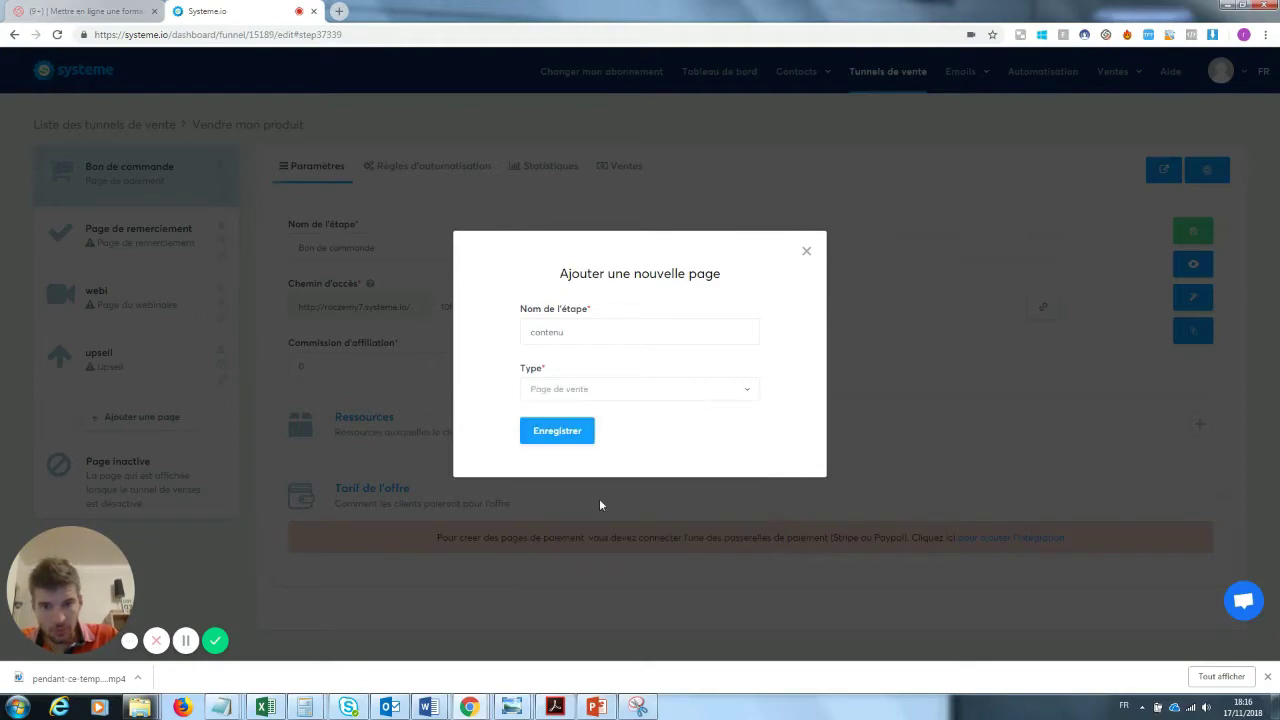
left_click(568, 436)
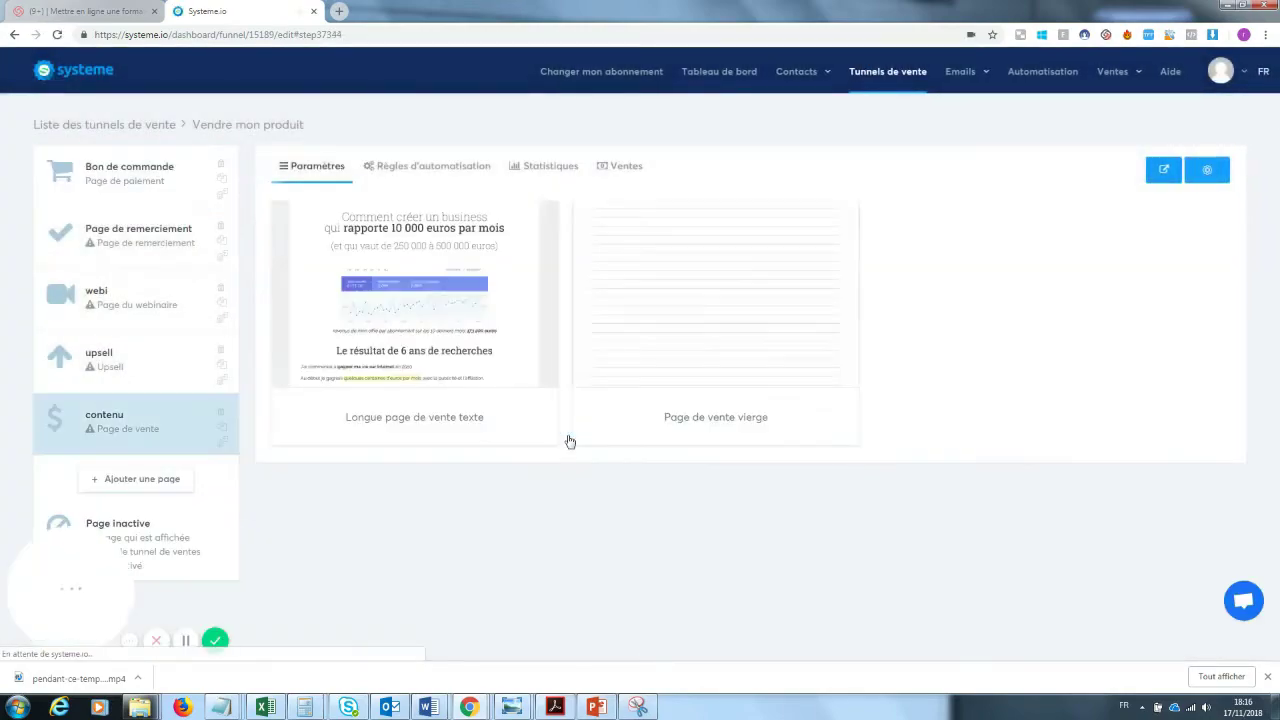
mouse_move(430, 330)
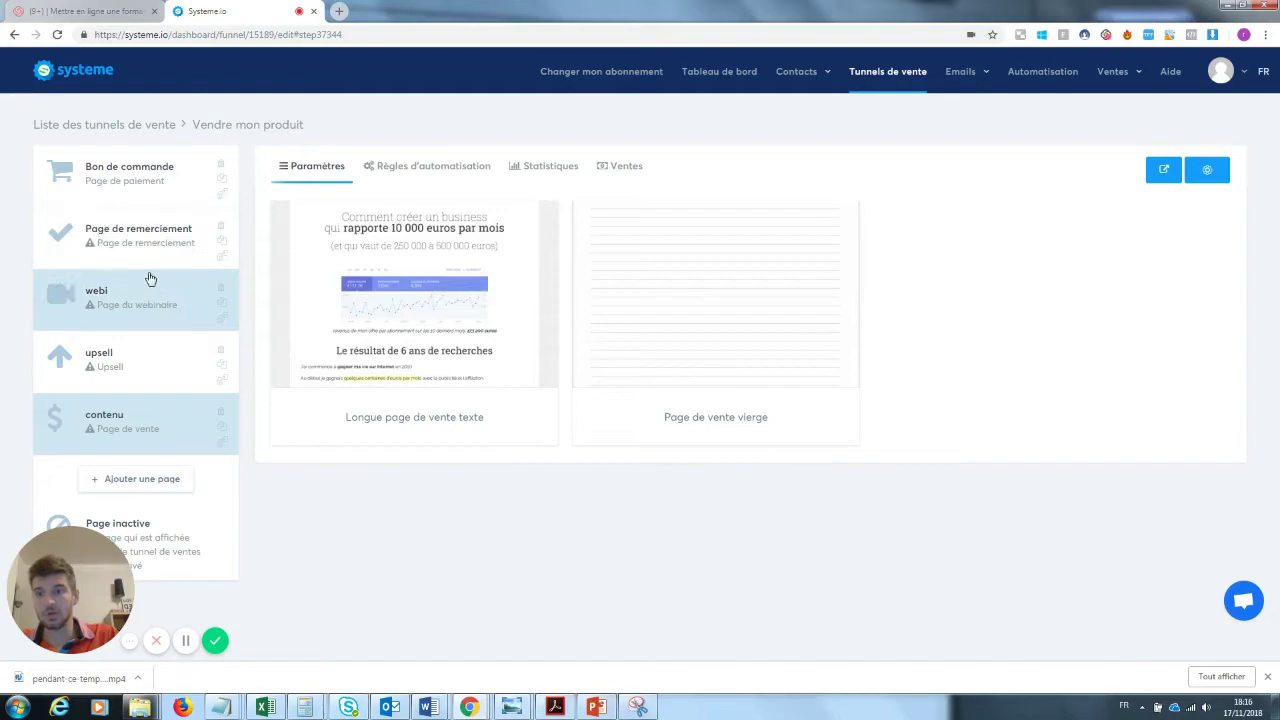
Step: Add an "Envoyer un email" action to the new-sale automation rule of the "Bon de commande" page
left_click(128, 178)
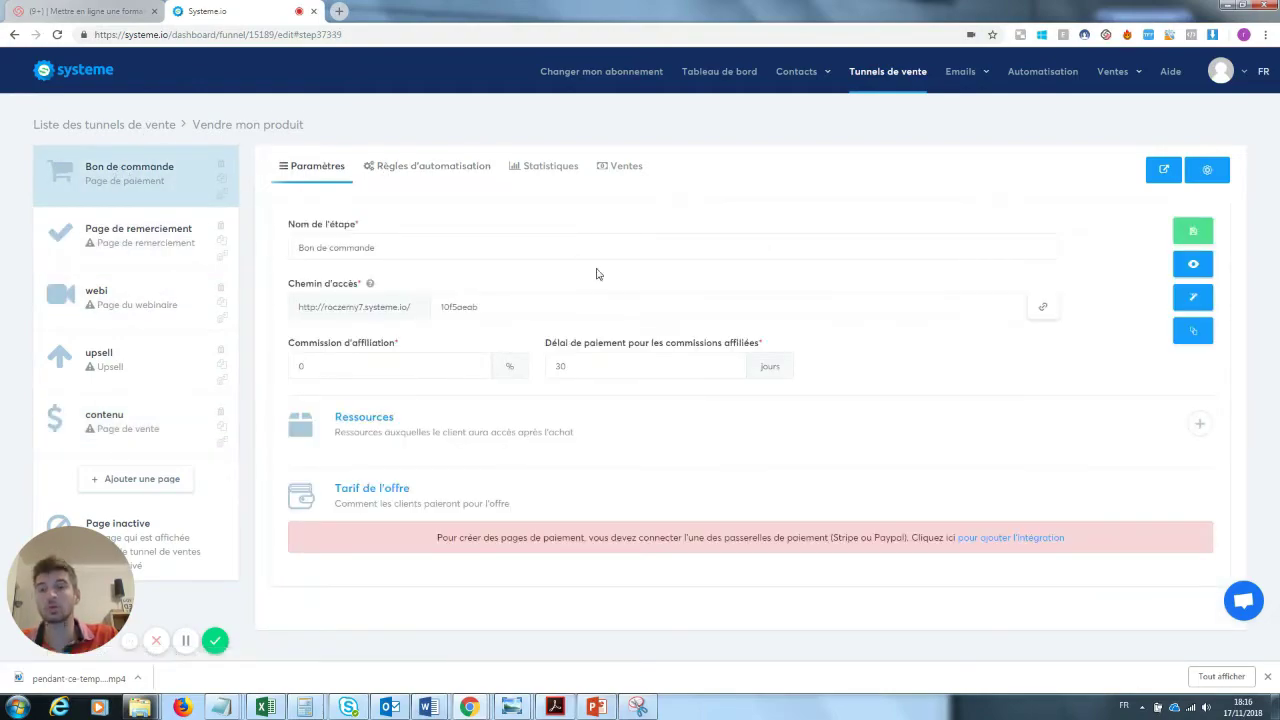
left_click(441, 170)
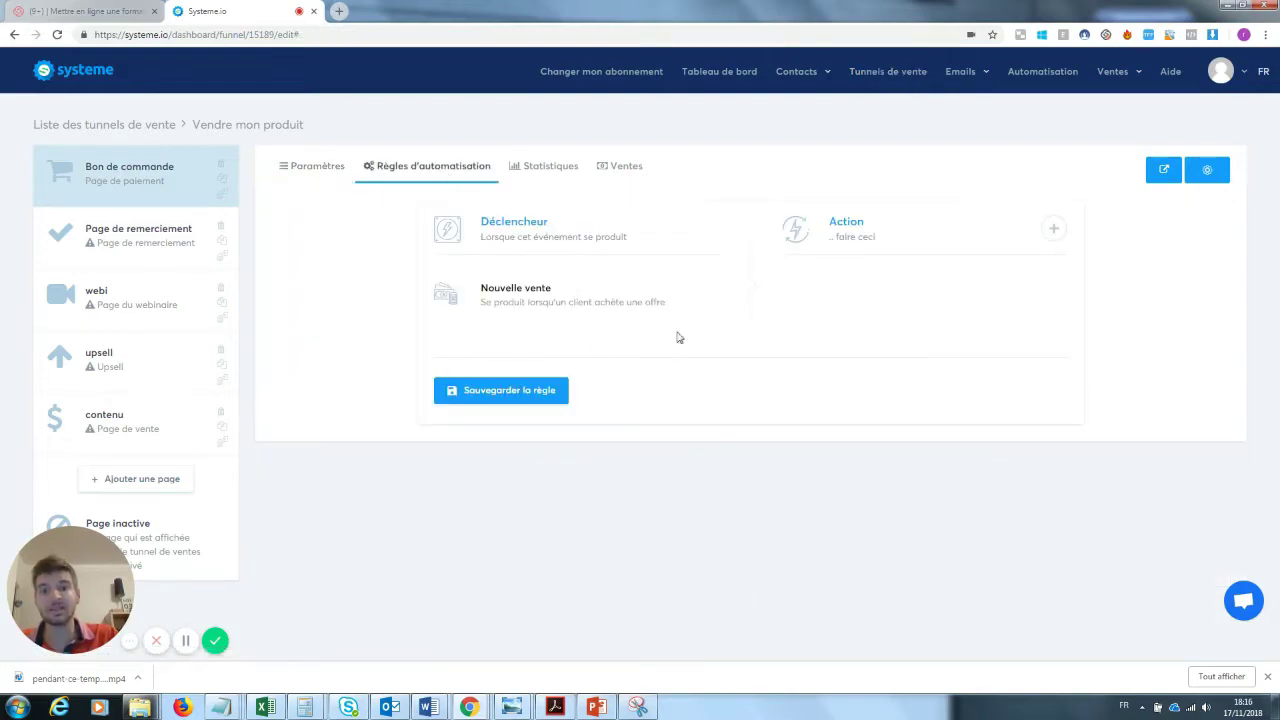
left_click(1053, 228)
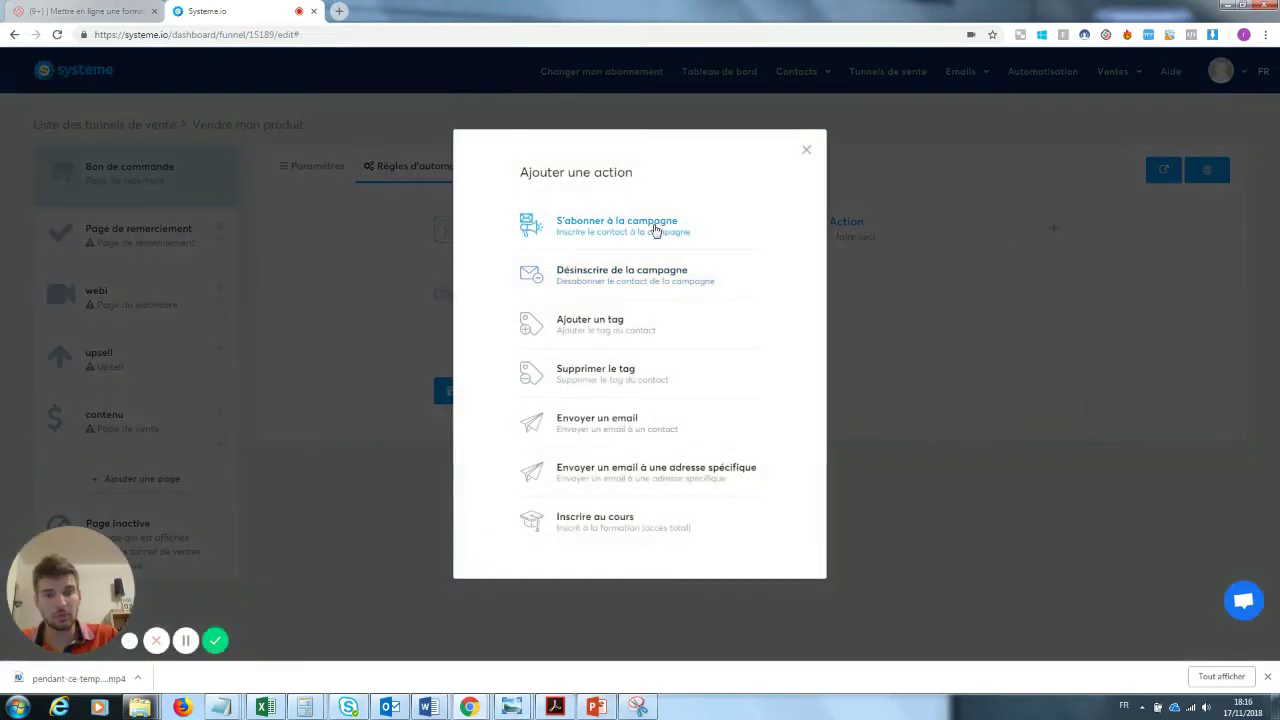
left_click(617, 423)
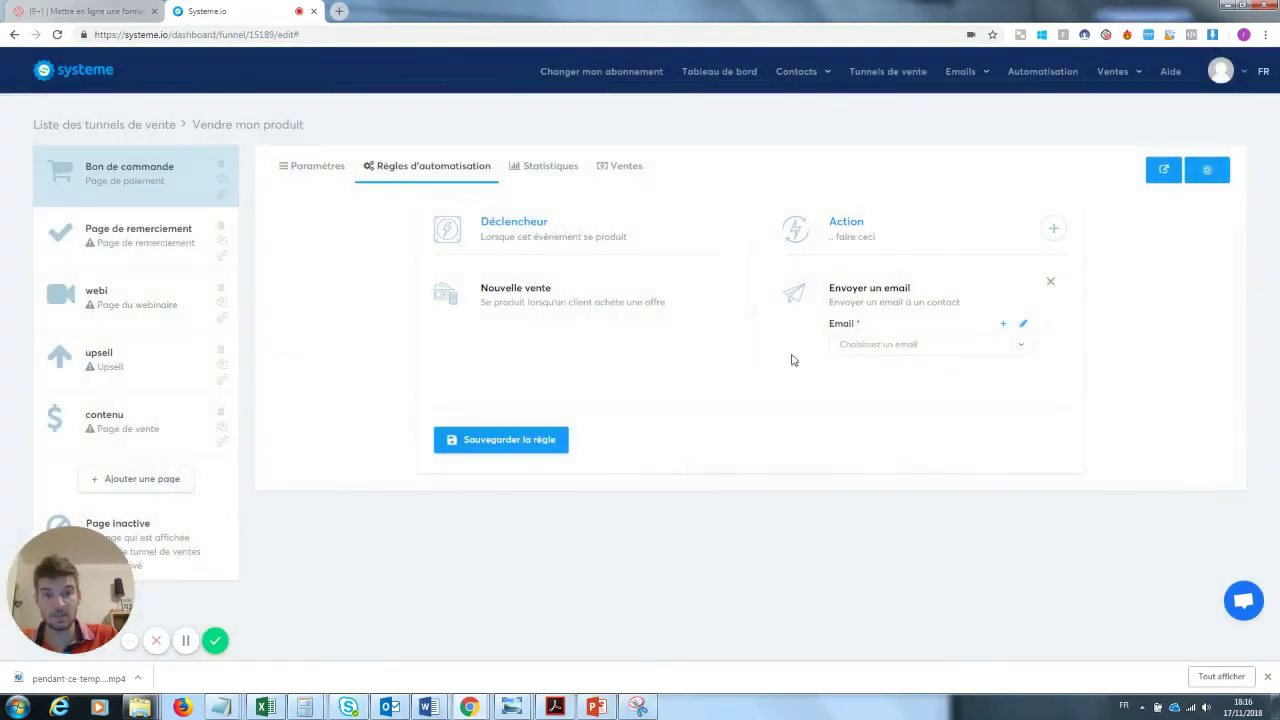
Step: Examine the email editor of the send-email action and the other available automation actions, adding nothing further
left_click(1023, 324)
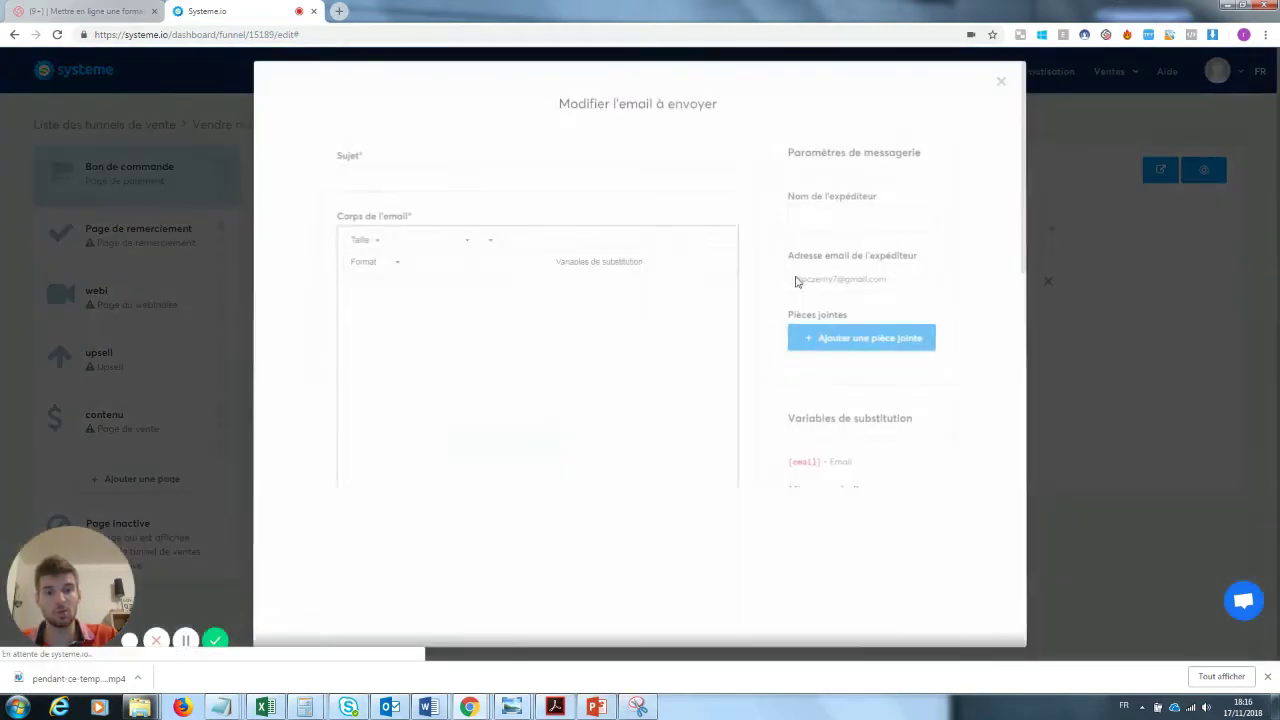
left_click(1000, 80)
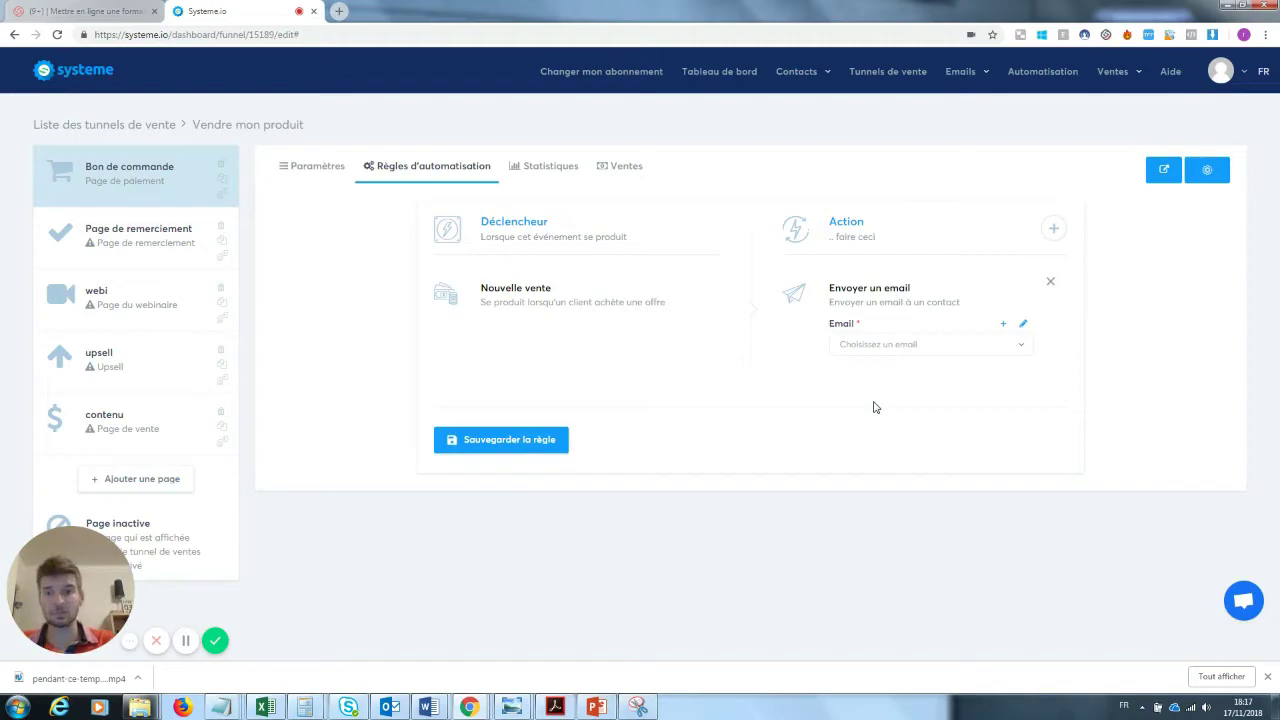
left_click(1053, 229)
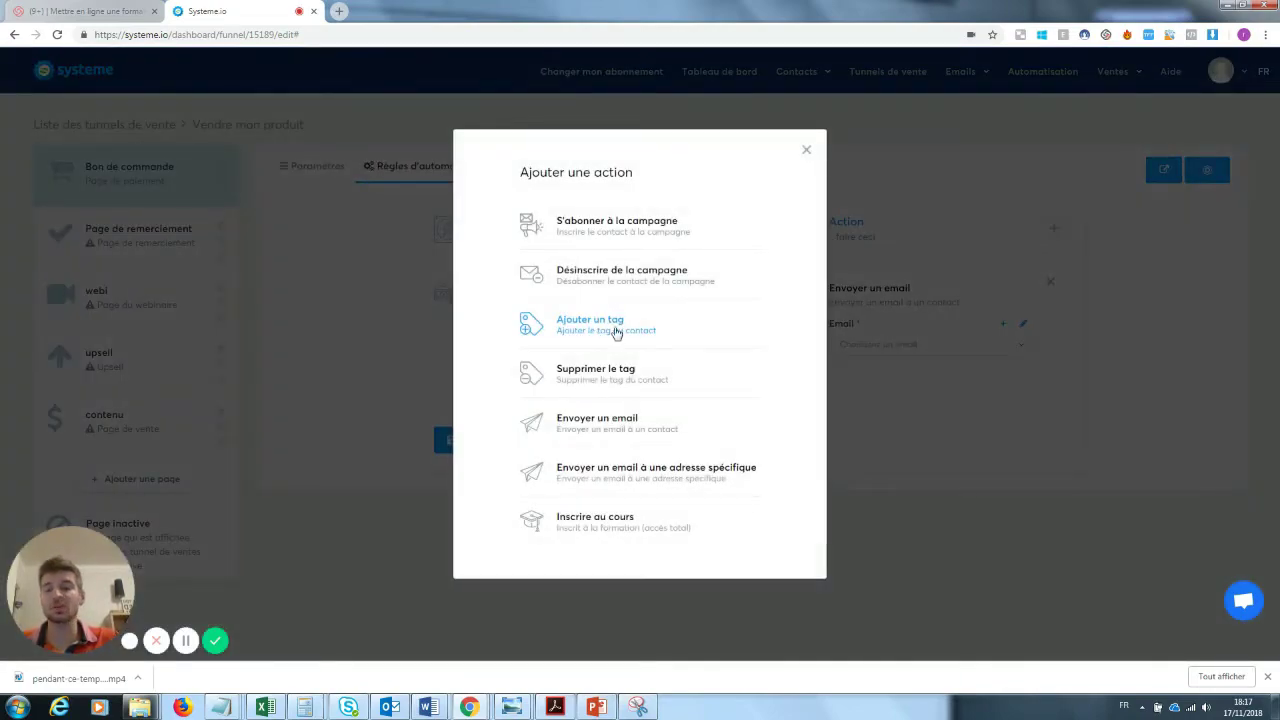
left_click(806, 150)
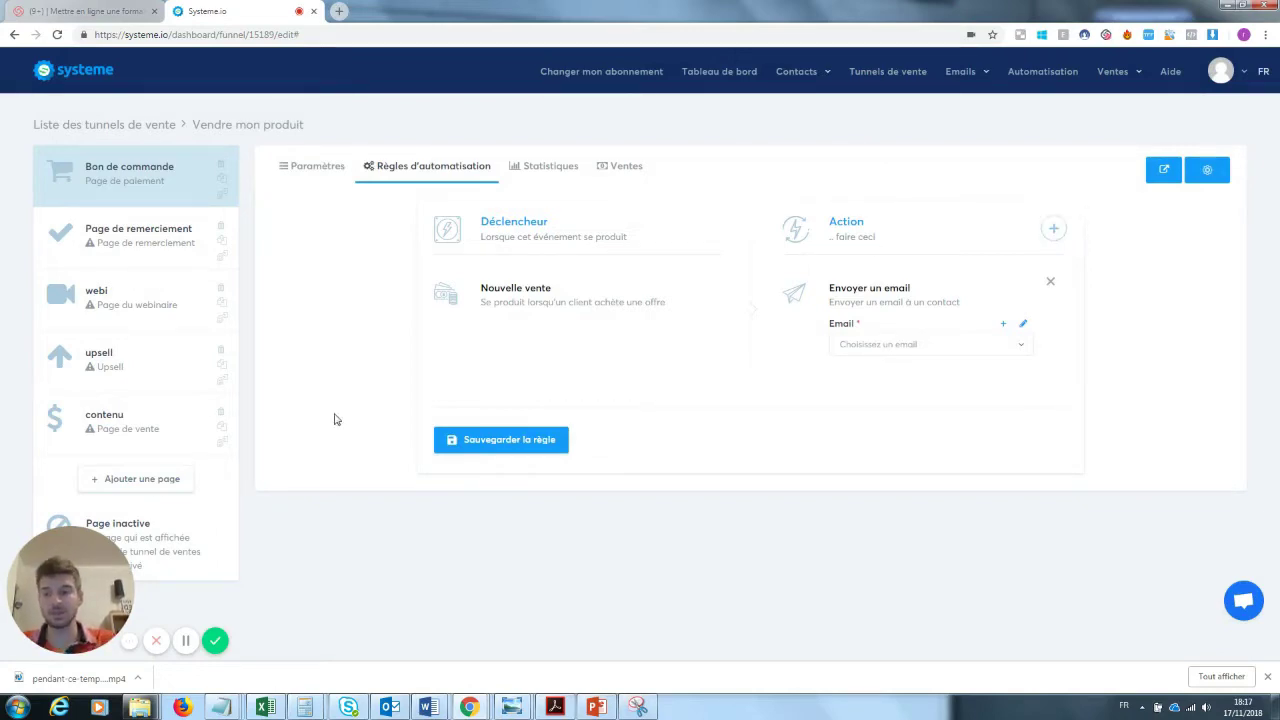
Step: Switch to the other Chrome window showing the Systeme.io dashboard
left_click_drag(36, 586, 337, 566)
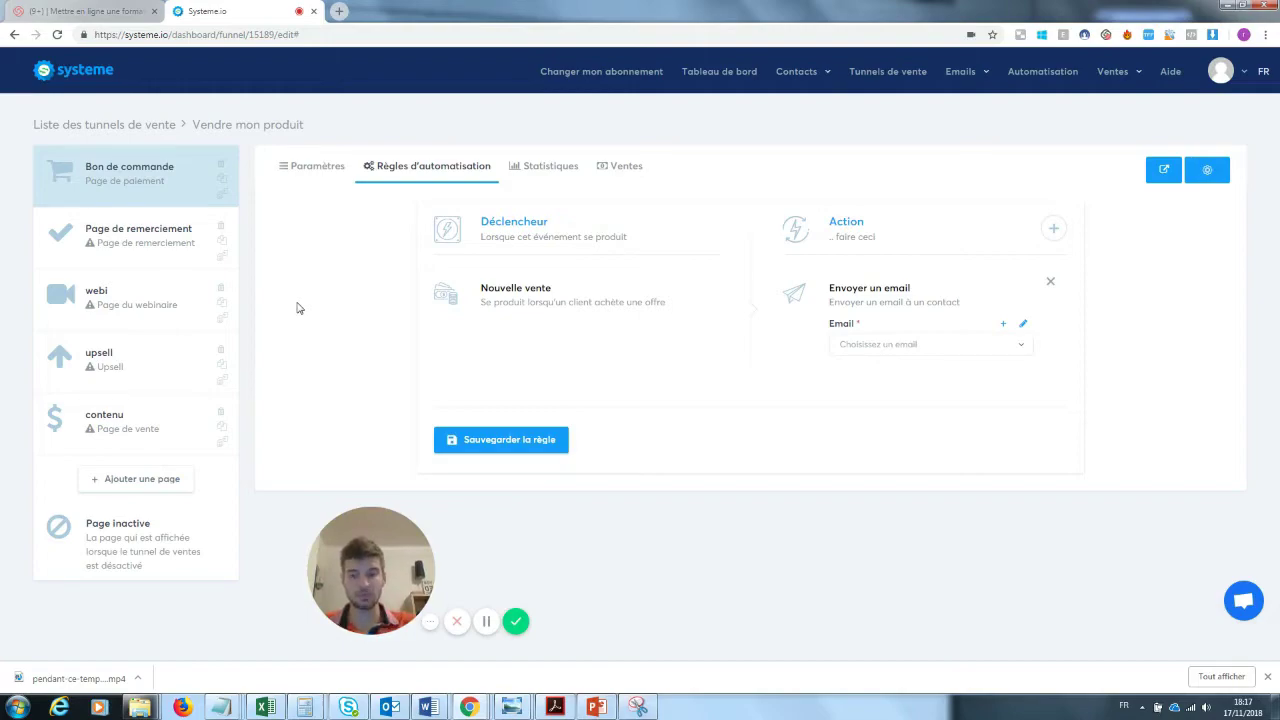
mouse_move(470, 703)
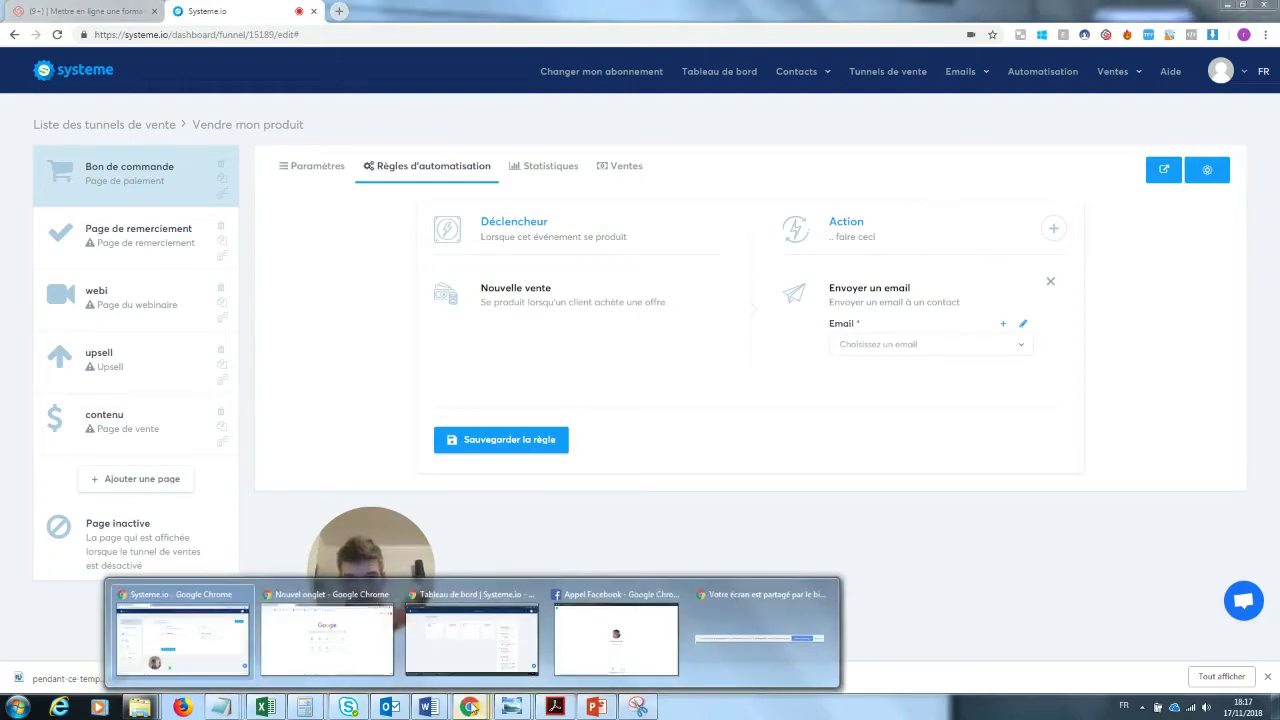
left_click(480, 681)
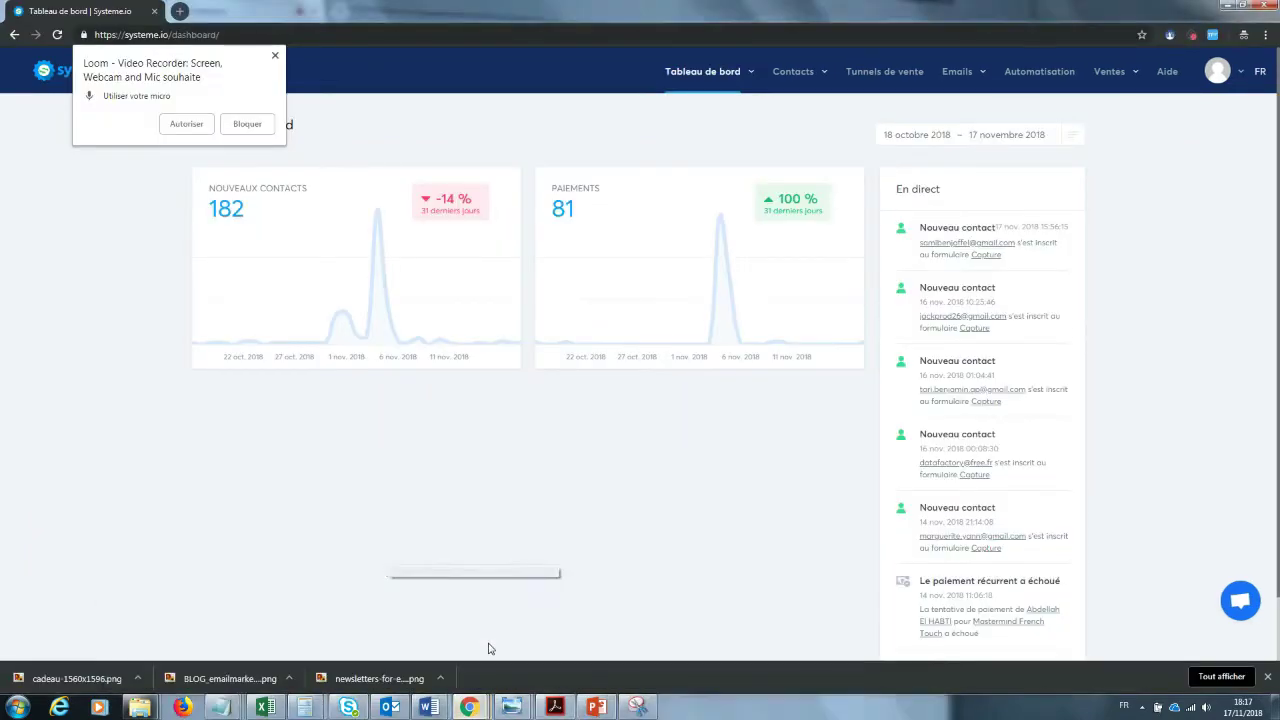
Step: Arrange the funnel window and the dashboard window side by side, then widen the dashboard window over most of the screen
left_click(1243, 7)
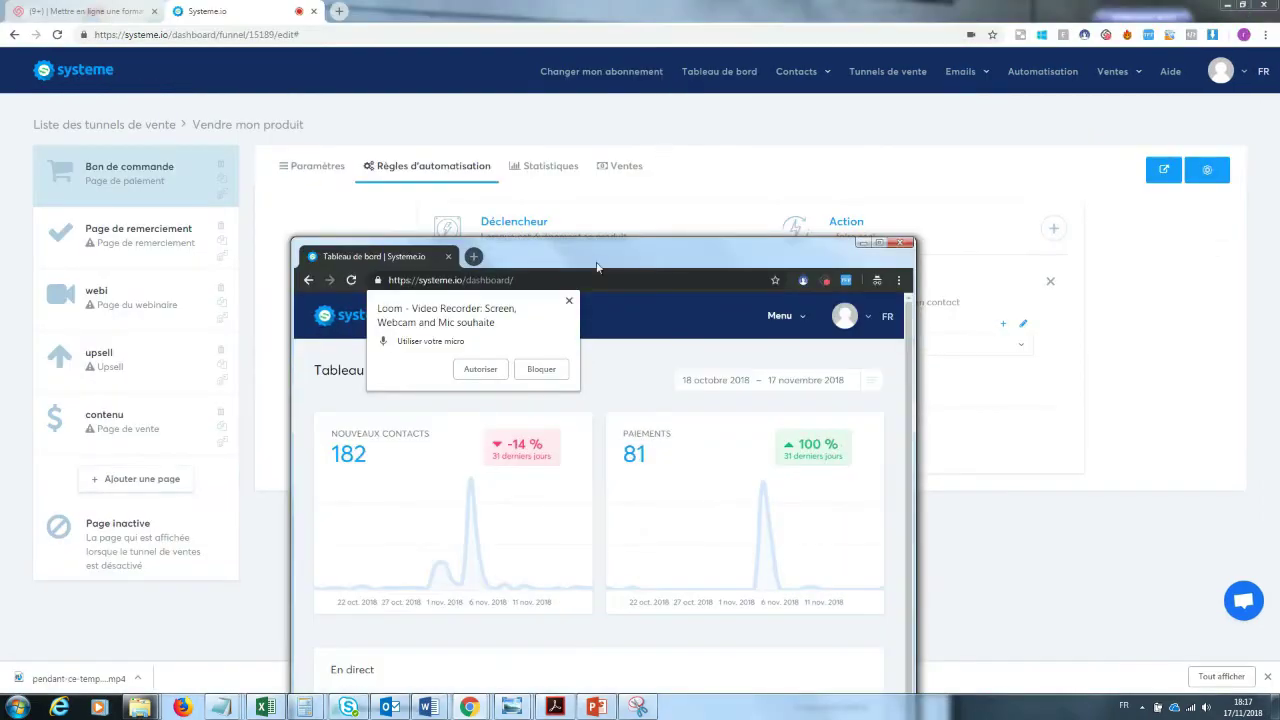
left_click_drag(597, 266, 863, 94)
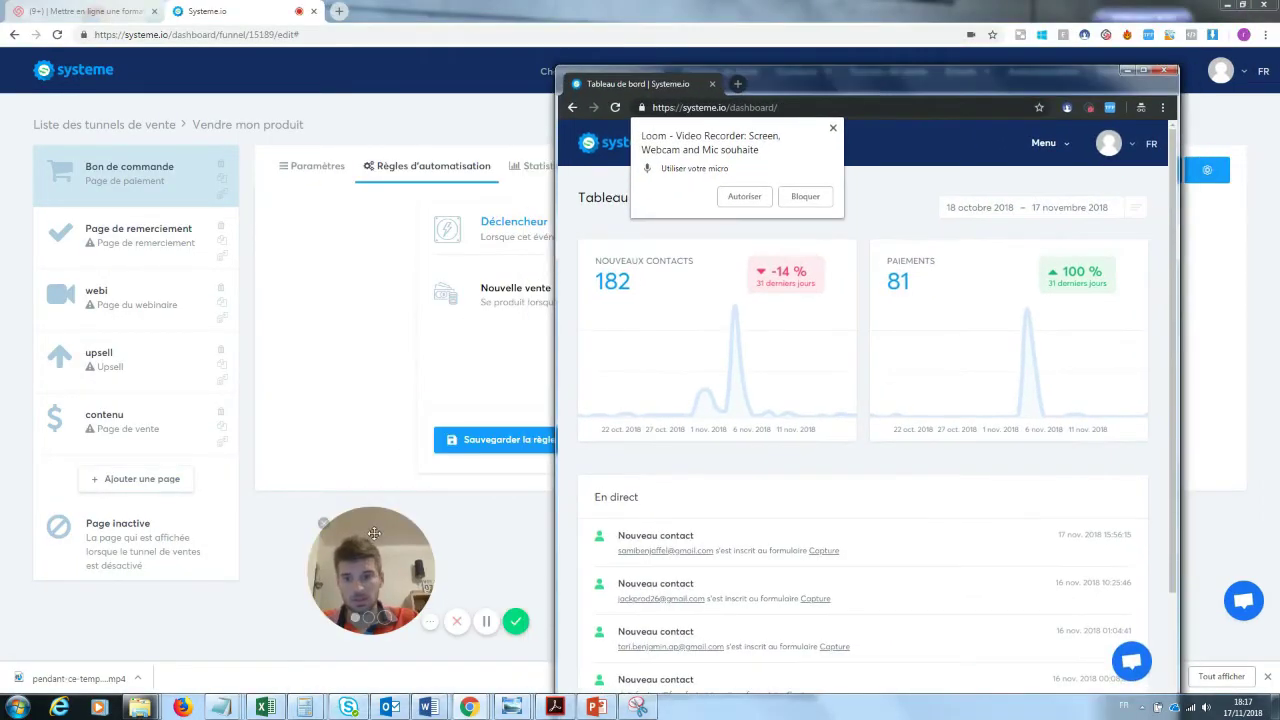
left_click_drag(373, 533, 72, 353)
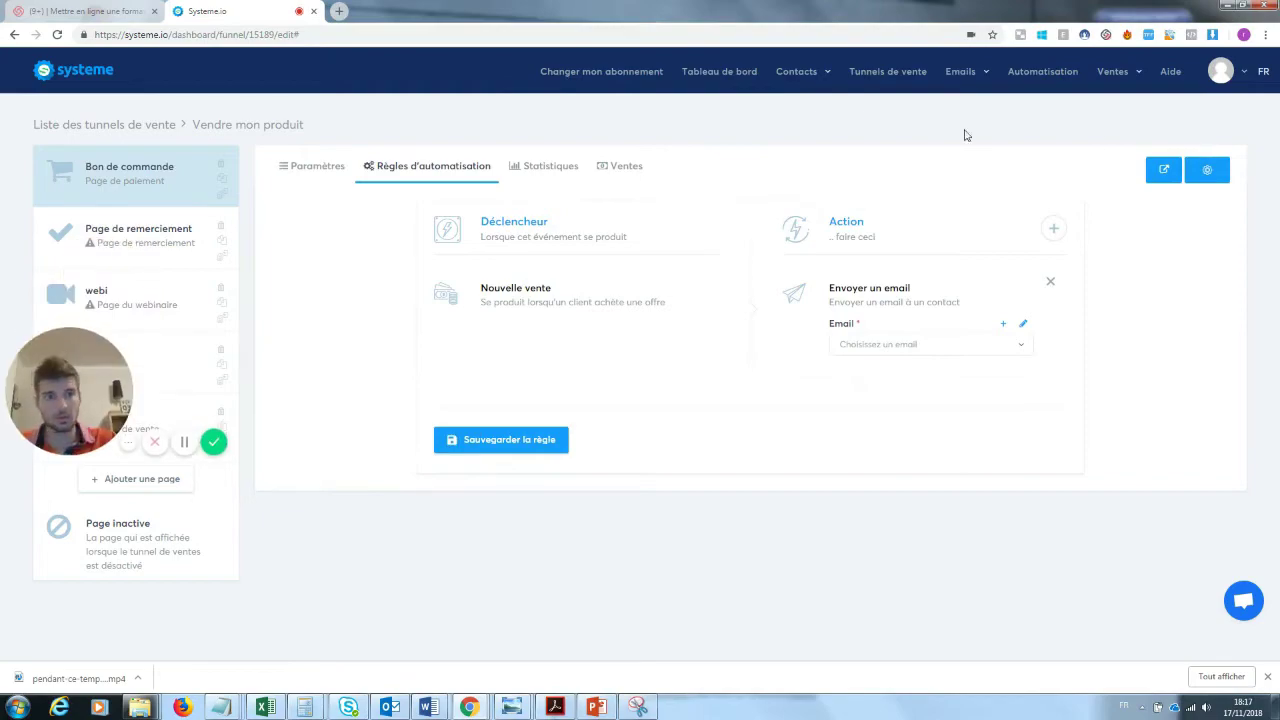
left_click(1243, 6)
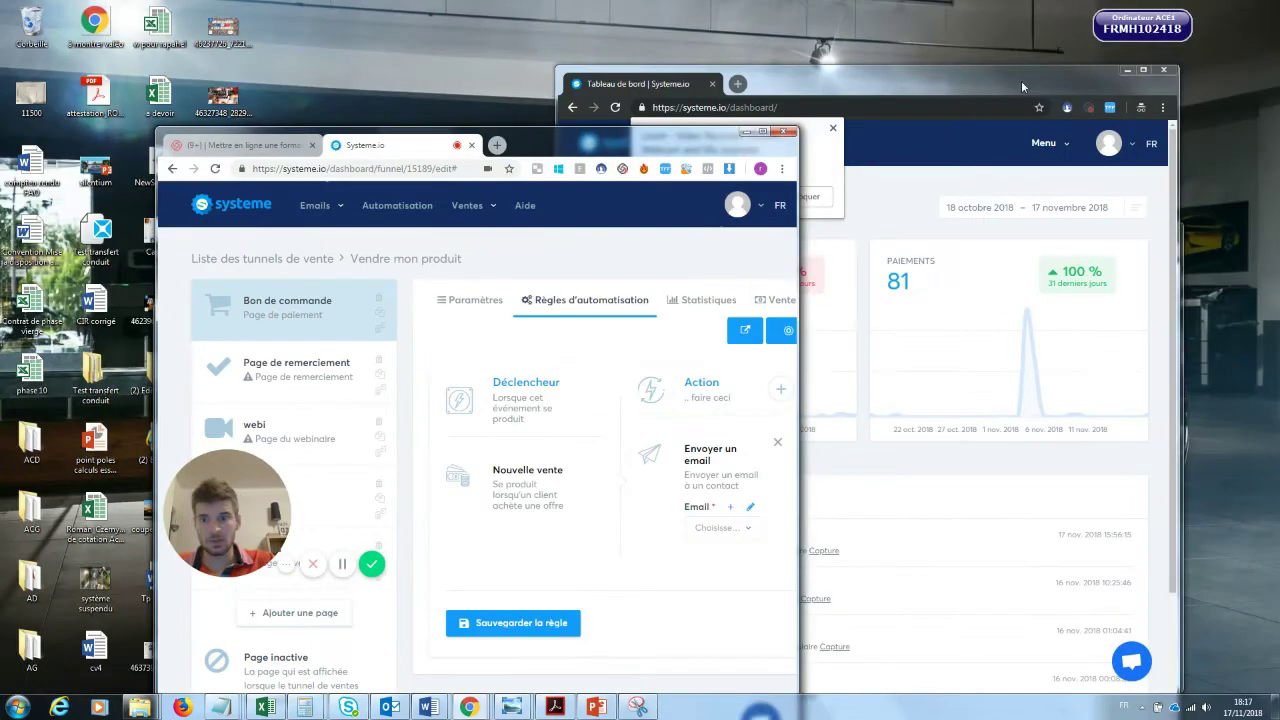
key("super+Left")
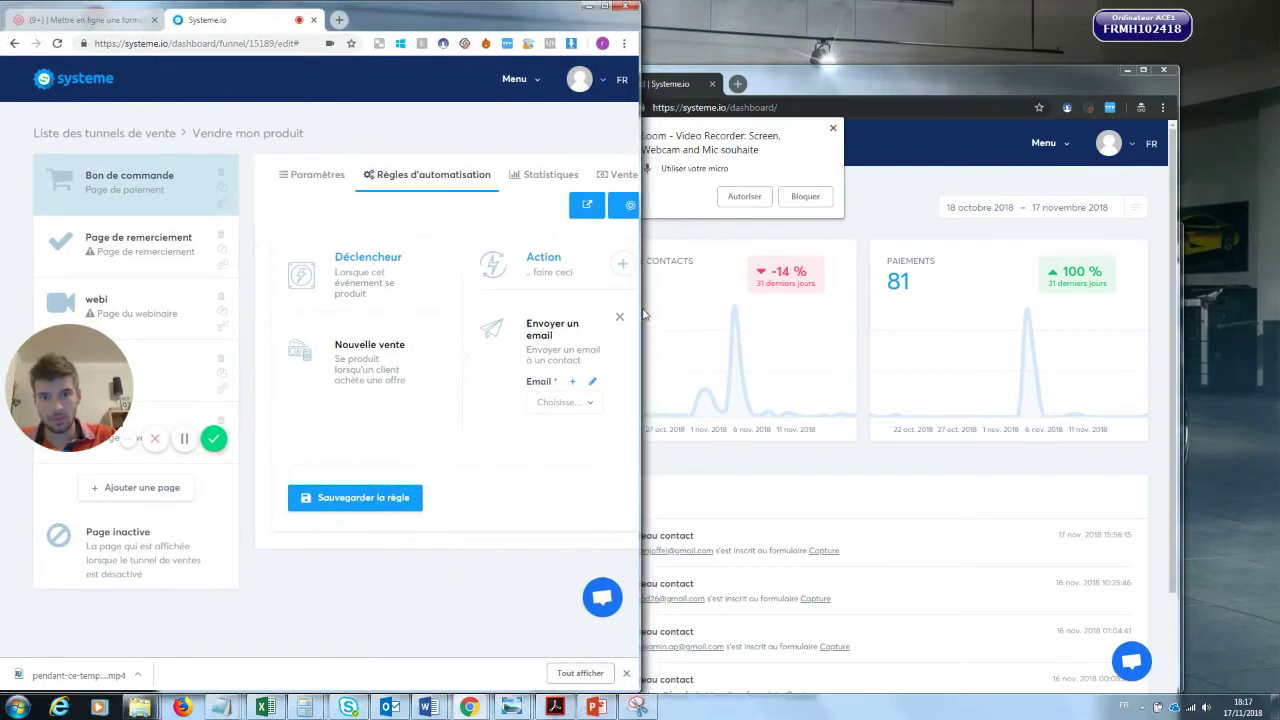
left_click(797, 460)
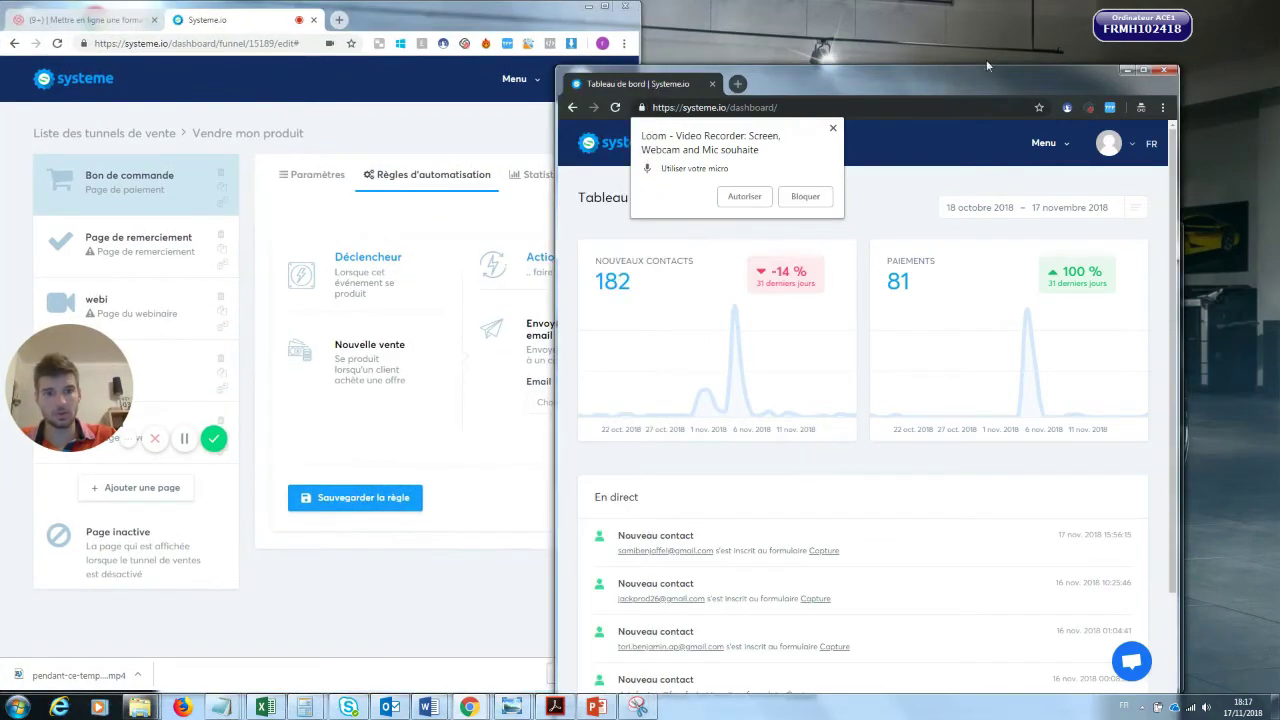
key("super+Right")
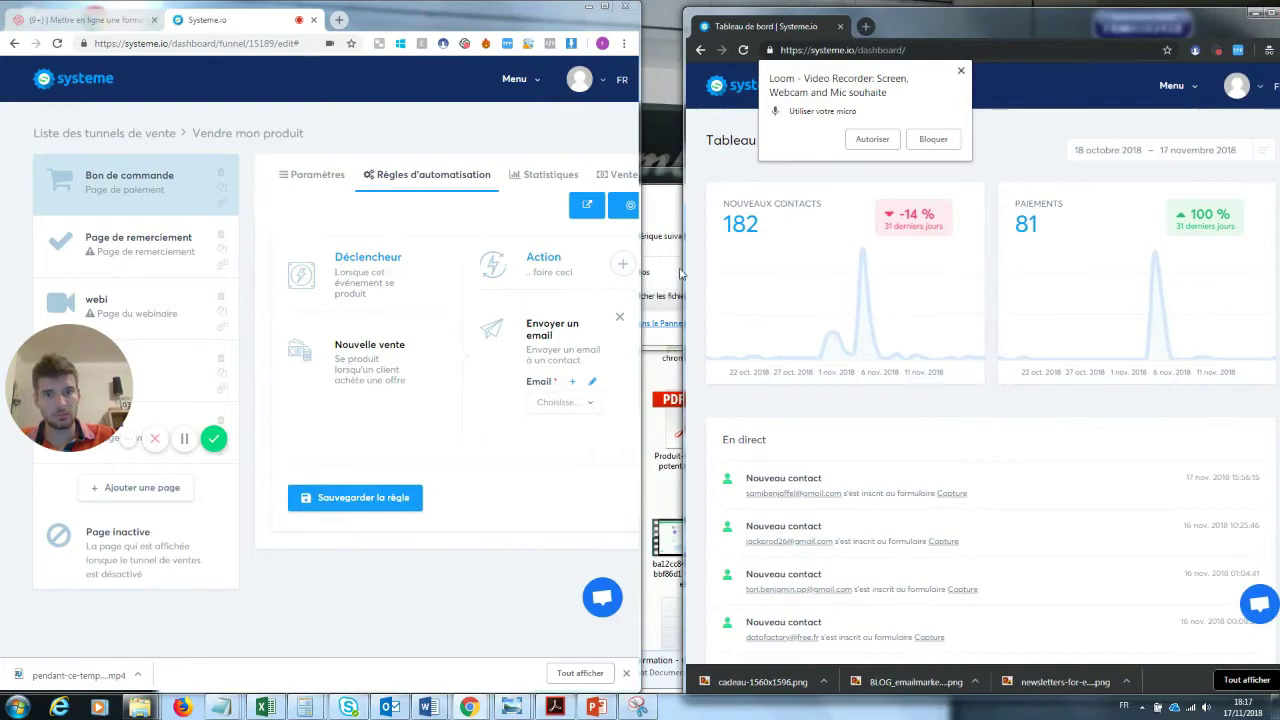
left_click_drag(680, 272, 308, 272)
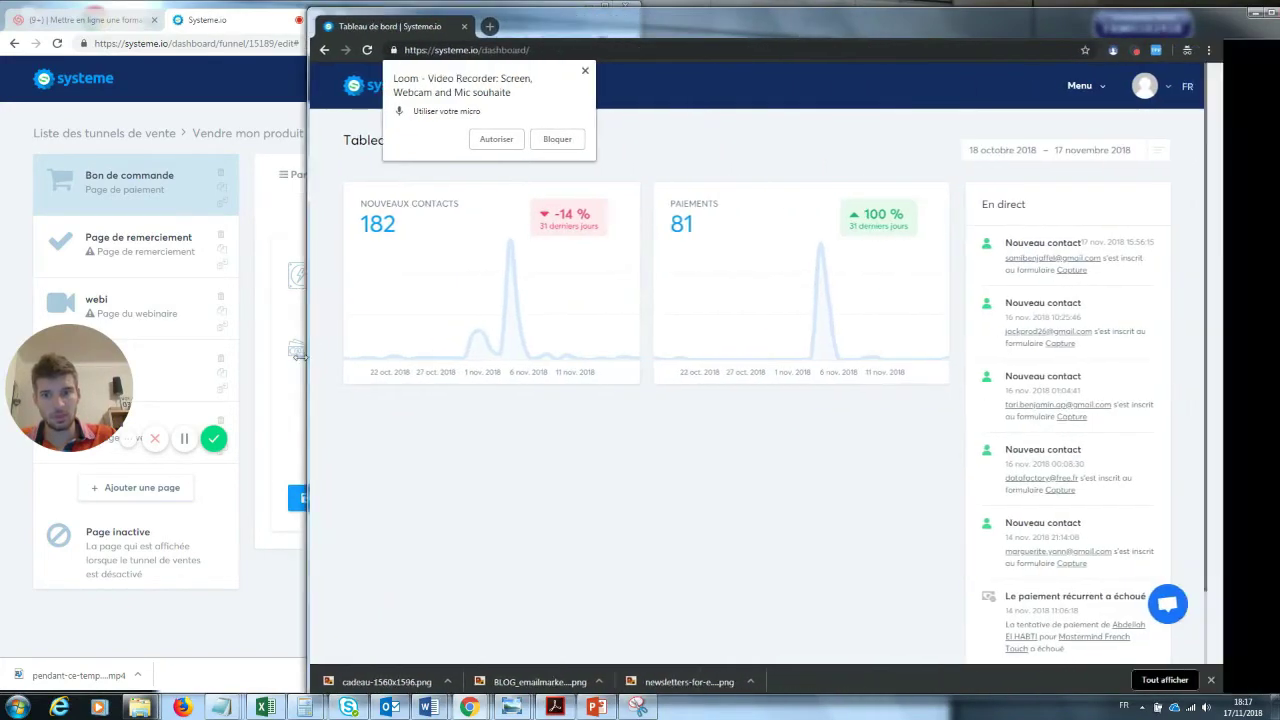
left_click_drag(300, 352, 160, 365)
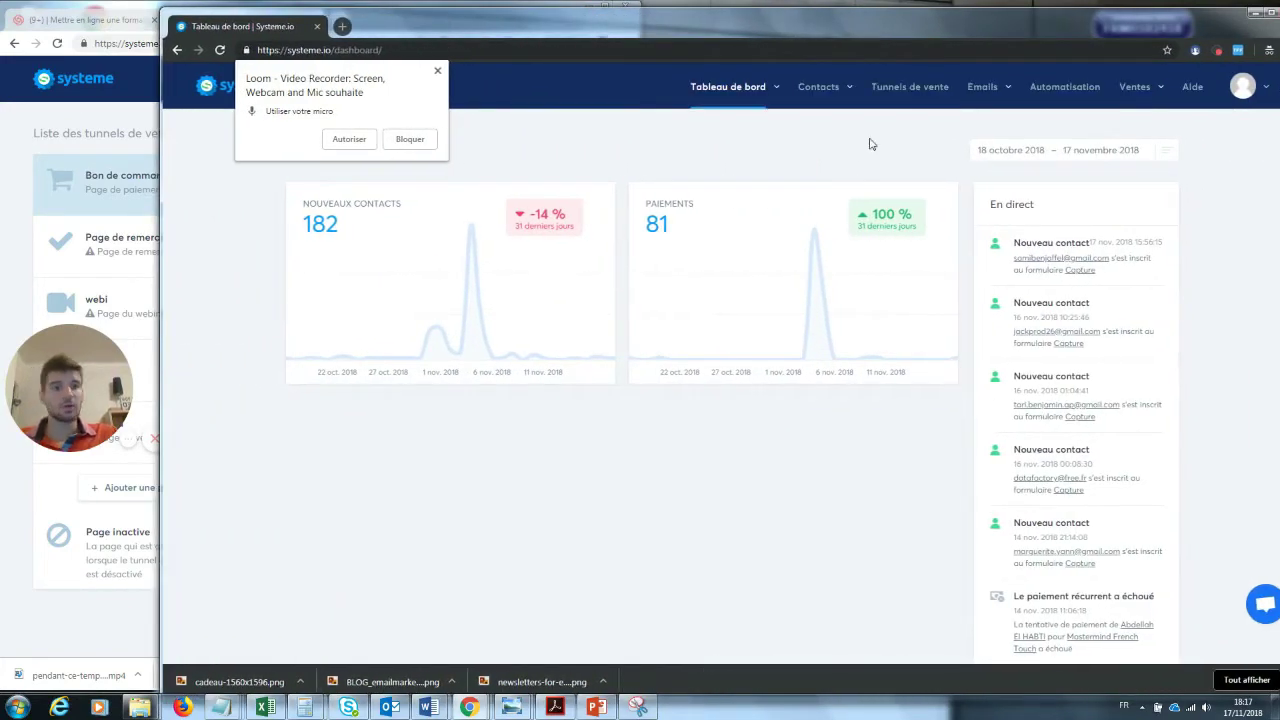
Step: Open the "Mastermind" funnel from the sales funnel list, allowing the recorder's camera access, and maximize the window
left_click(912, 88)
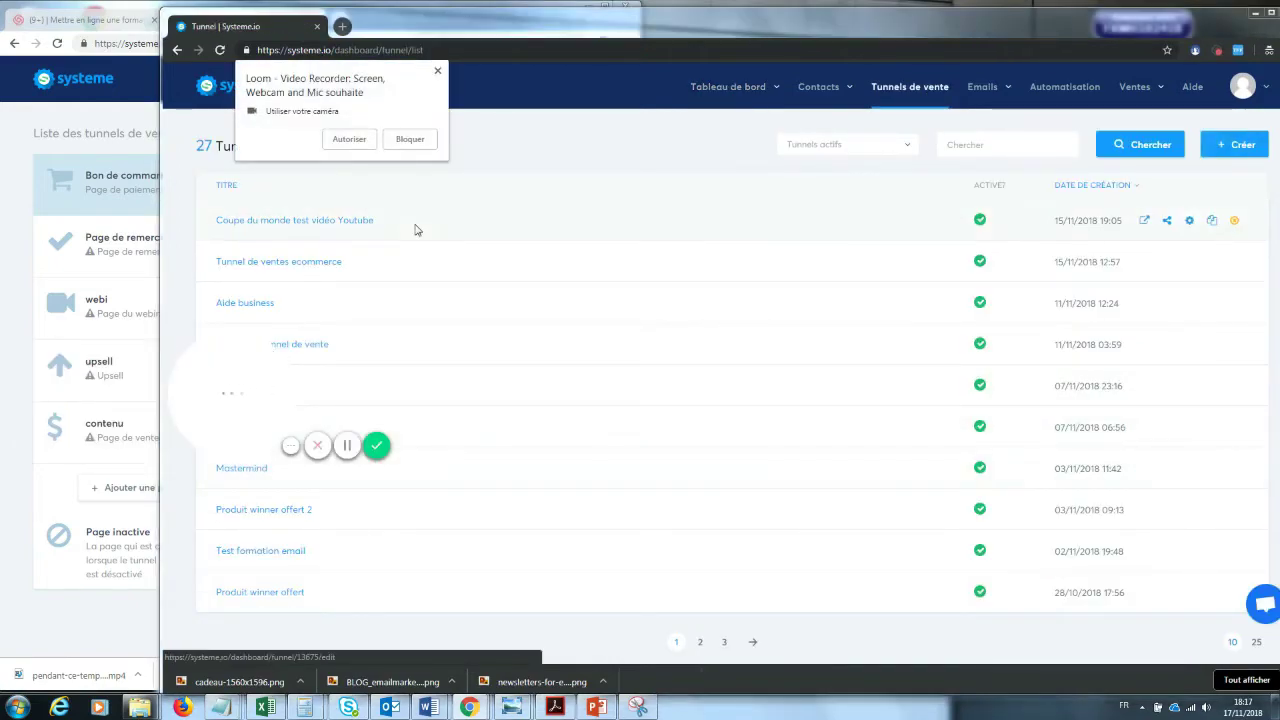
left_click(352, 139)
left_click(243, 468)
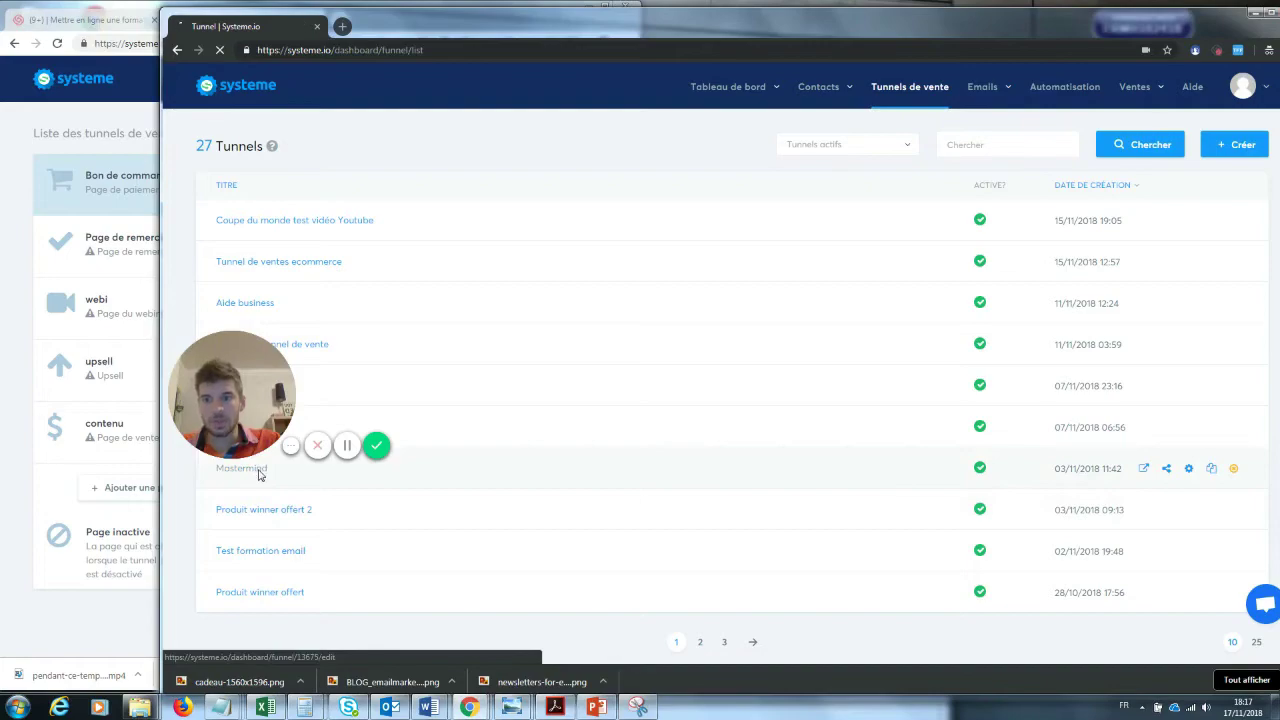
left_click(1266, 12)
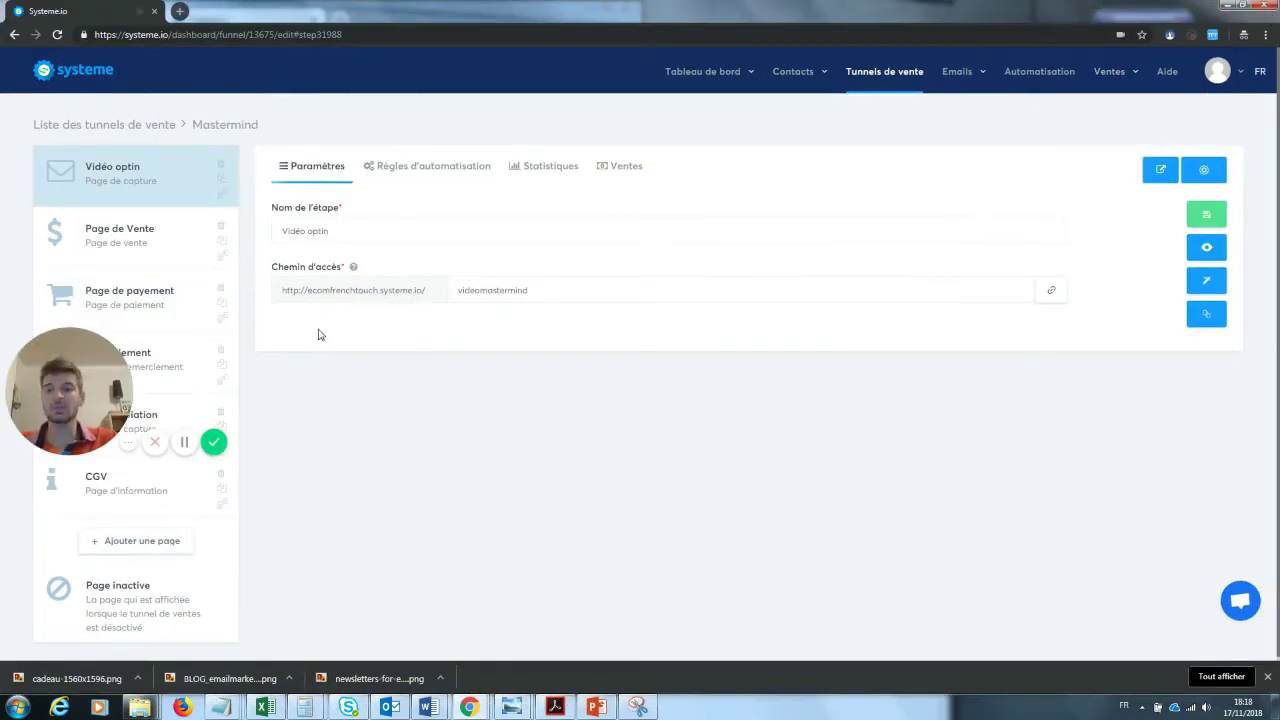
Step: Review the settings of the Mastermind funnel's sales, payment and thank-you pages, and return to the "Vidéo optin" page
left_click_drag(89, 384, 533, 441)
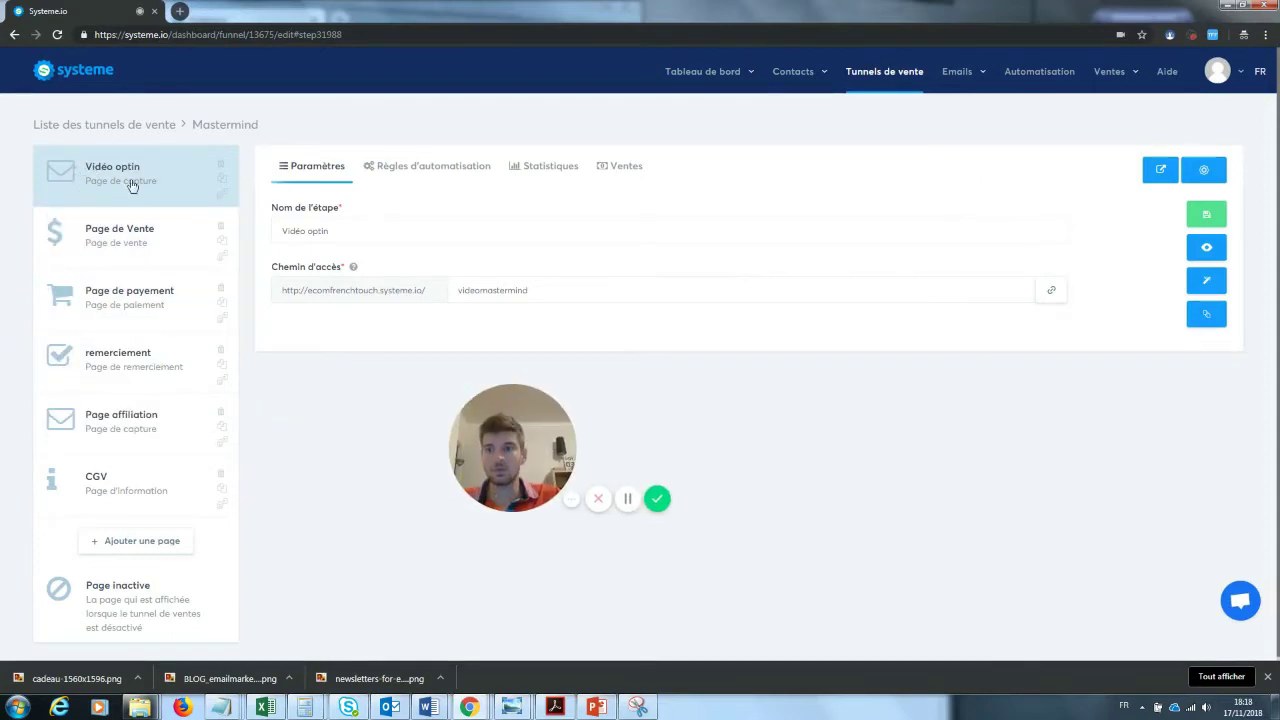
left_click(113, 228)
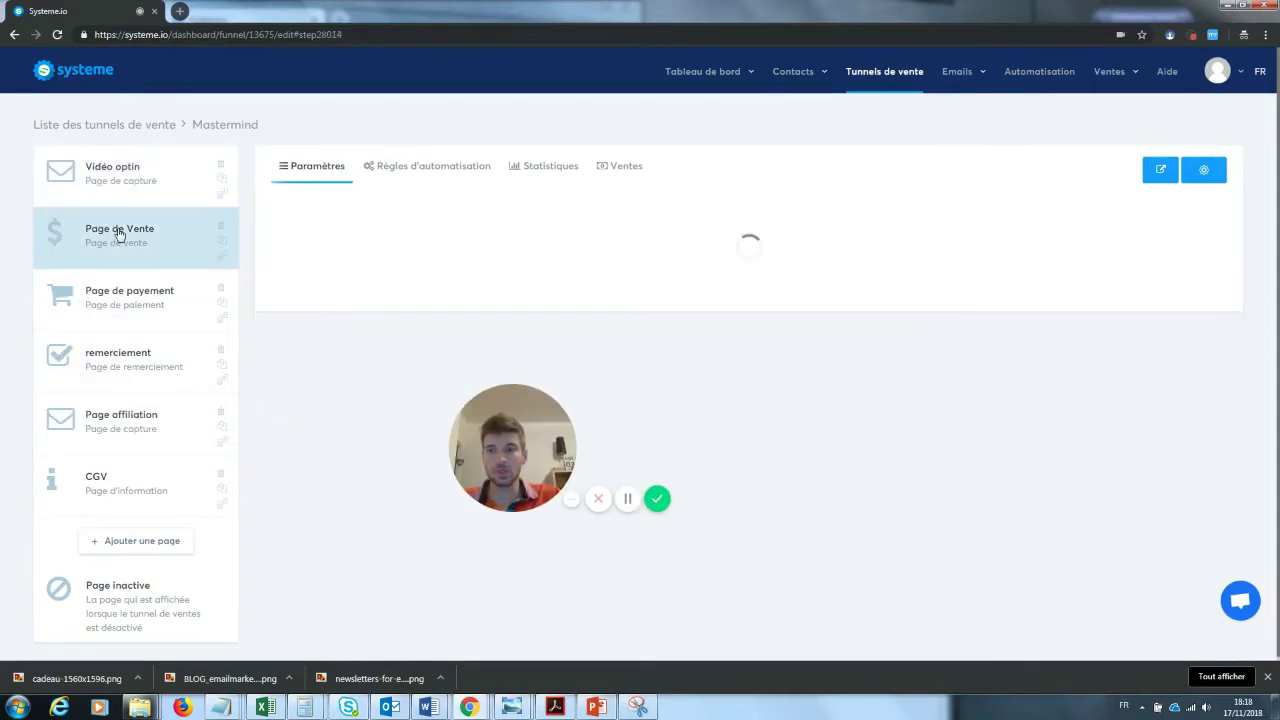
left_click(118, 291)
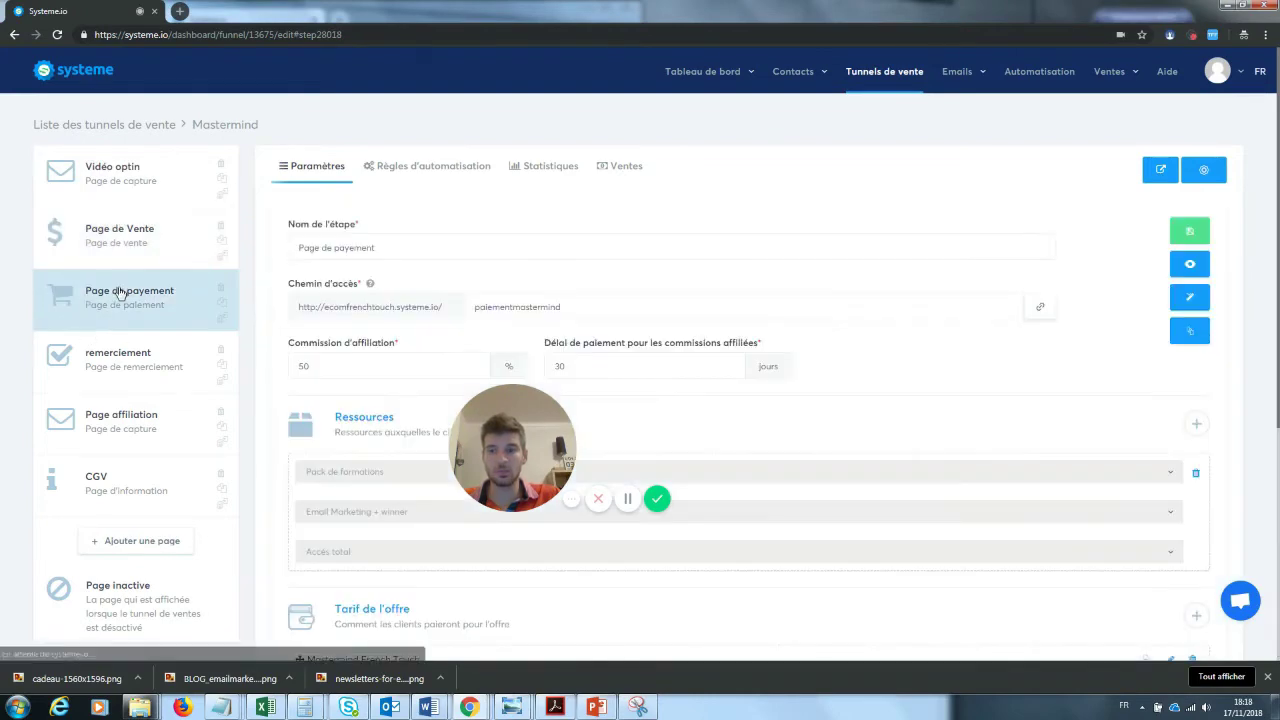
left_click(124, 370)
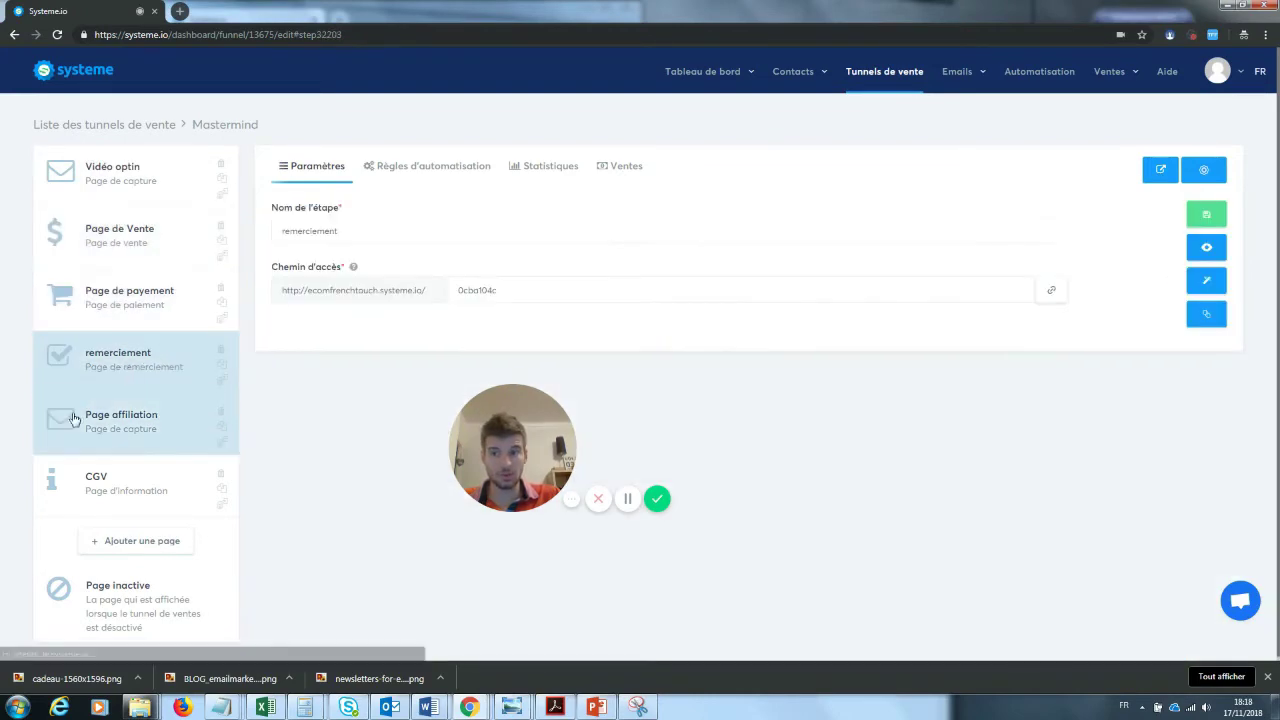
left_click(133, 181)
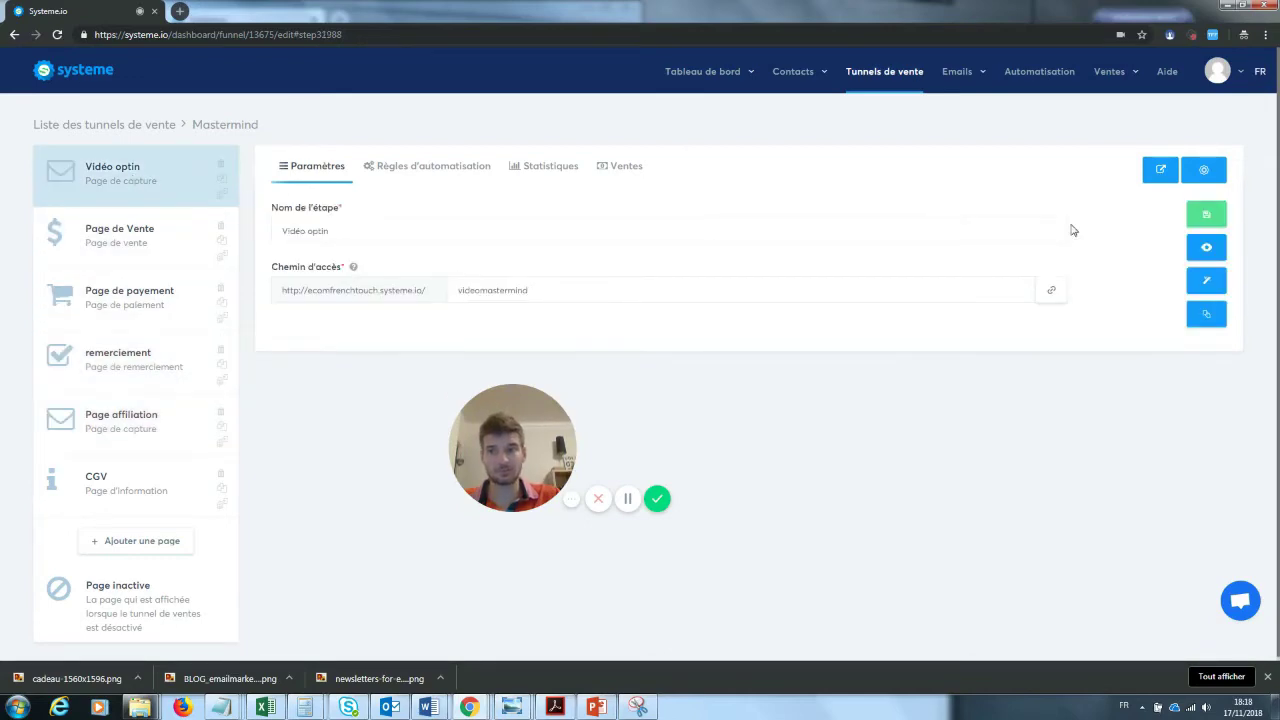
Step: Open the preview of the "Vidéo optin" page and turn the recorder's webcam bubble off and on again with the HD camera
left_click(1206, 247)
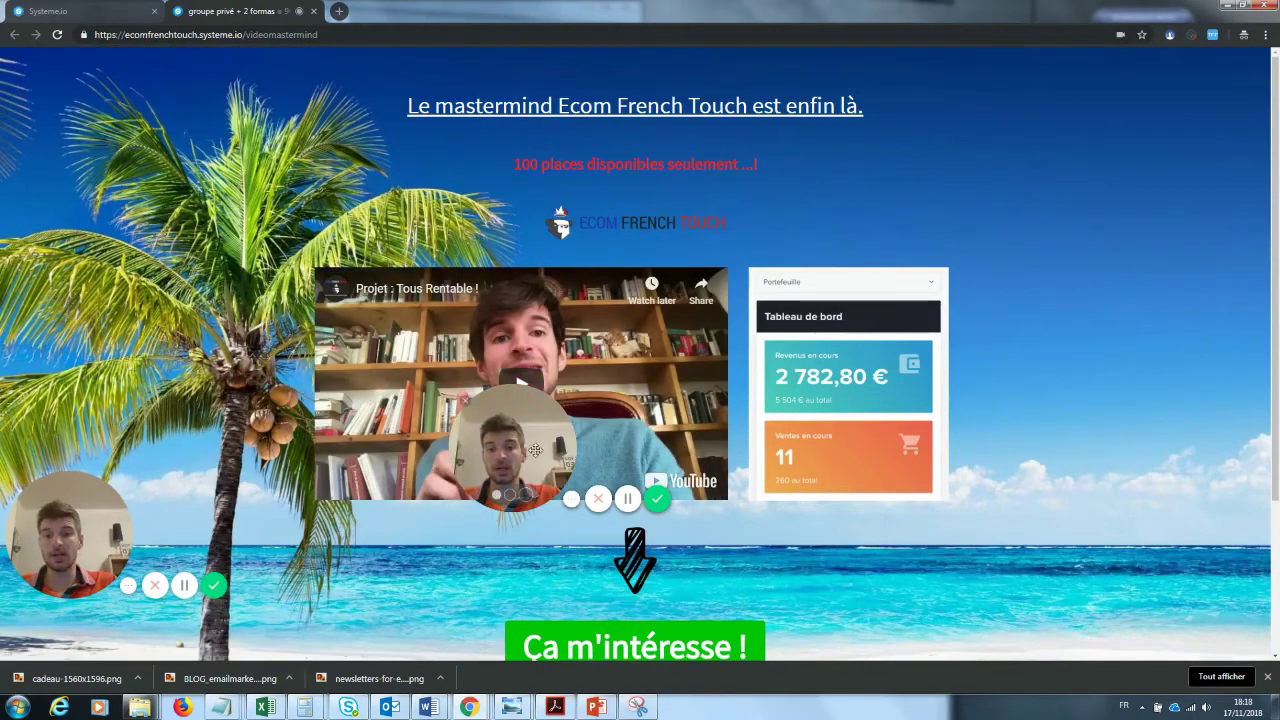
left_click(466, 404)
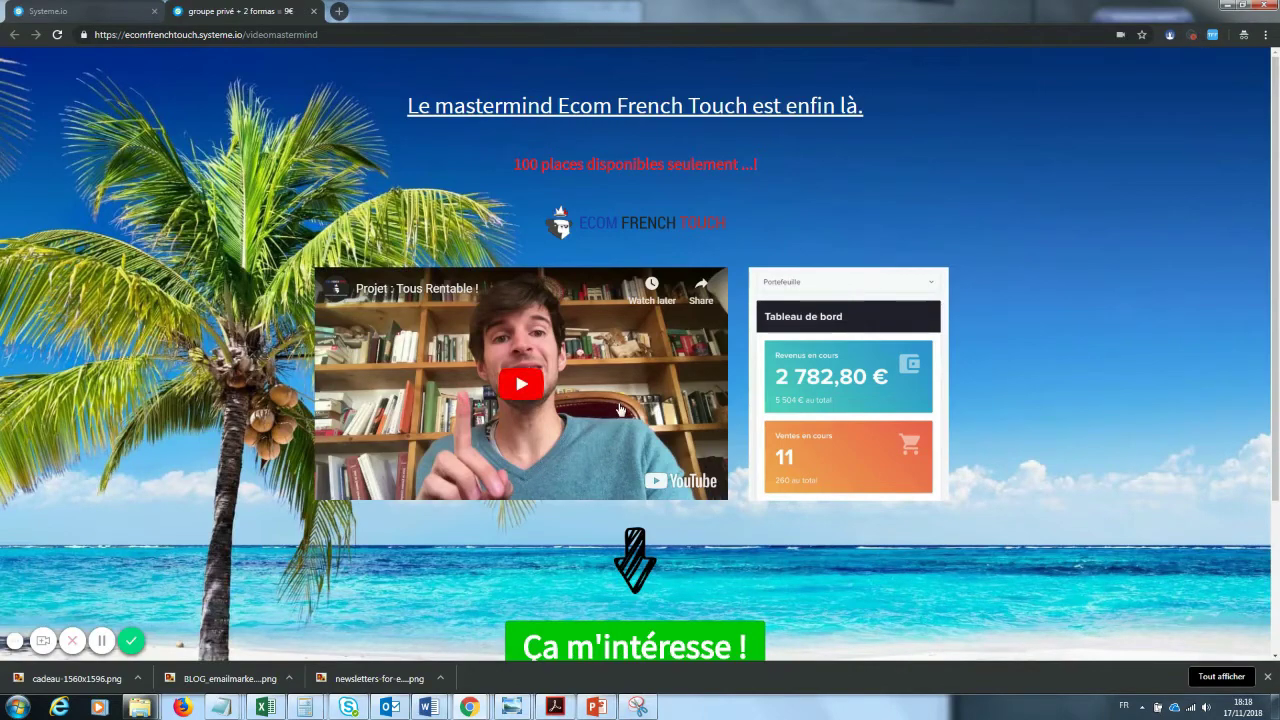
left_click(43, 641)
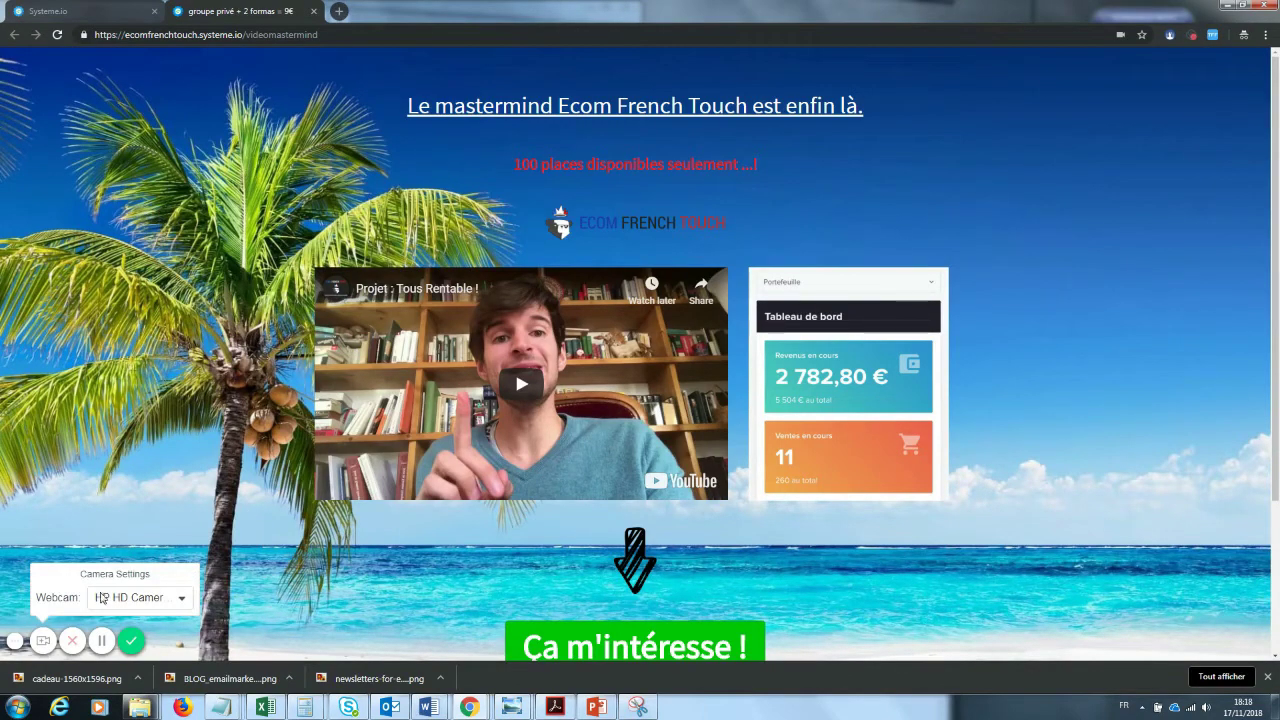
left_click(45, 641)
left_click(52, 640)
left_click(153, 603)
left_click(148, 570)
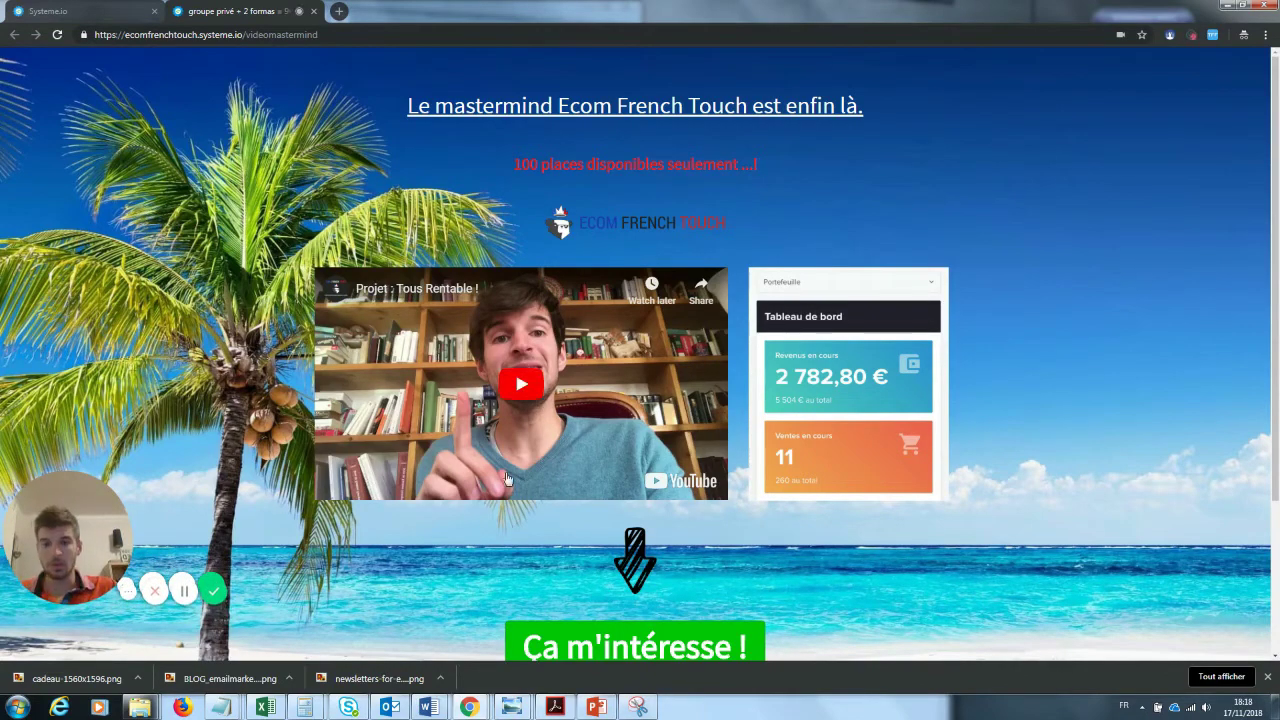
Step: Look through the video opt-in page and continue to the sales page through its "Ça m'intéresse !" offer
scroll(700, 370, "down", 1)
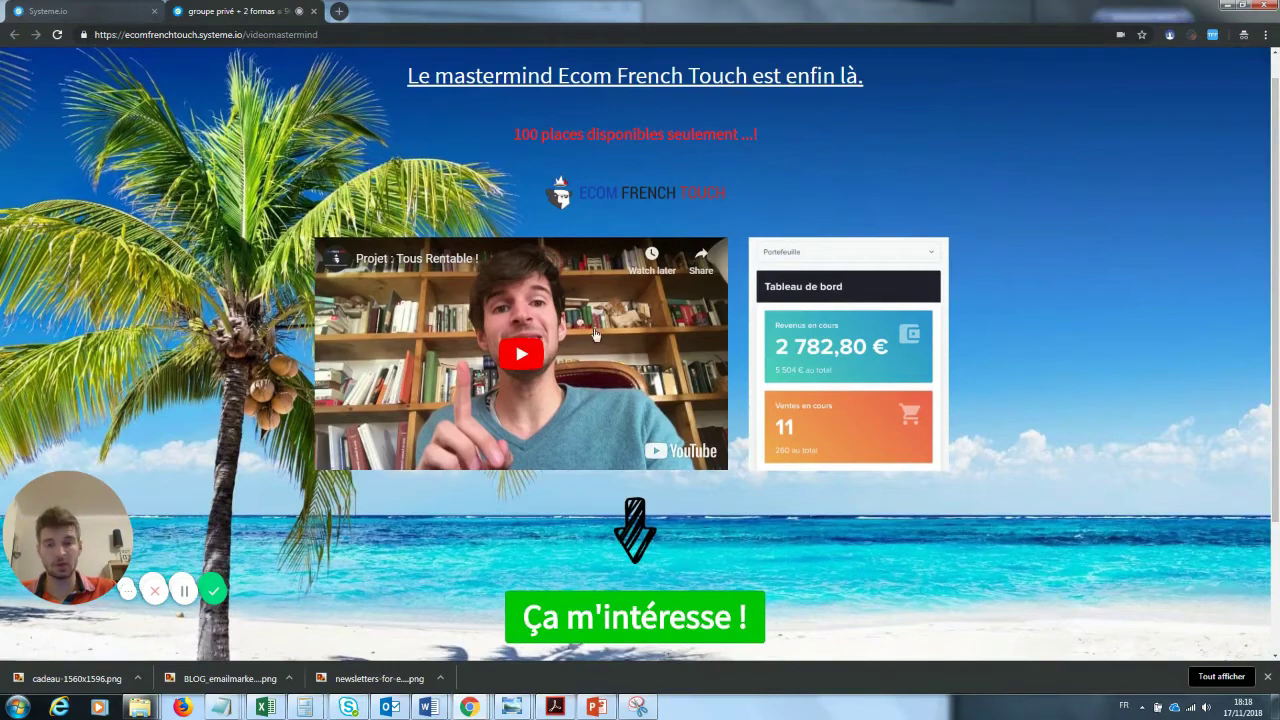
scroll(560, 480, "down", 1)
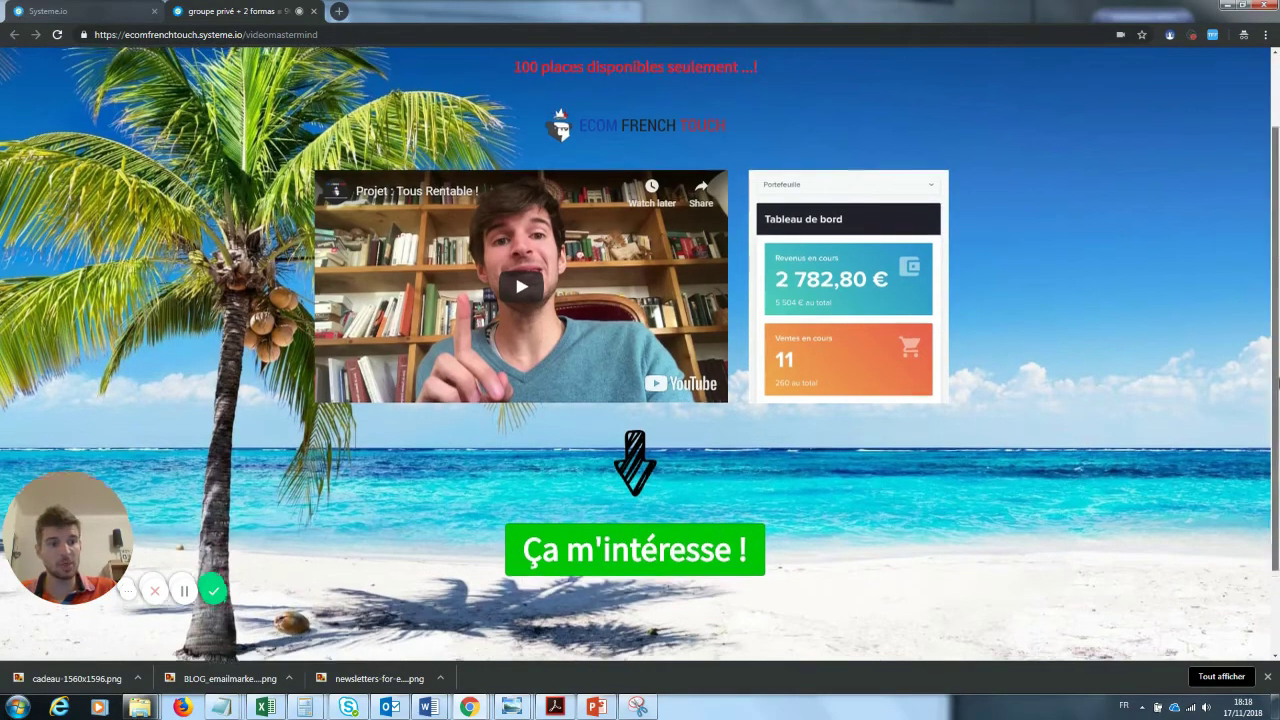
left_click_drag(1277, 337, 1277, 257)
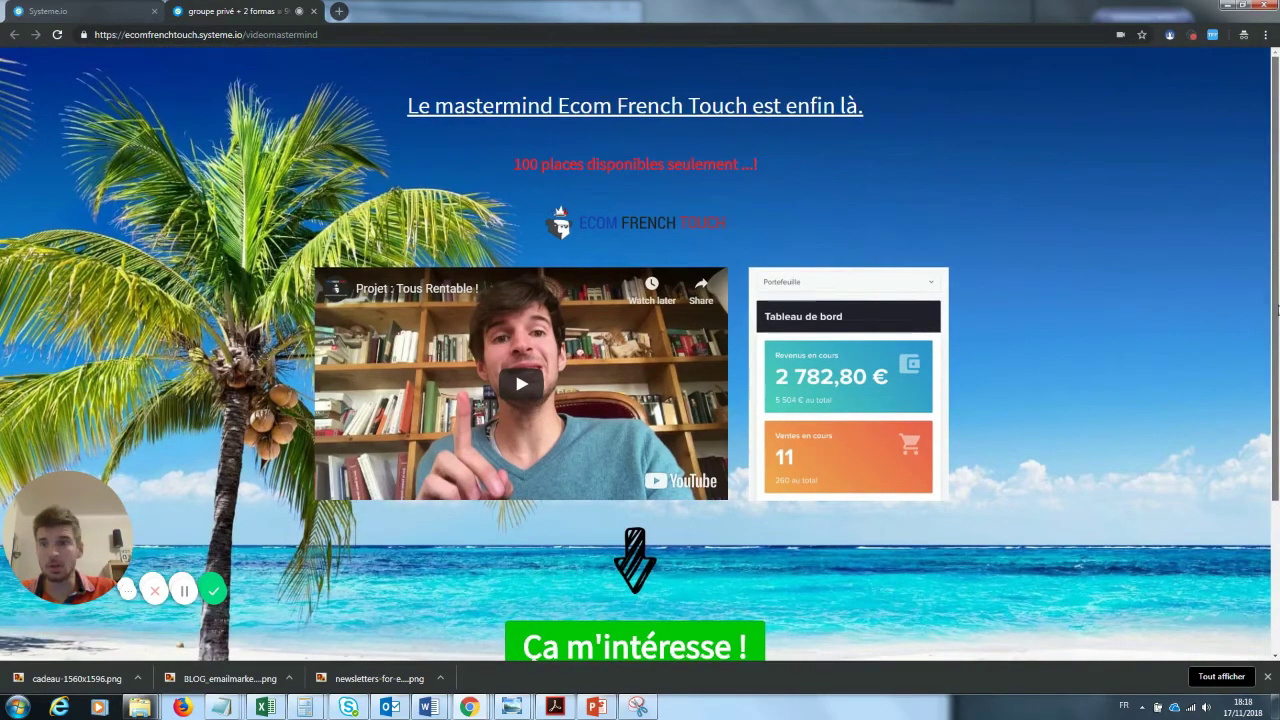
left_click_drag(1277, 311, 1277, 342)
left_click_drag(1277, 263, 1277, 317)
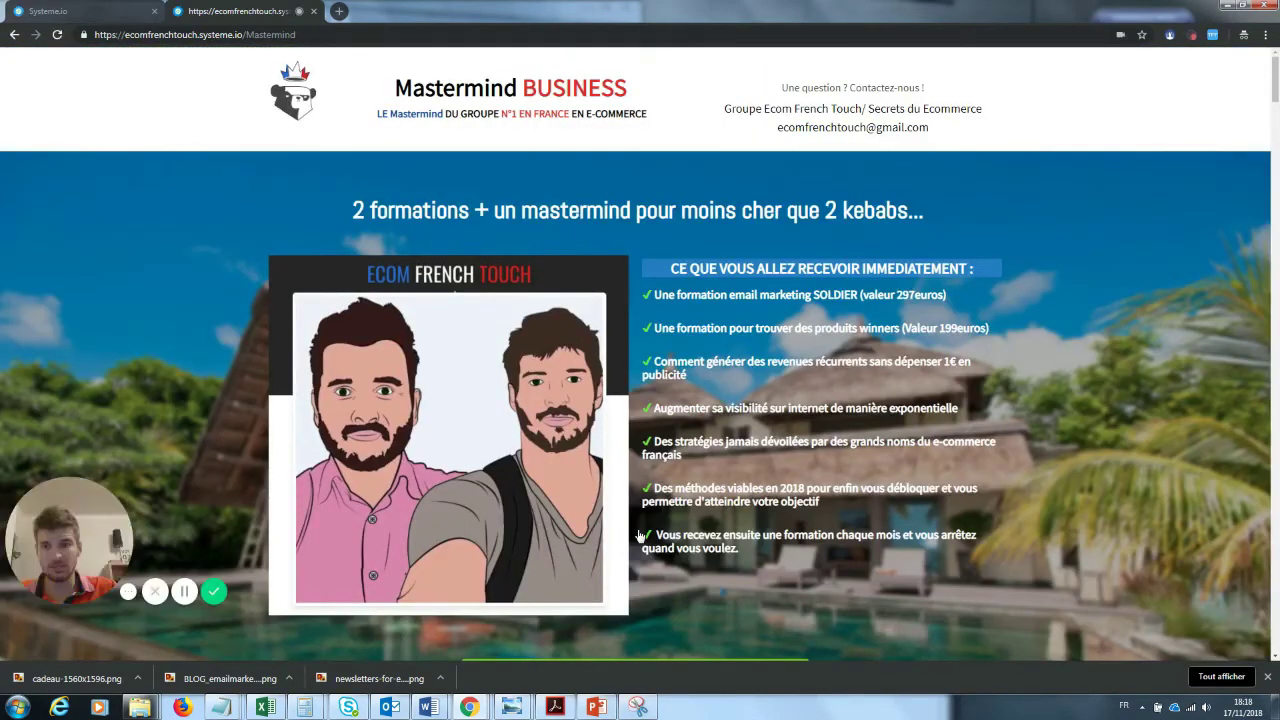
Step: Look through the Mastermind sales page to its end, continue to the payment page, and examine its order form
left_click_drag(1277, 86, 1276, 625)
left_click(722, 534)
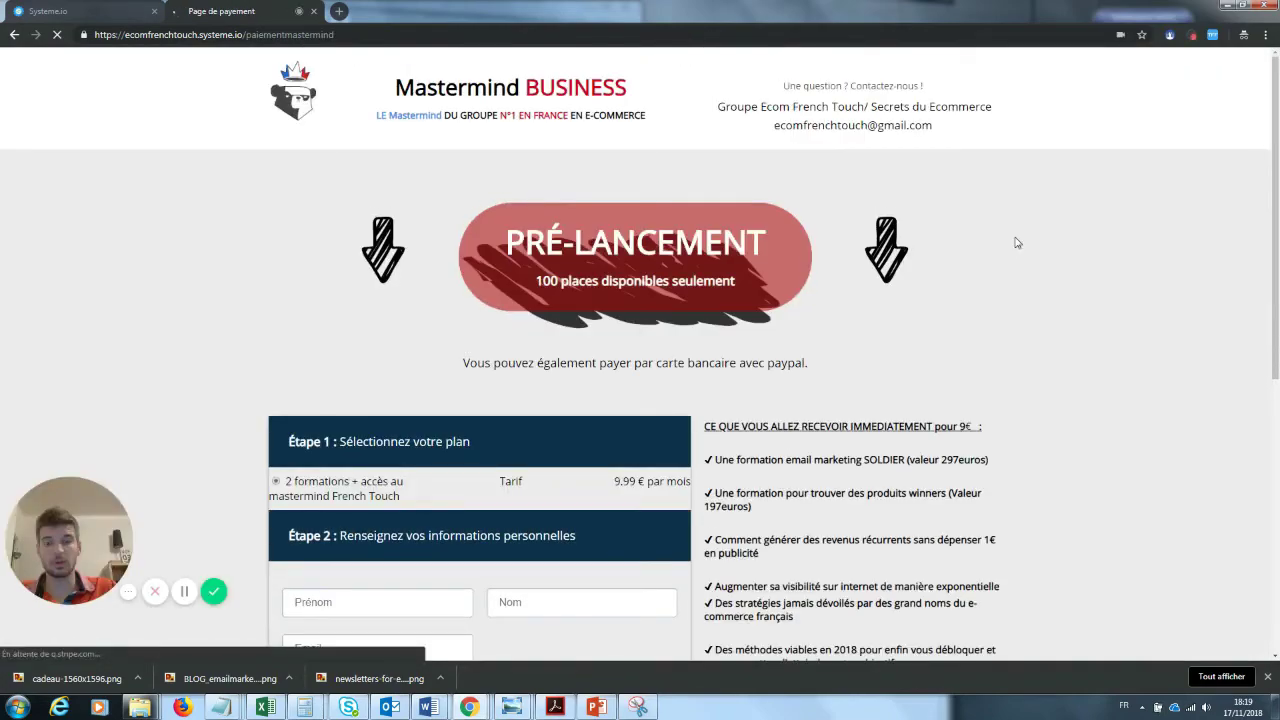
left_click_drag(1276, 131, 1276, 142)
scroll(1190, 297, "down", 4)
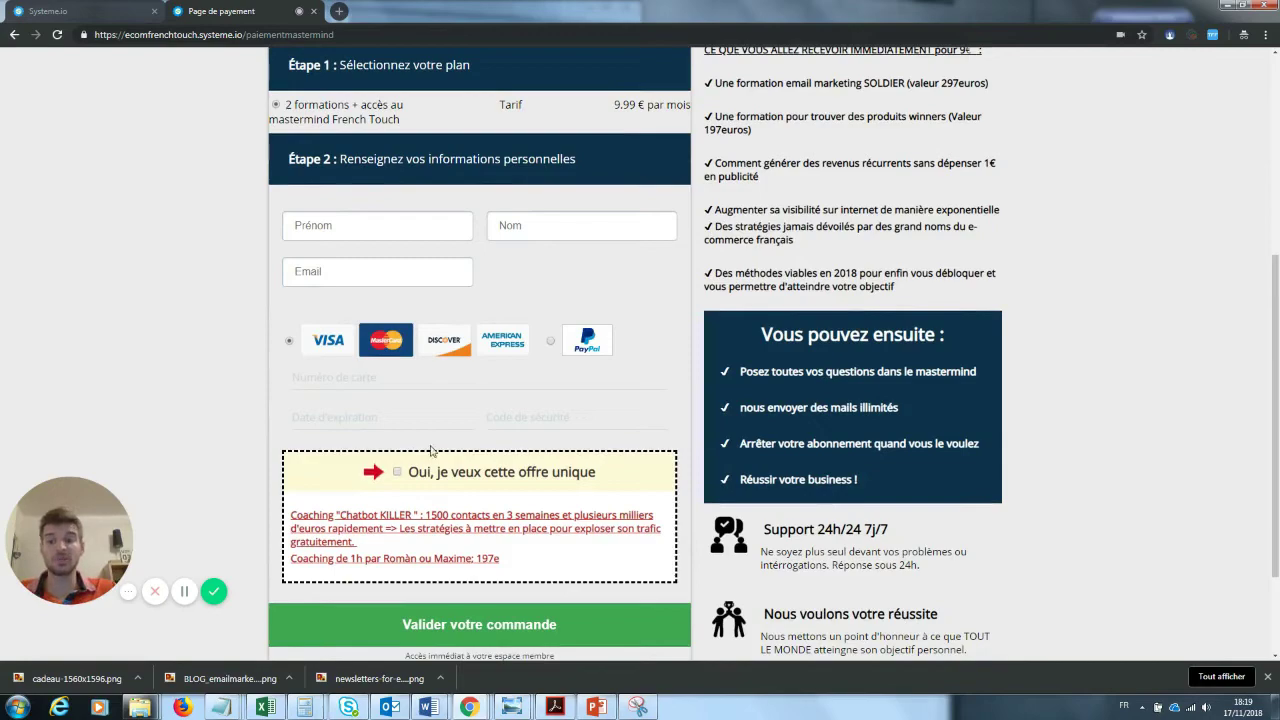
Step: Try adding the "Oui, je veux cette offre unique" coaching offer to the order, and remove it again
left_click(398, 472)
left_click(397, 532)
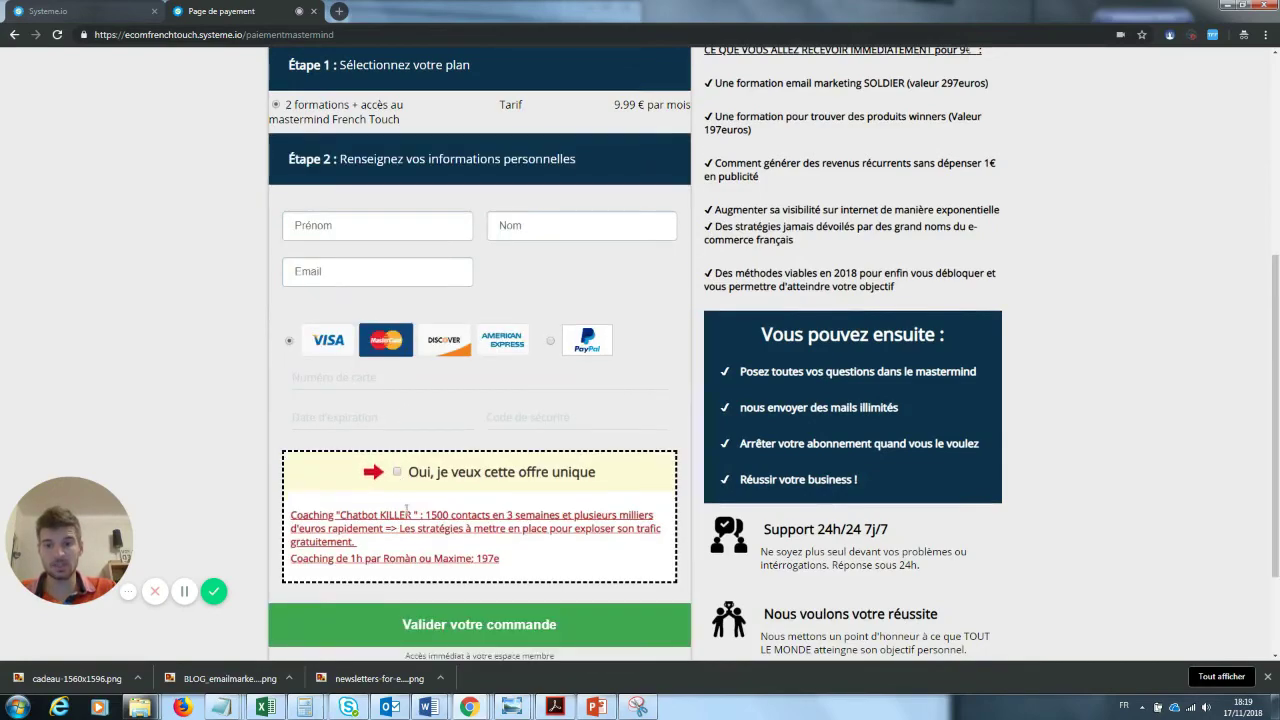
left_click(397, 474)
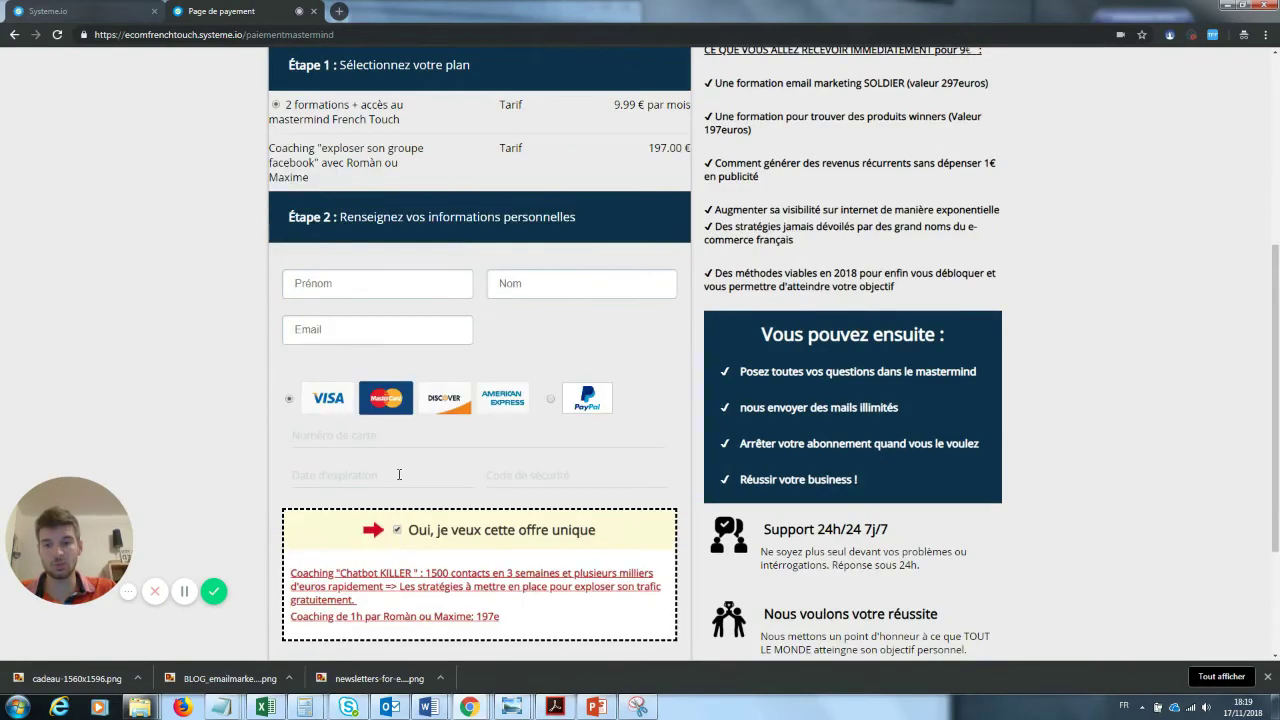
left_click(396, 531)
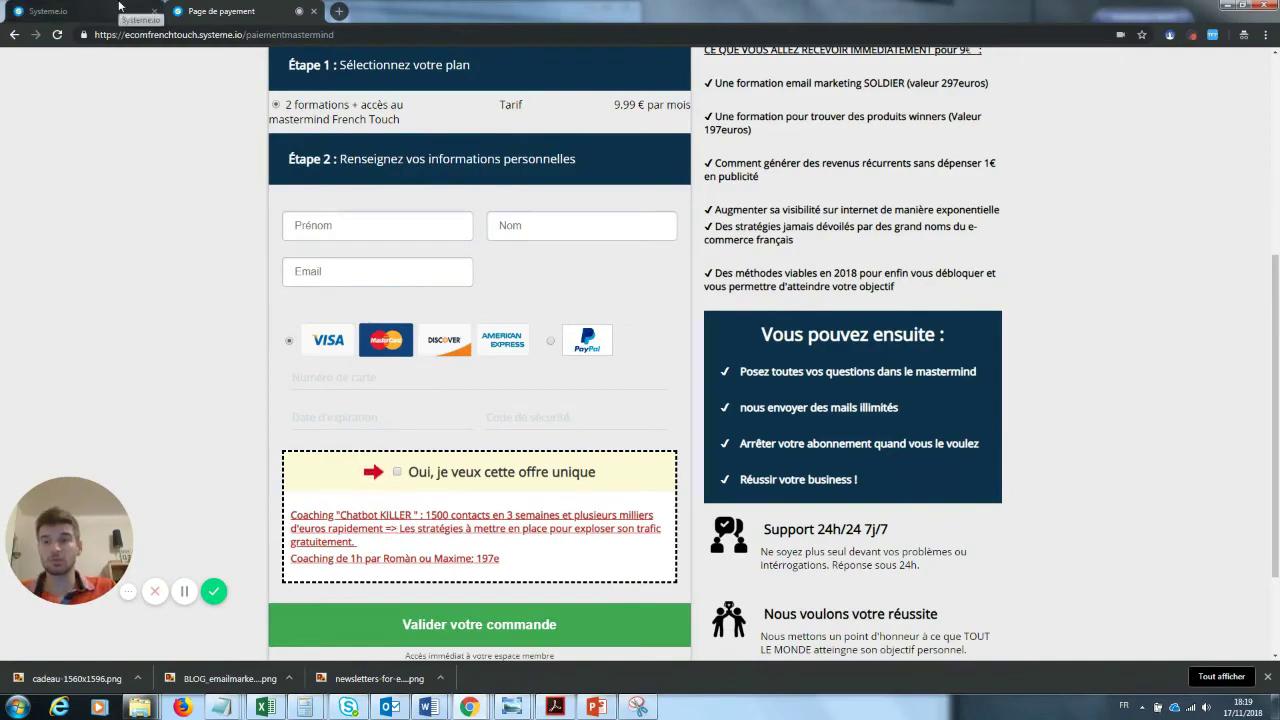
Step: Return to the Mastermind funnel's editing page in Systeme.io and move the webcam bubble aside
left_click(119, 10)
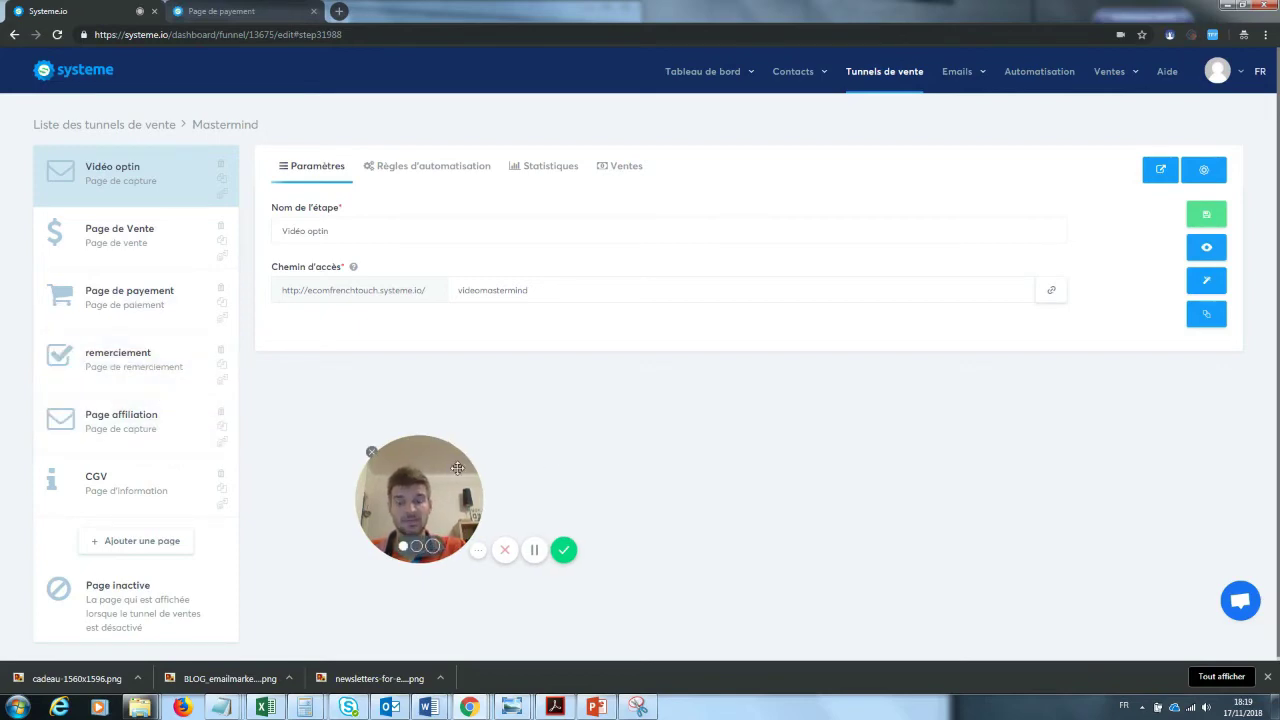
left_click_drag(460, 468, 390, 477)
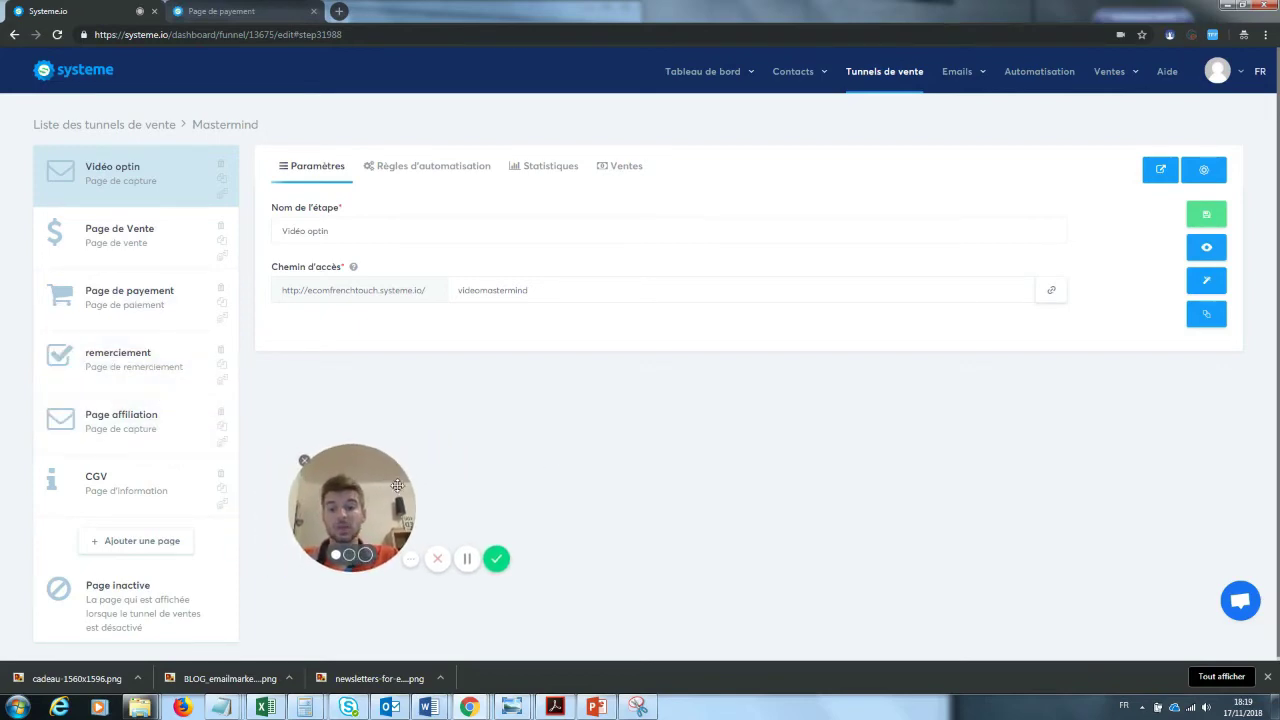